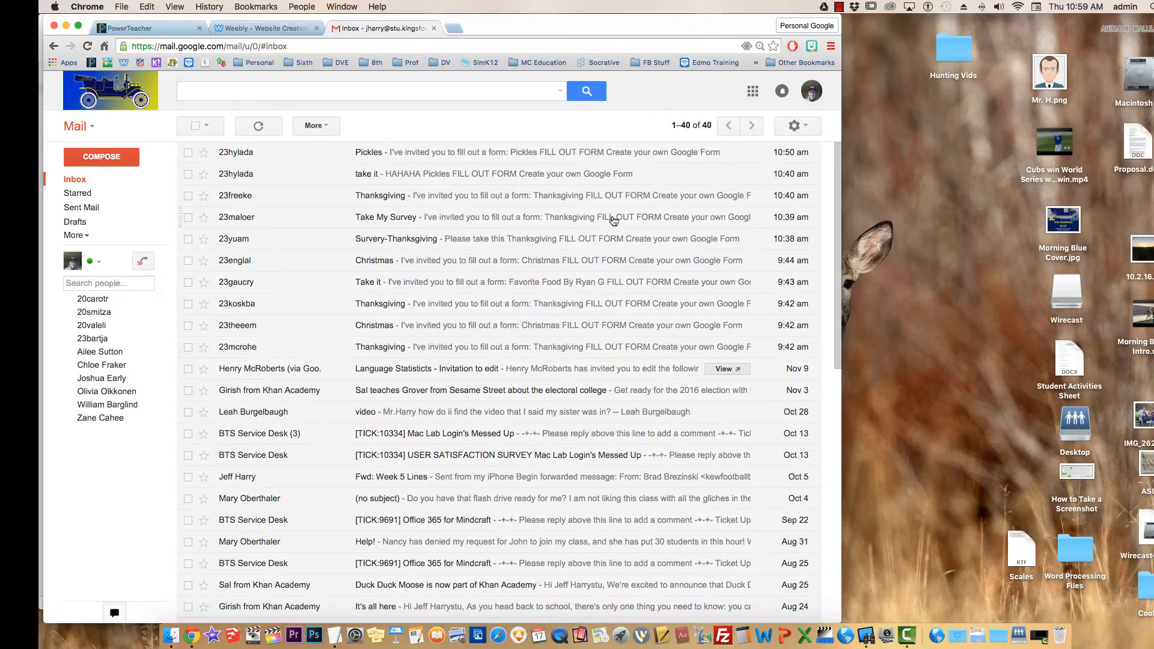
# Step: Create a blank Google Form from Google Drive, decline the tour and title the form Thanksgiving
pyautogui.click(752, 95)
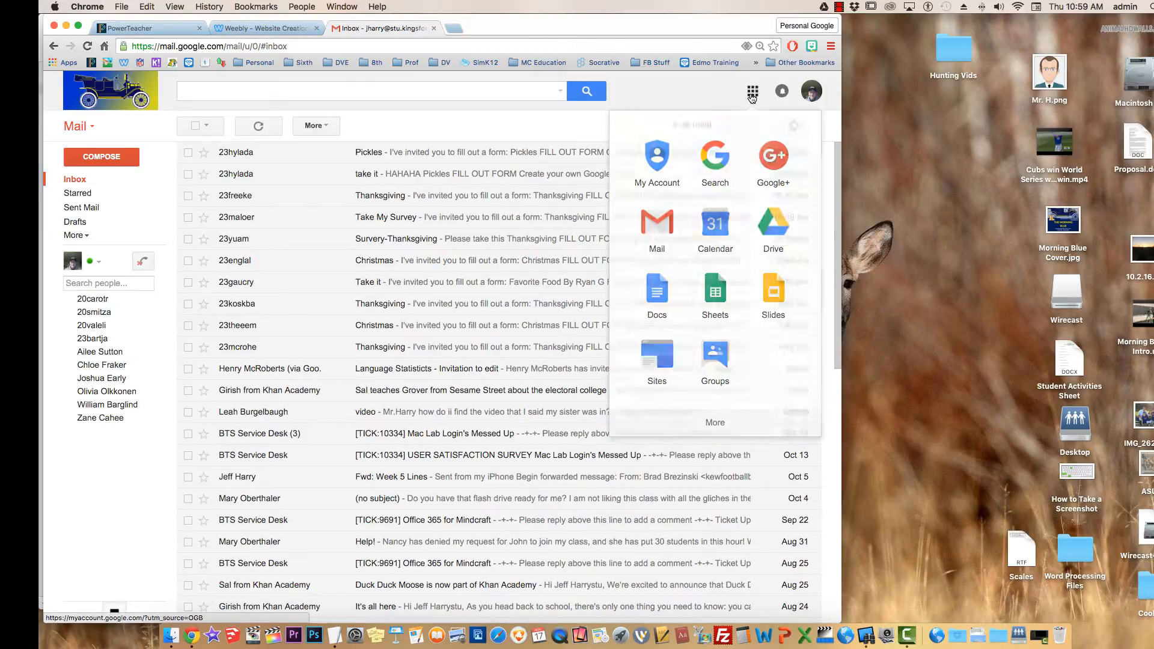
pyautogui.click(775, 223)
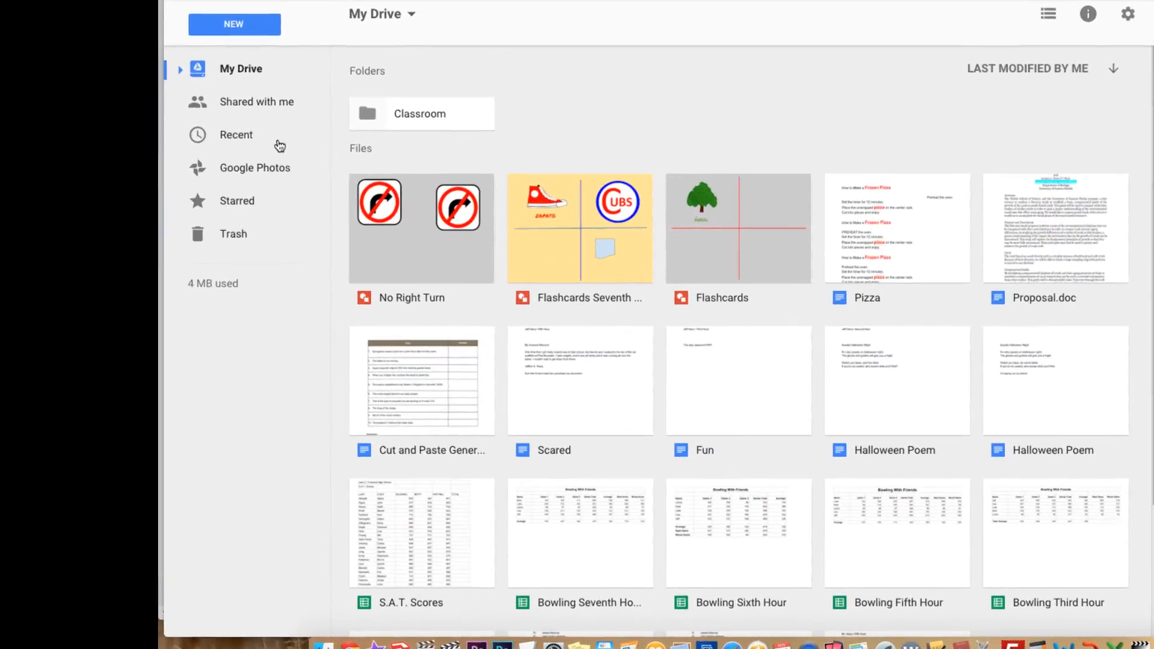
pyautogui.click(232, 24)
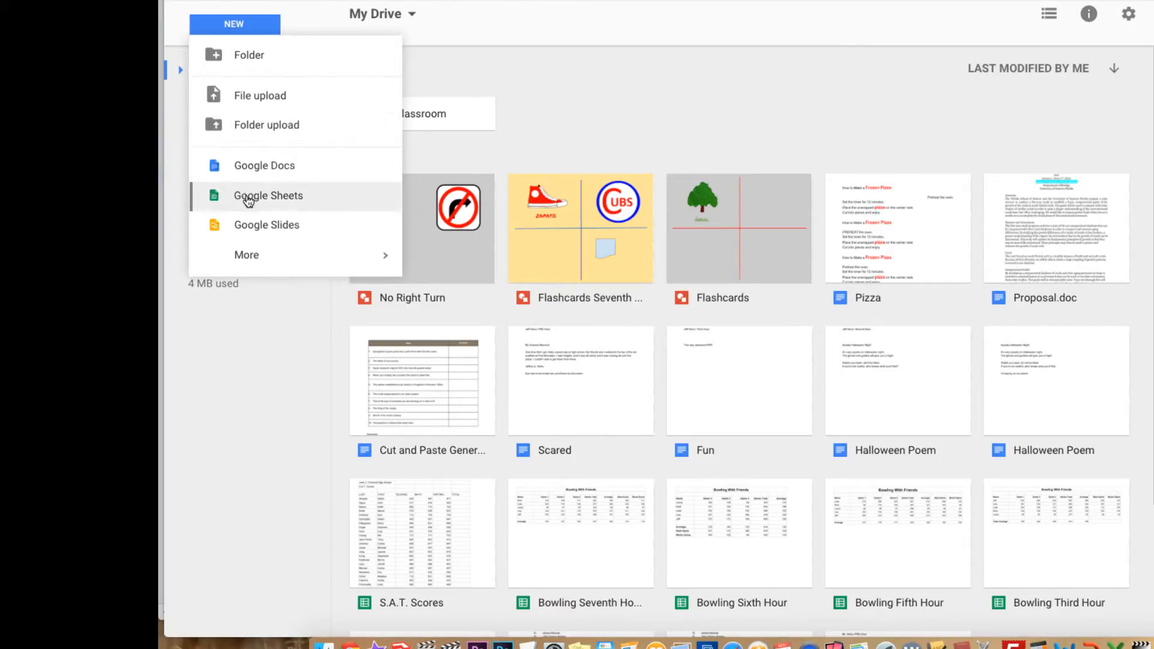
pyautogui.moveTo(238, 259)
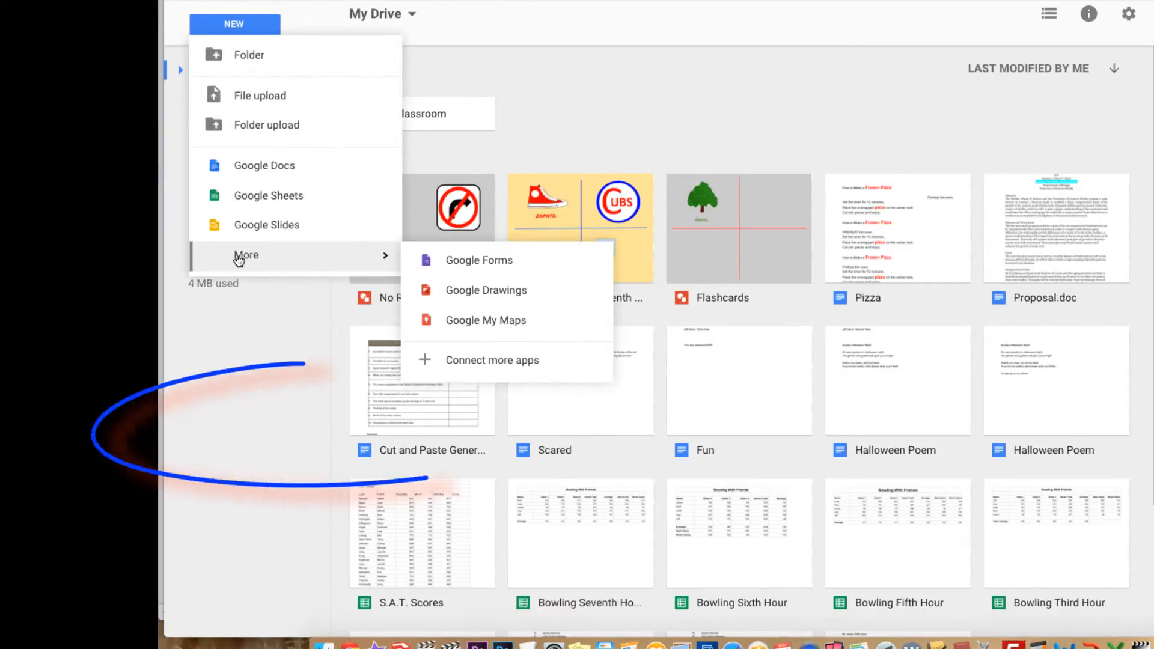
pyautogui.click(510, 267)
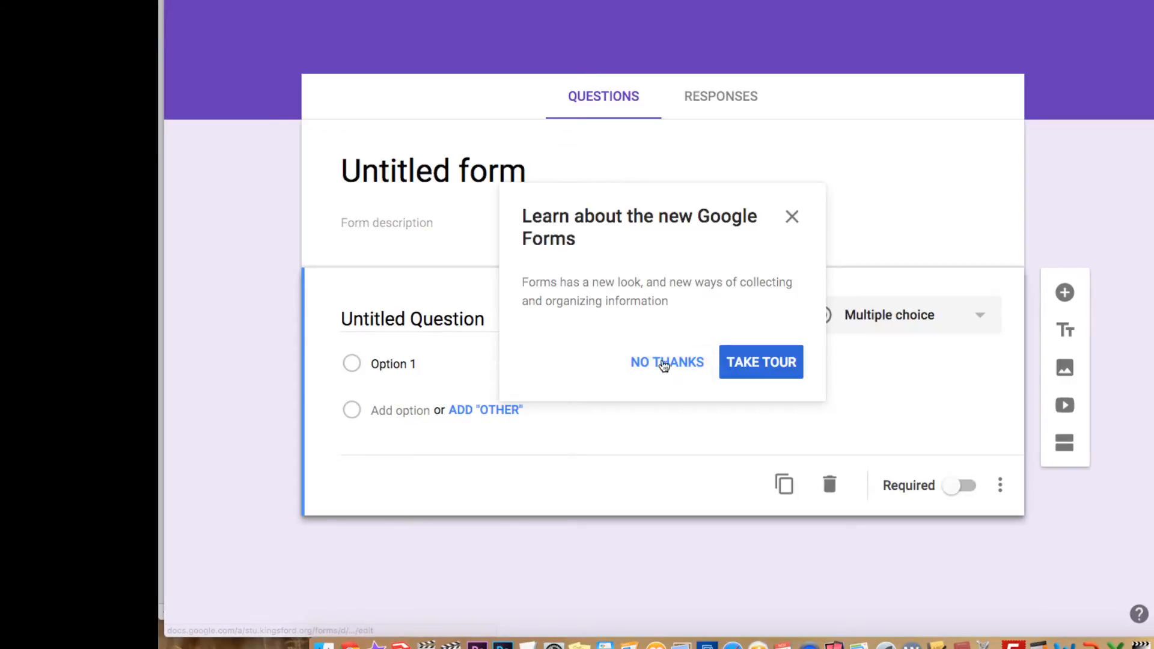
pyautogui.click(661, 361)
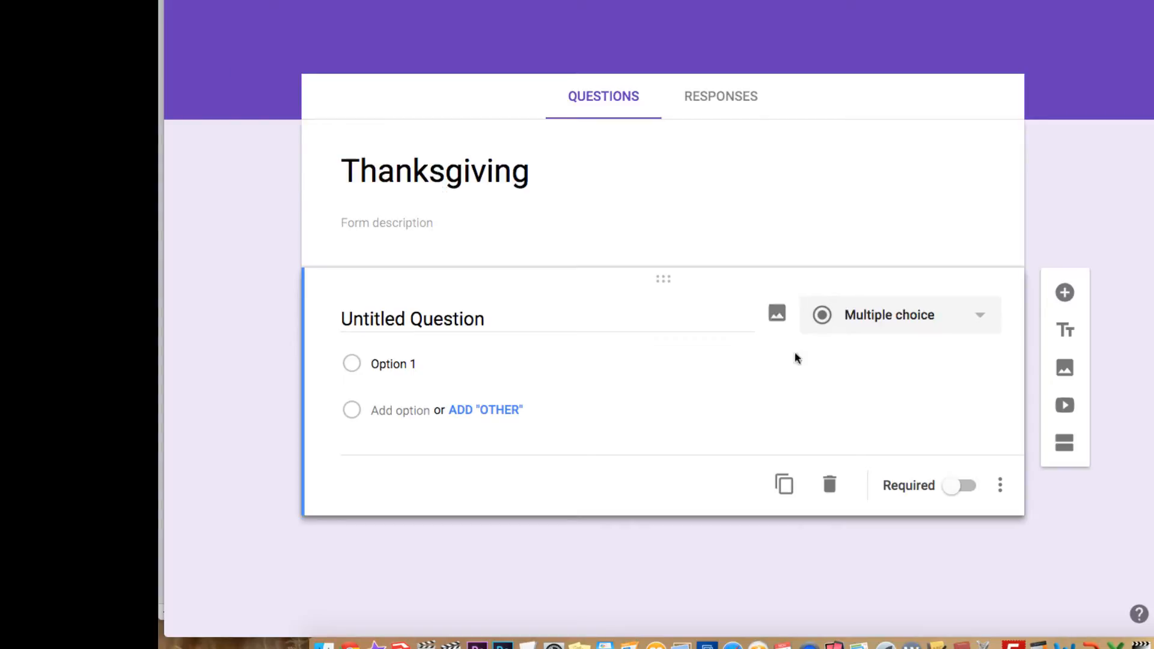
# Step: Turn the first question into a required short answer question titled "Name"
pyautogui.moveTo(1152, 636); pyautogui.dragTo(1153, 636)
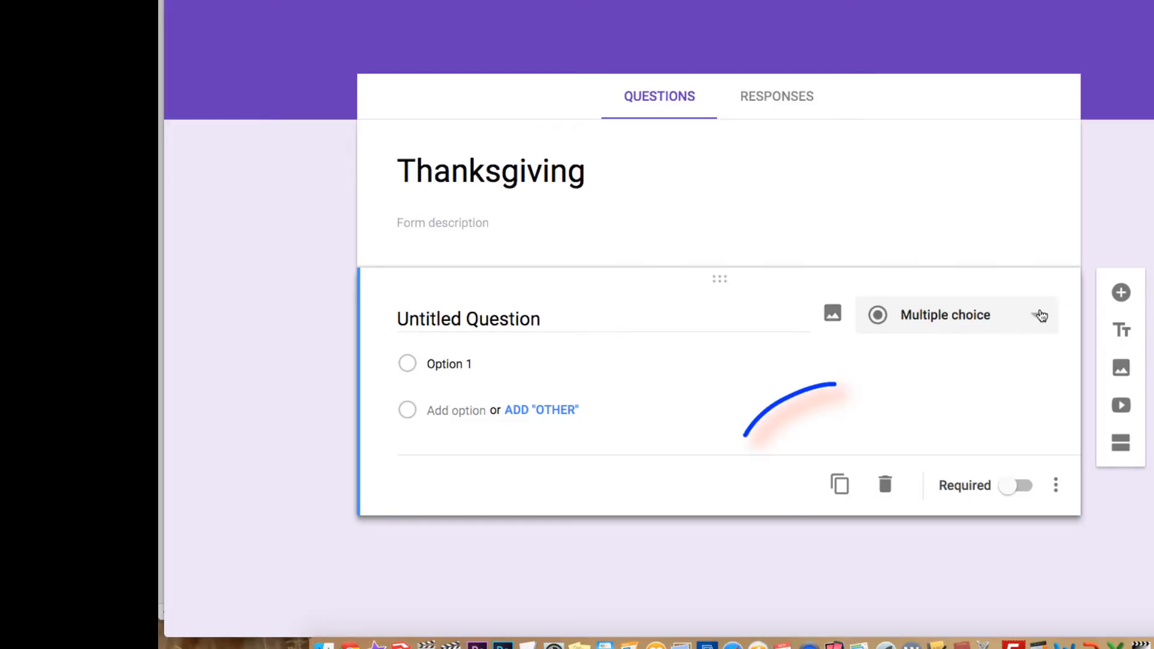
pyautogui.click(1042, 316)
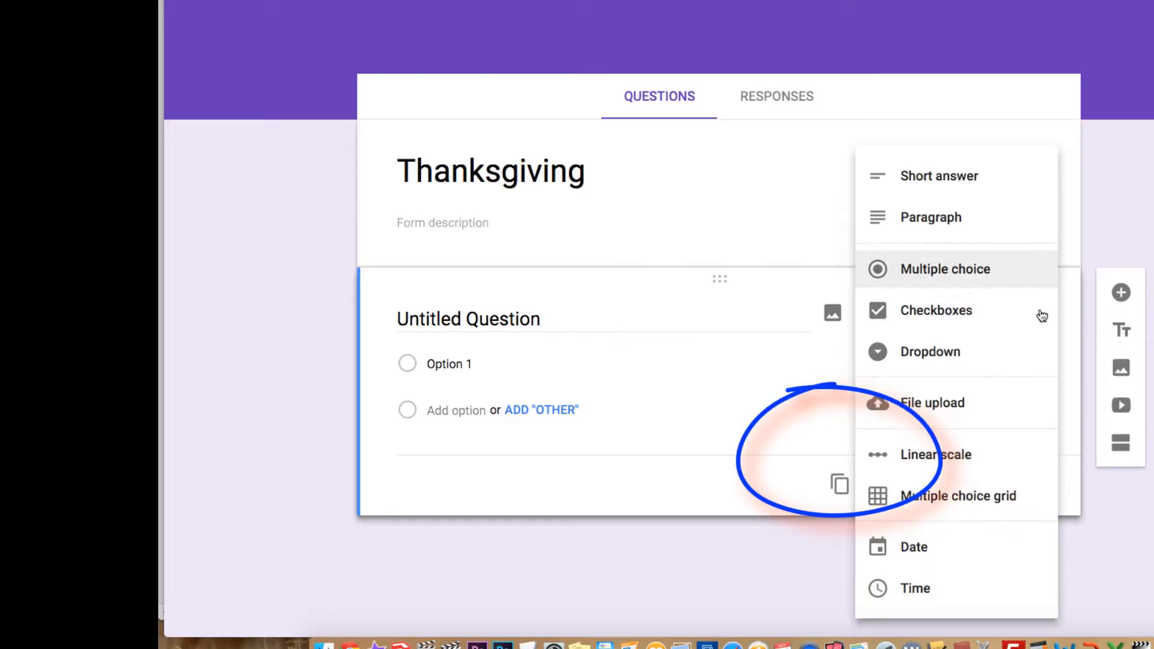
pyautogui.click(942, 179)
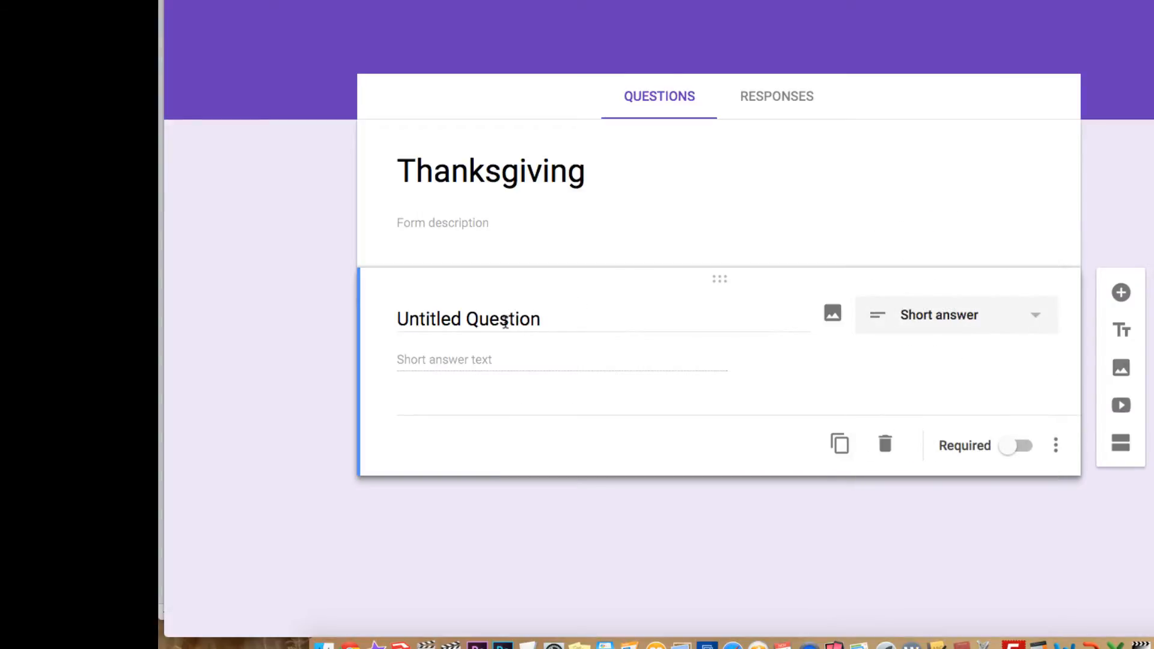
pyautogui.click(504, 320)
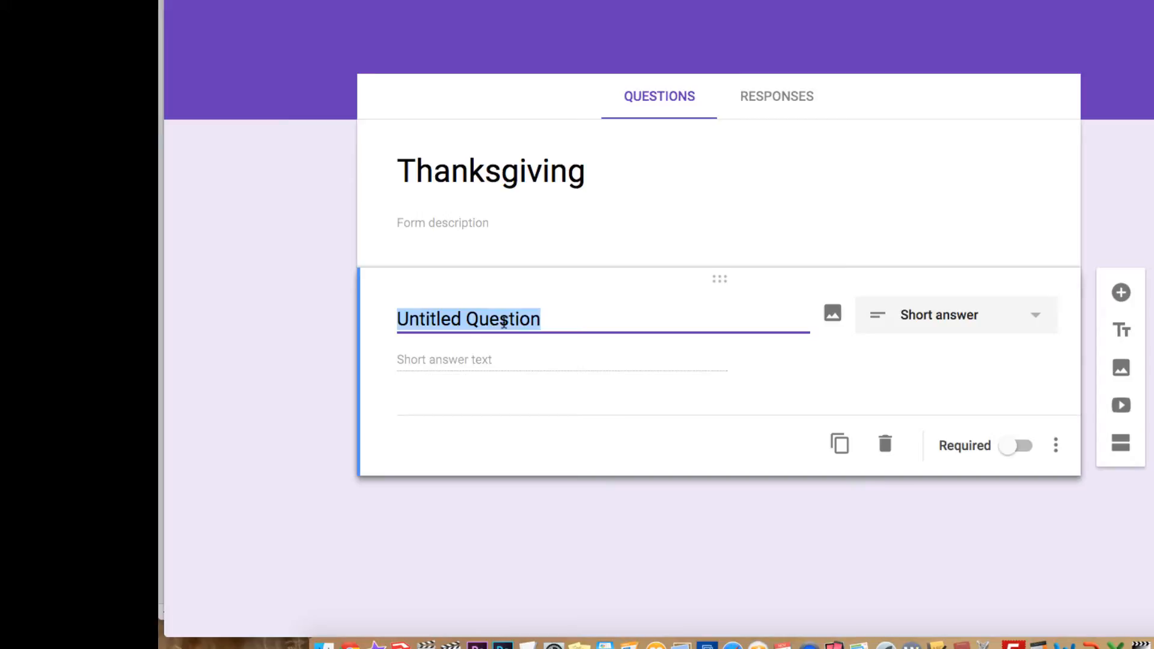
pyautogui.write('Name')
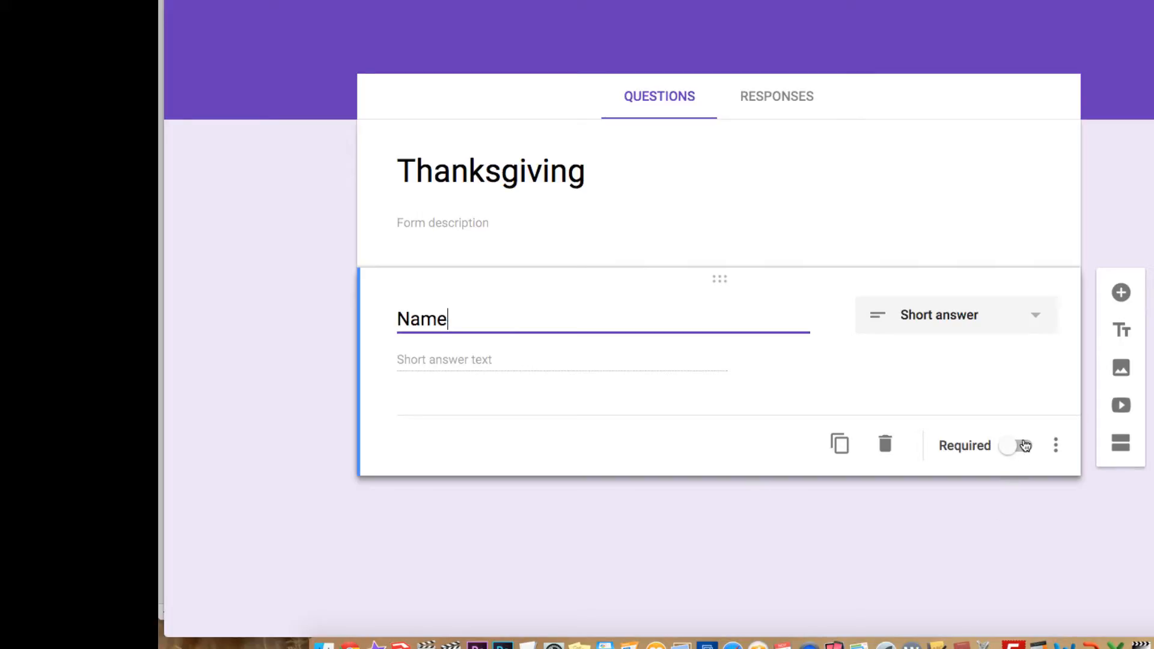
pyautogui.click(1025, 450)
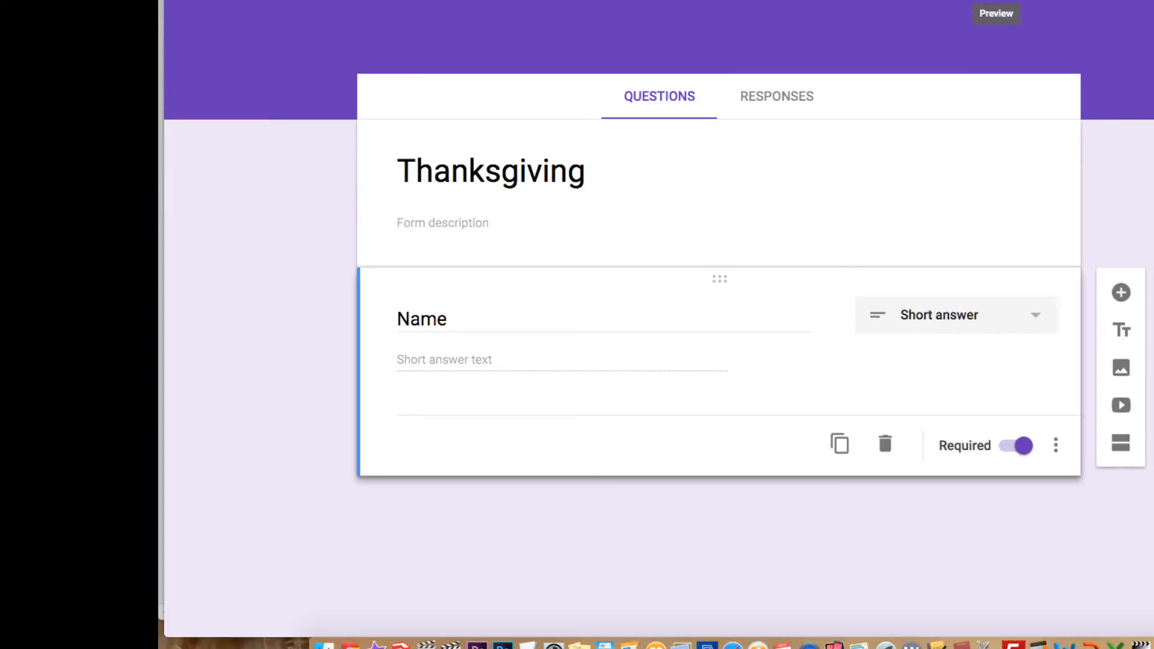
# Step: Preview the form, try its Name answer field and return to the form editor
pyautogui.click(996, 1)
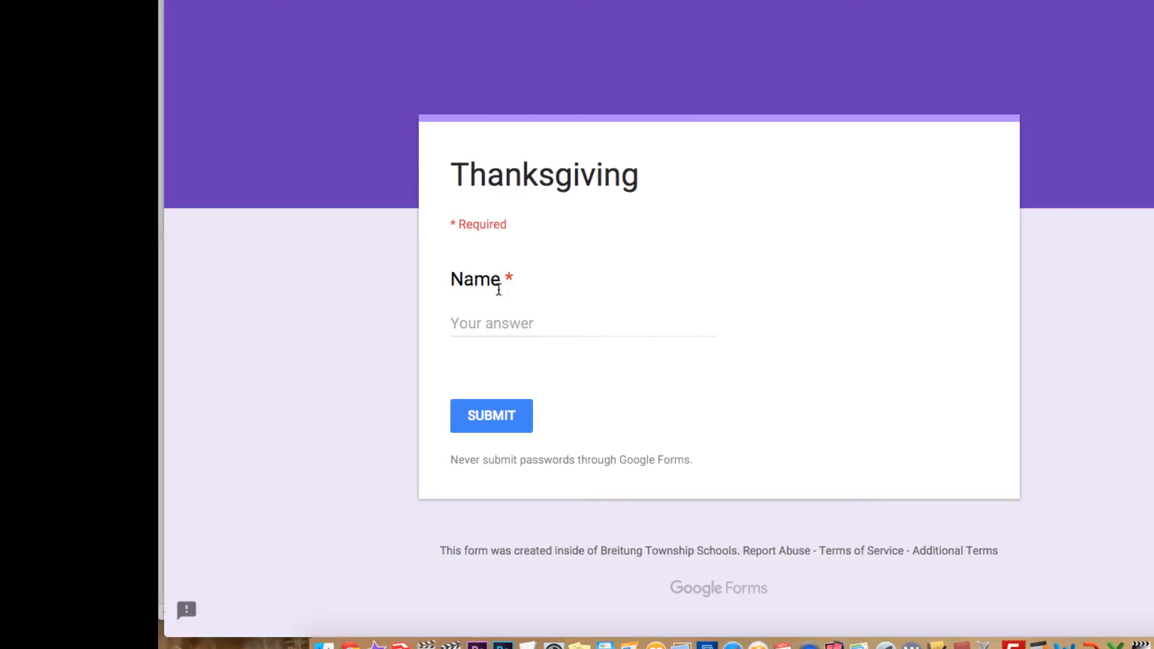
pyautogui.click(479, 332)
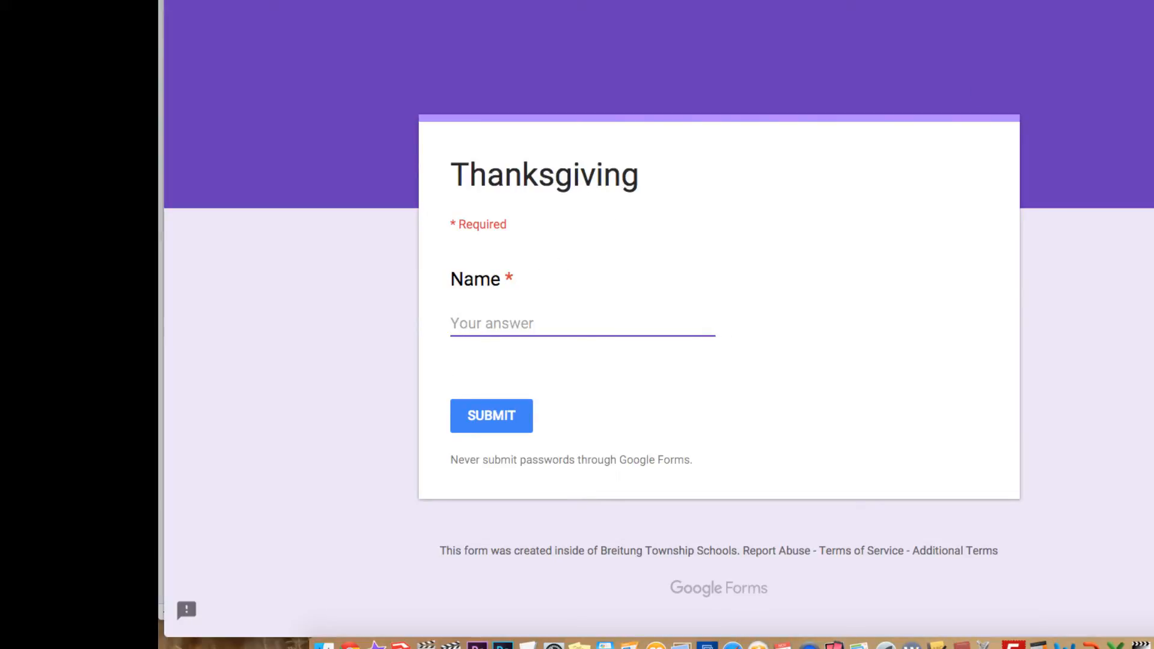
pyautogui.press('super+w')
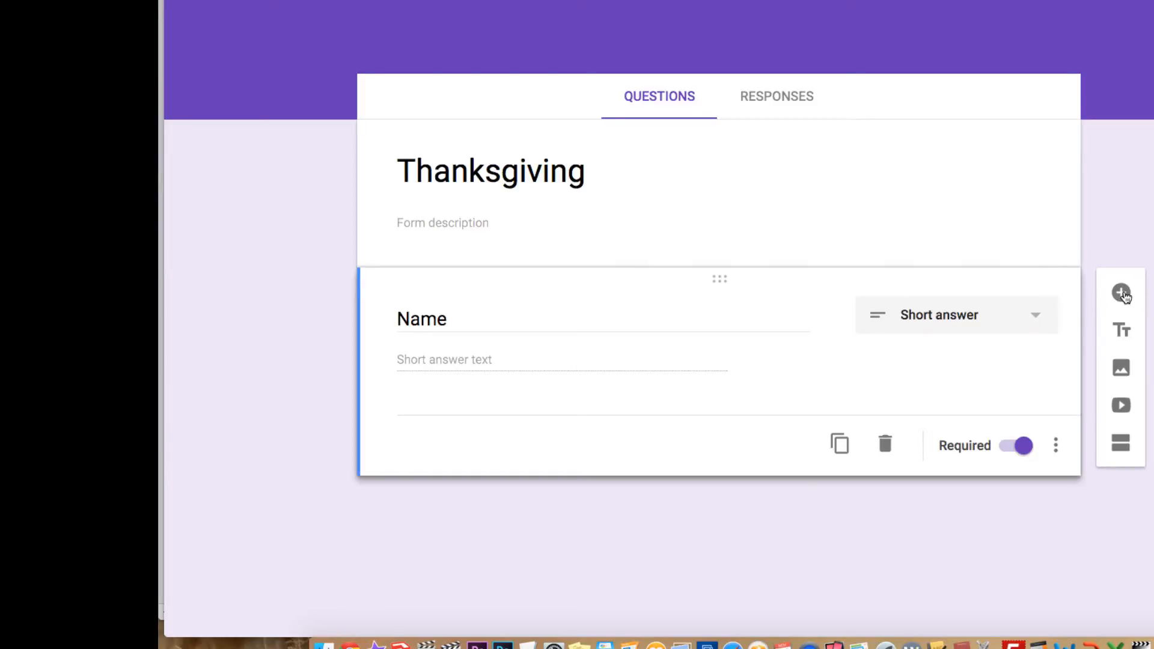
# Step: Add a dropdown question titled "What is your favorite type of turkey meat?" below the Name question
pyautogui.click(1121, 294)
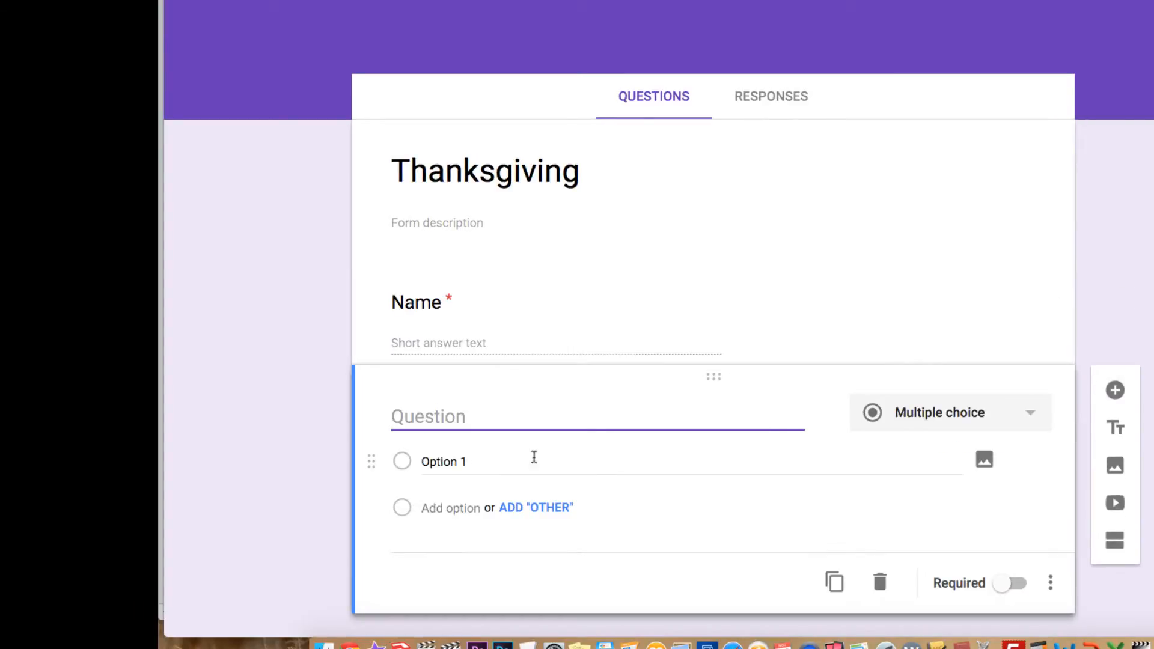
pyautogui.scroll(-1, 249, 395)
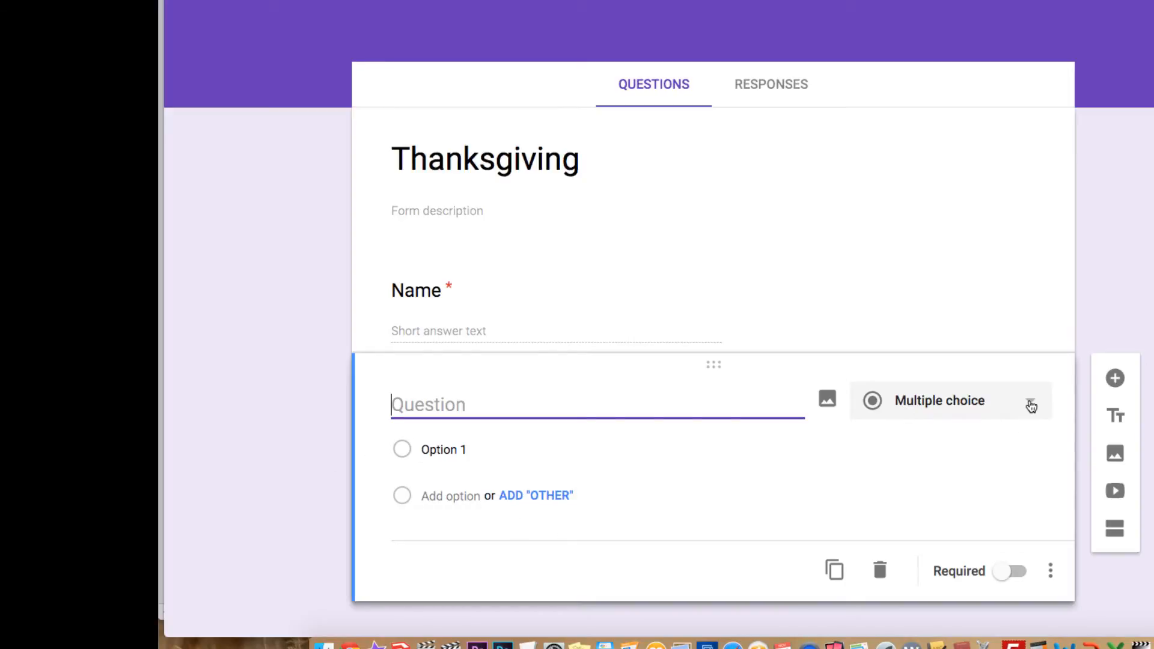
pyautogui.click(1031, 403)
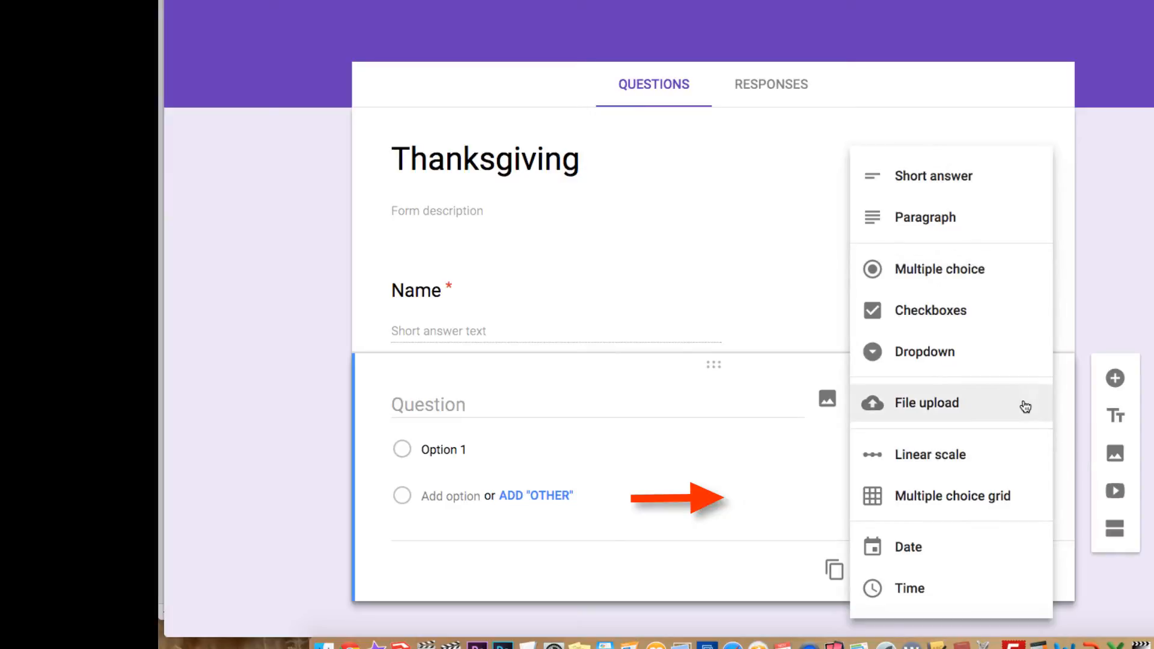
pyautogui.click(895, 357)
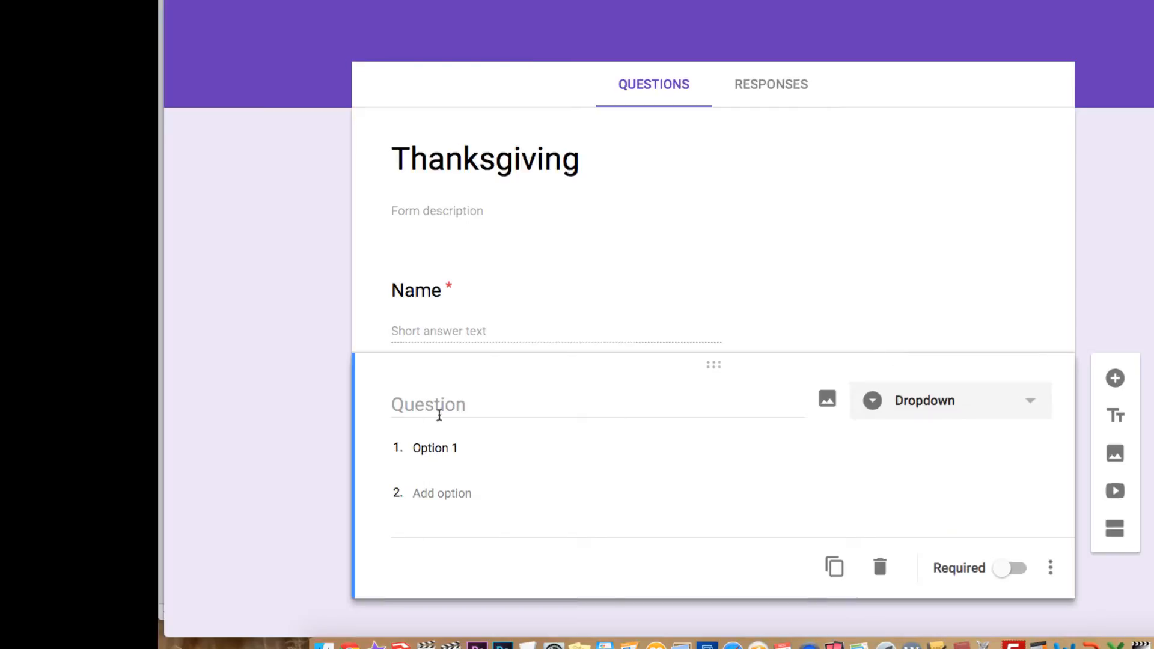
pyautogui.click(430, 409)
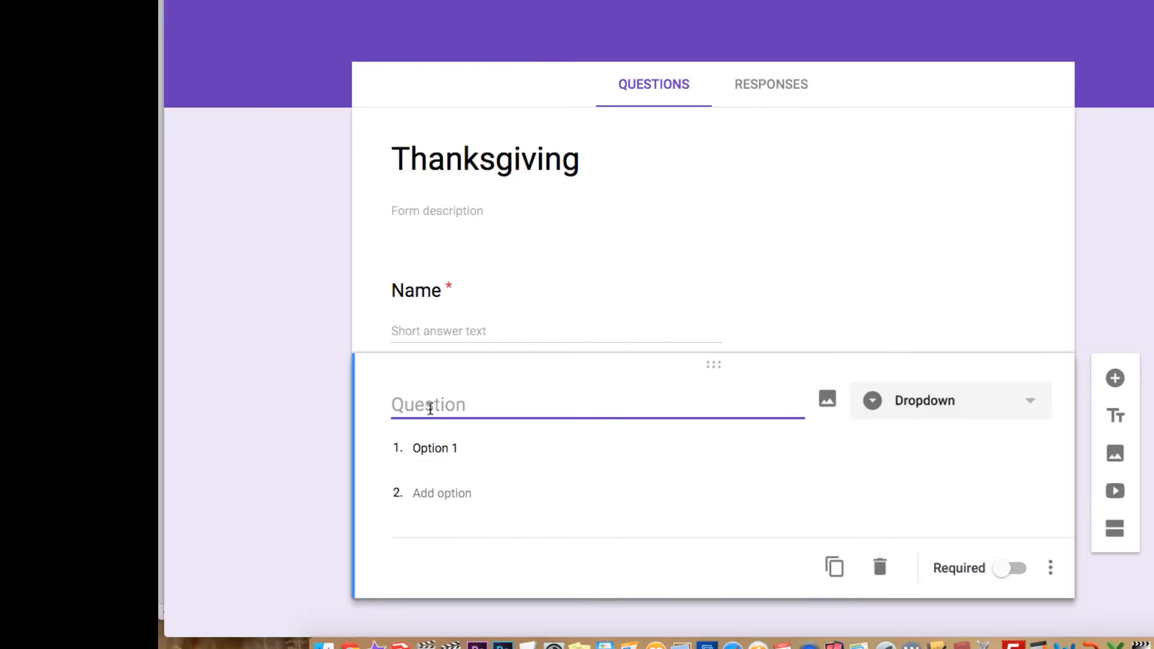
pyautogui.write('What is ')
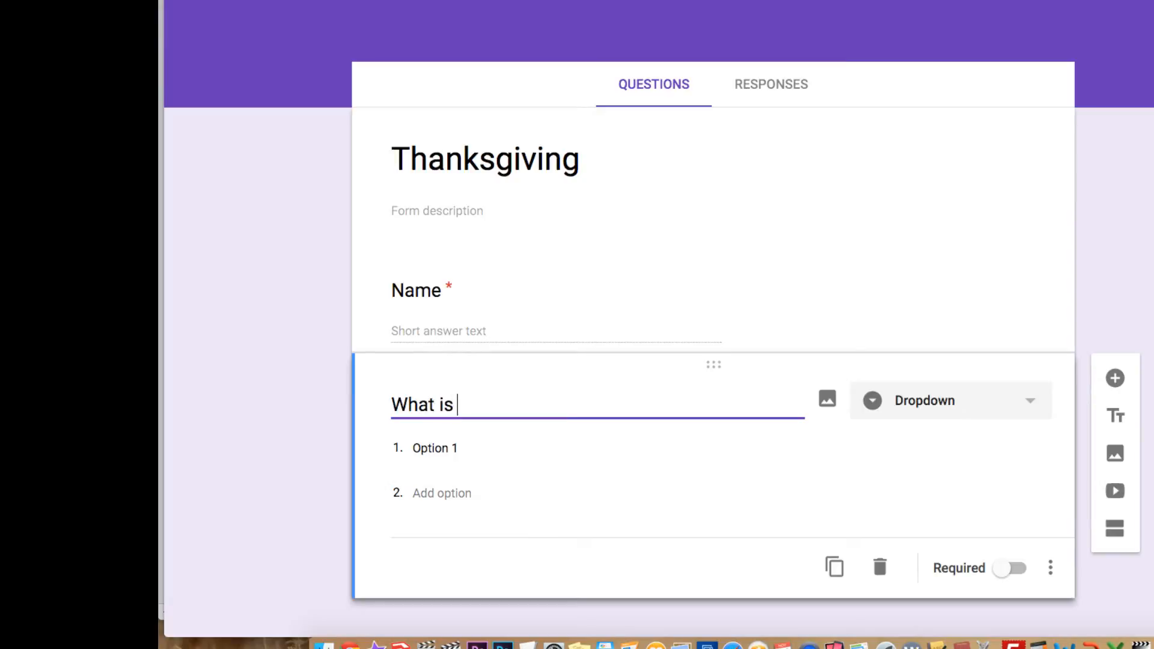
pyautogui.write('your favorite')
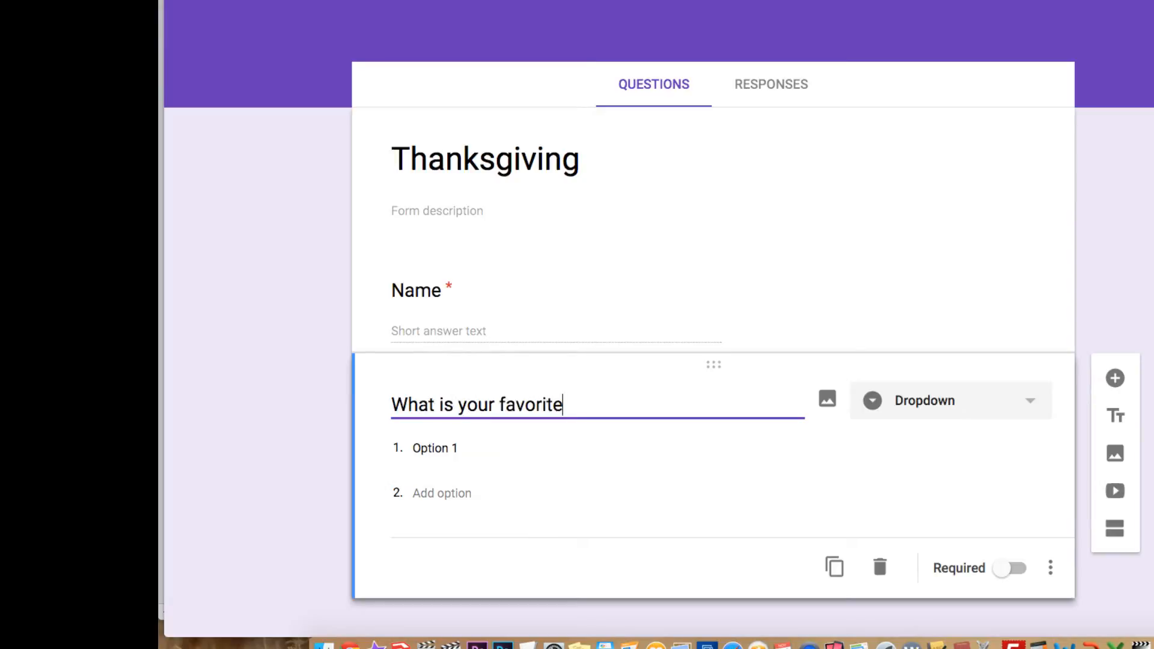
pyautogui.write(' type of t')
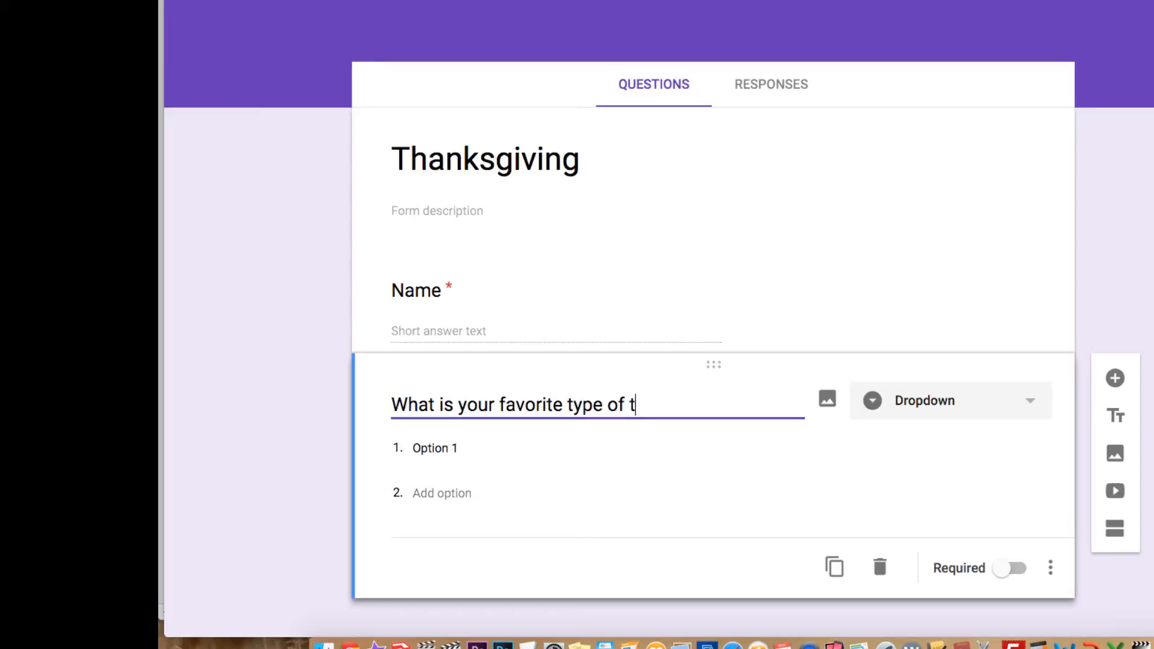
pyautogui.write('urkey meat?')
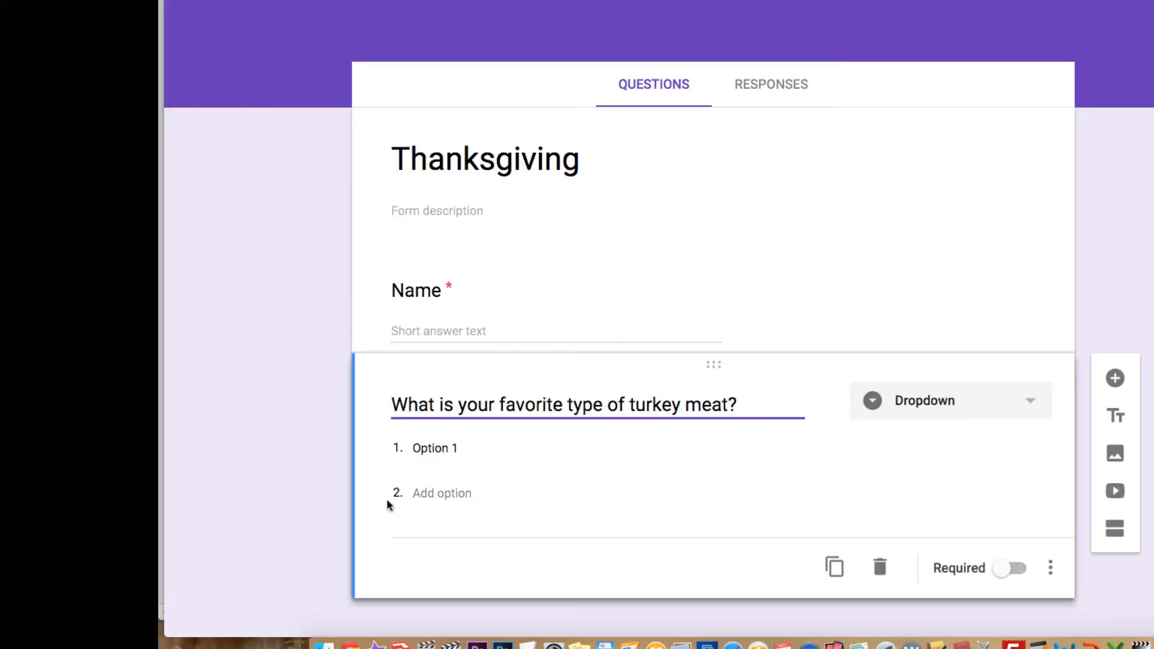
# Step: Set the first option of the turkey meat dropdown to "White Meat"
pyautogui.click(431, 449)
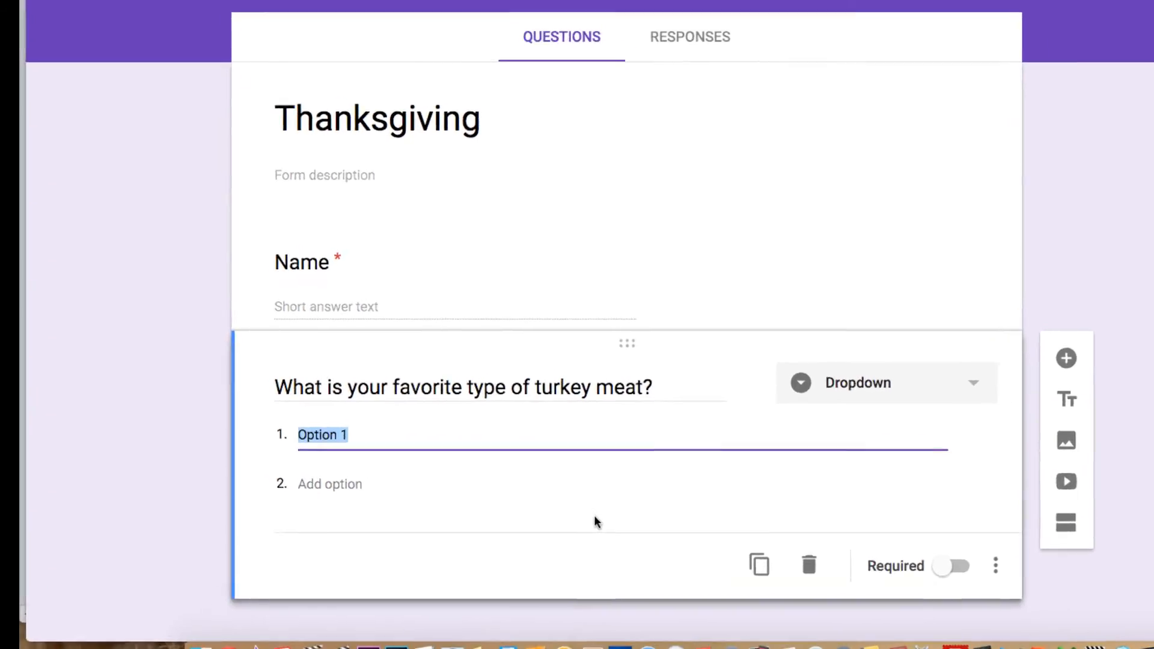
pyautogui.write('Wha')
pyautogui.press('BackSpace')
pyautogui.write('iute')
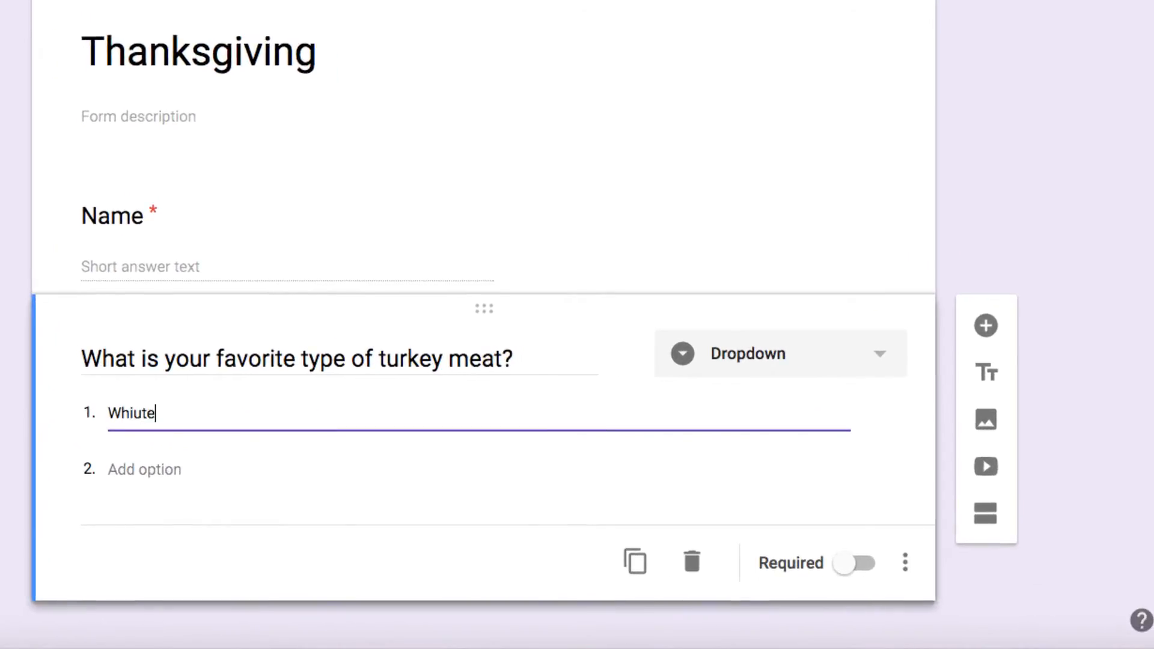
pyautogui.press('BackSpace')
pyautogui.press('BackSpace')
pyautogui.press('BackSpace')
pyautogui.write('te Meat')
# Step: Add "Dark Meat" and "Neither" as the second and third dropdown options and make the question required
pyautogui.click(159, 469)
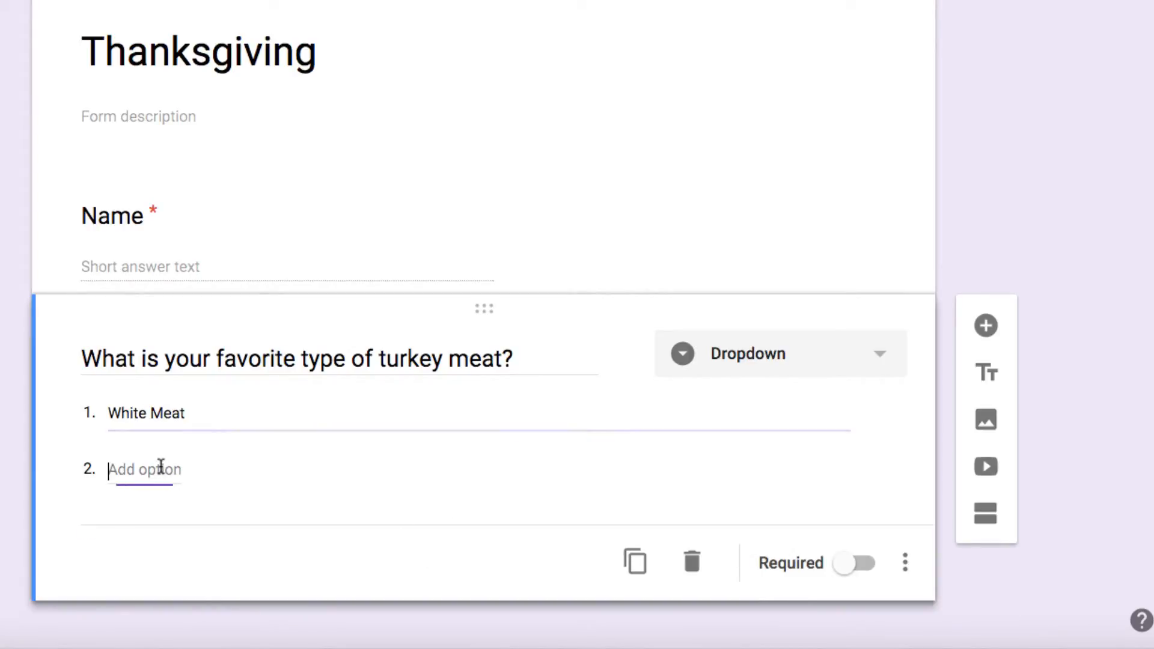
pyautogui.write('Dark Meat')
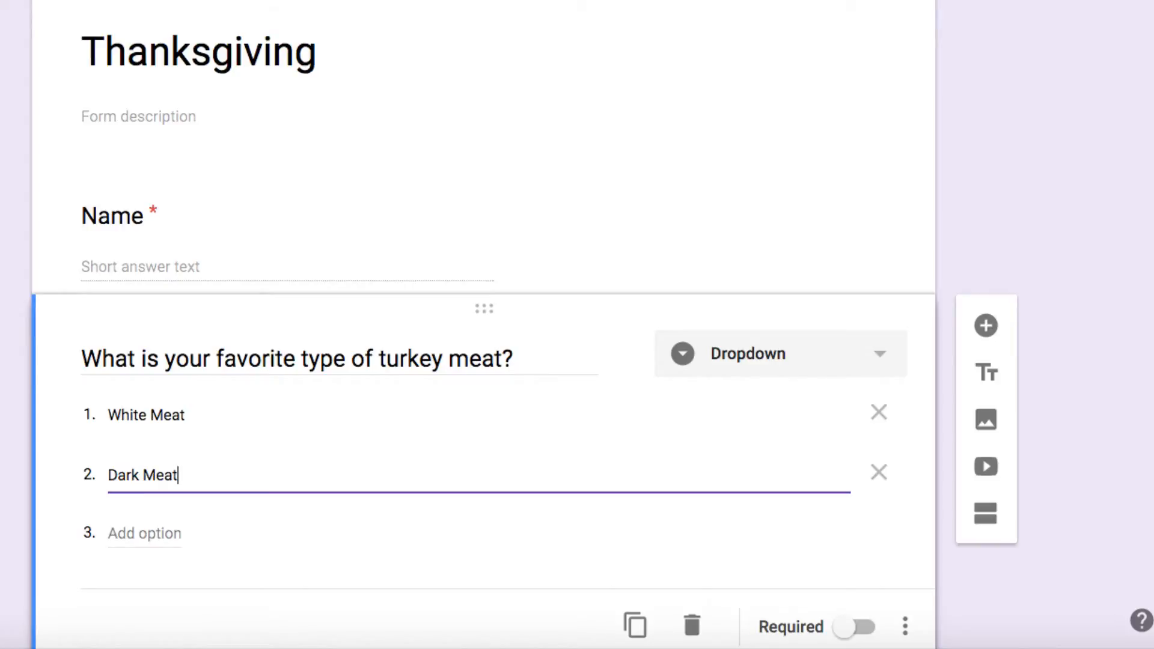
pyautogui.click(145, 534)
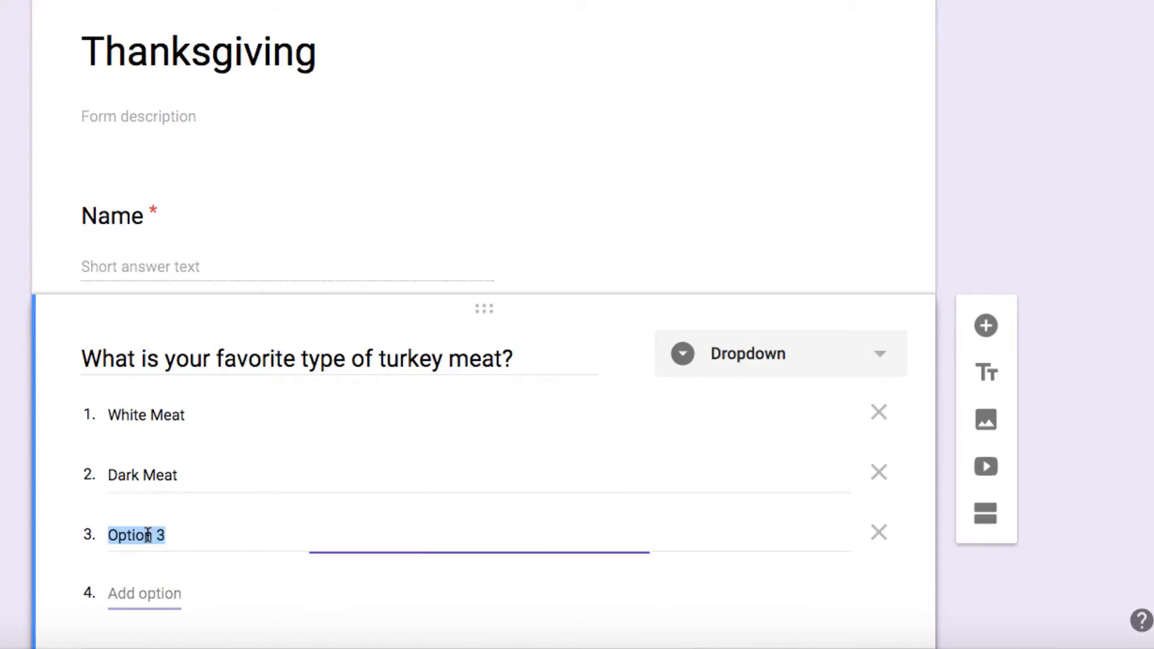
pyautogui.write('Ne')
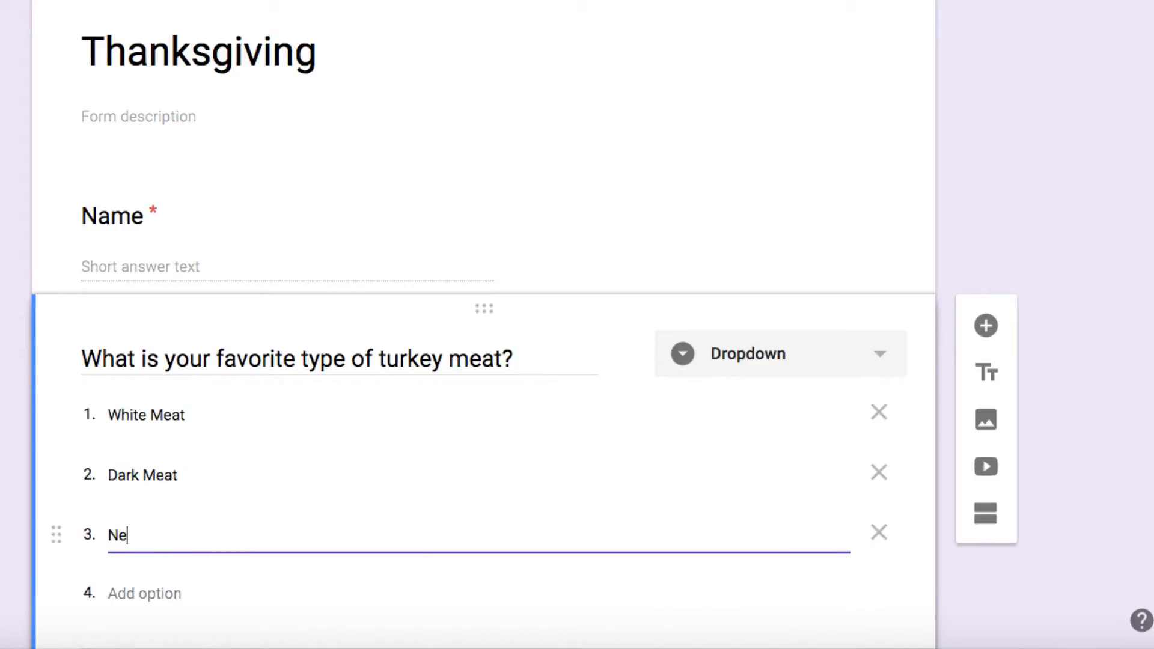
pyautogui.write('ither')
pyautogui.scroll(-1, 402, 561)
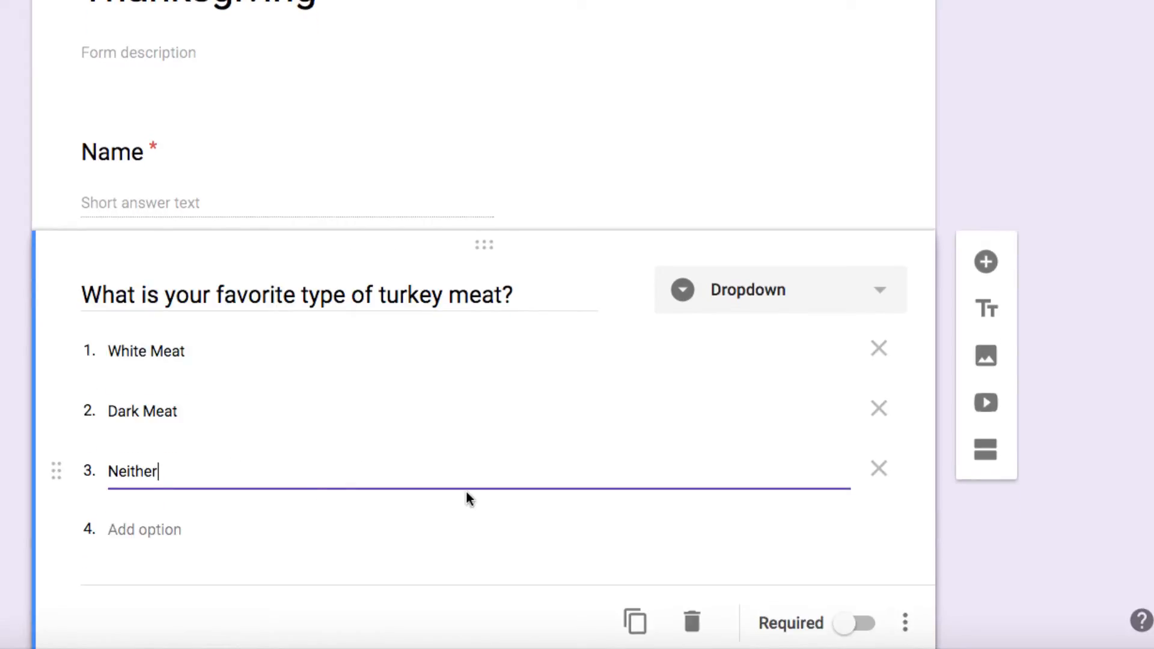
pyautogui.click(863, 624)
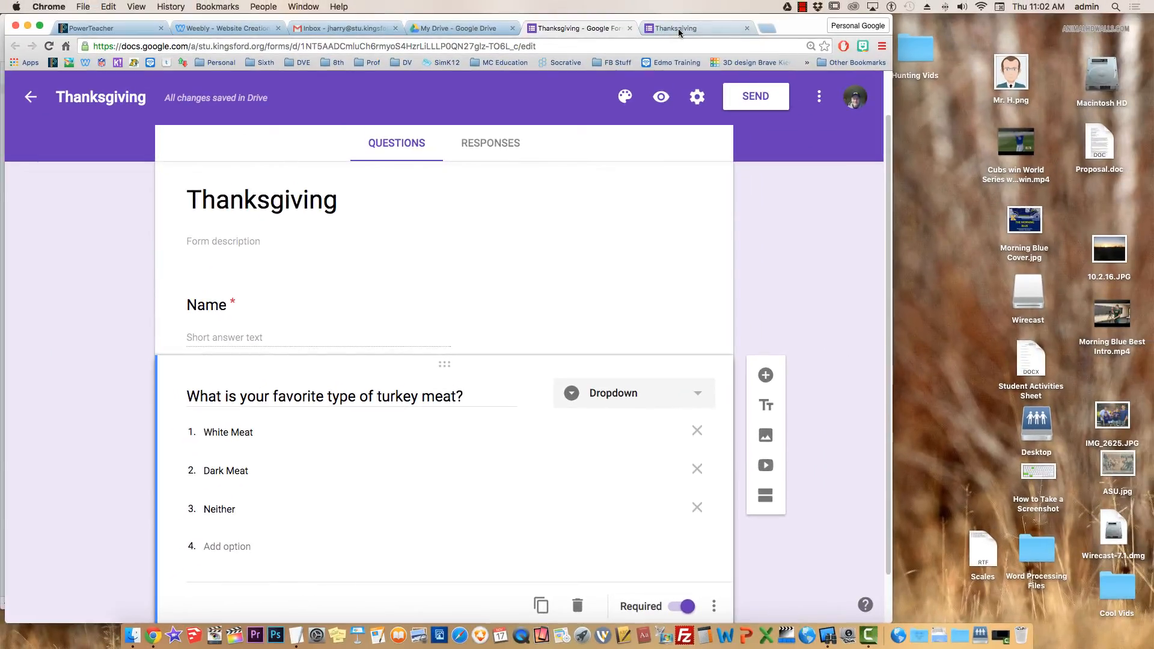
# Step: Refresh the form preview, check the Name answer field and the turkey meat dropdown choices, and return to the form editor
pyautogui.click(678, 28)
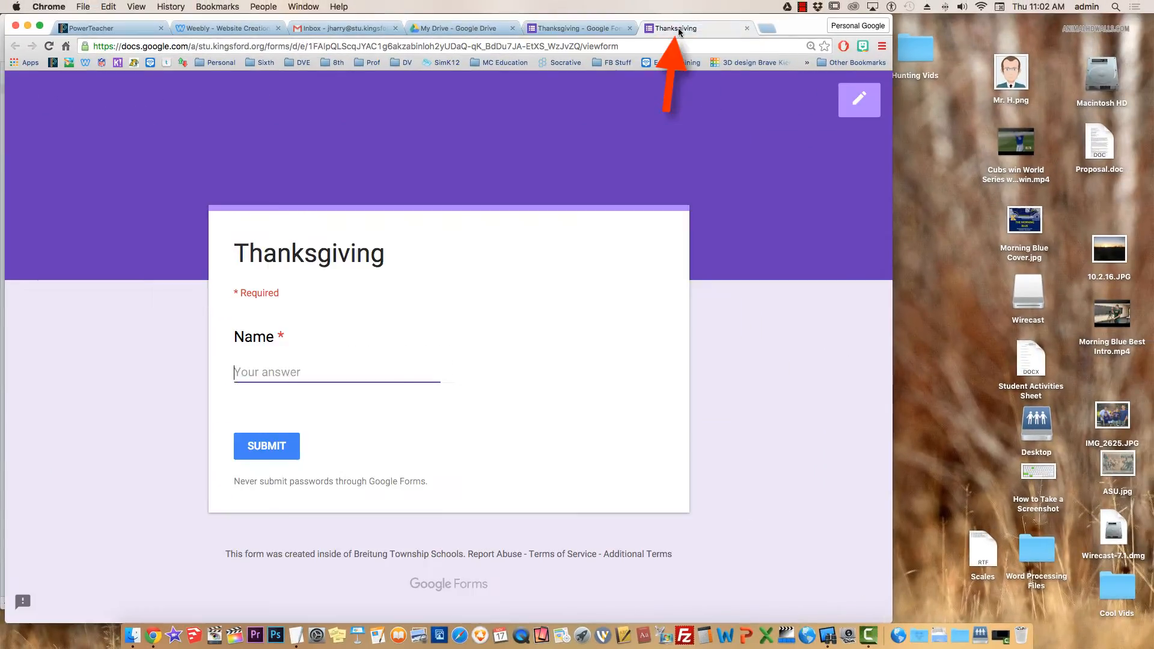
pyautogui.click(49, 47)
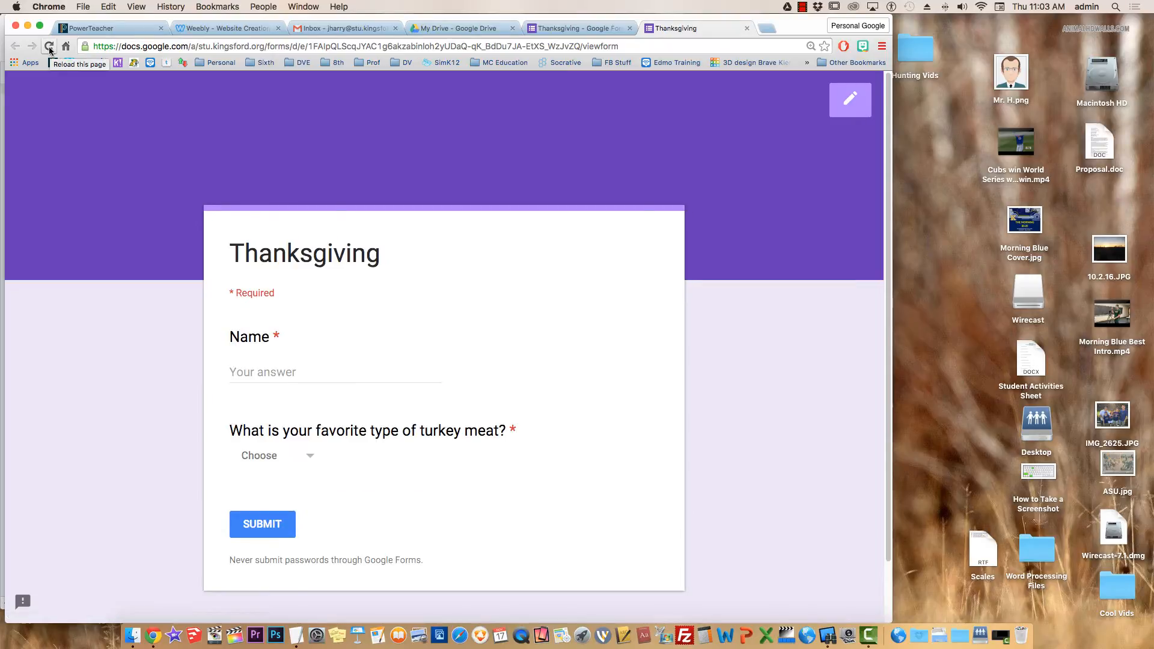
pyautogui.click(253, 368)
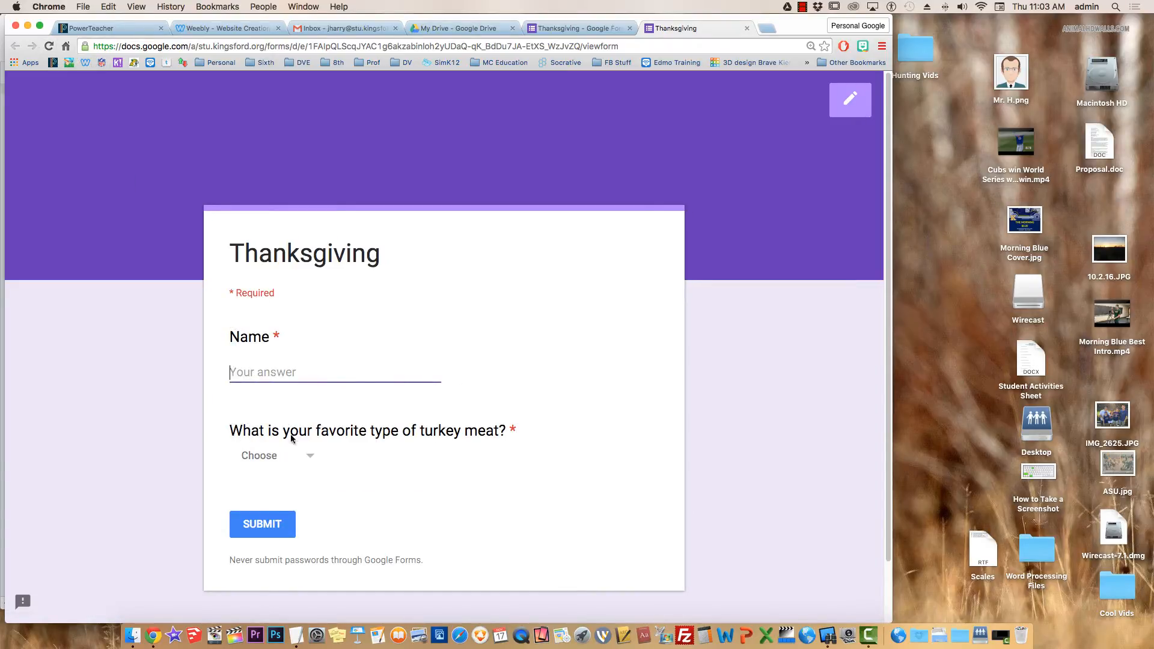
pyautogui.click(314, 458)
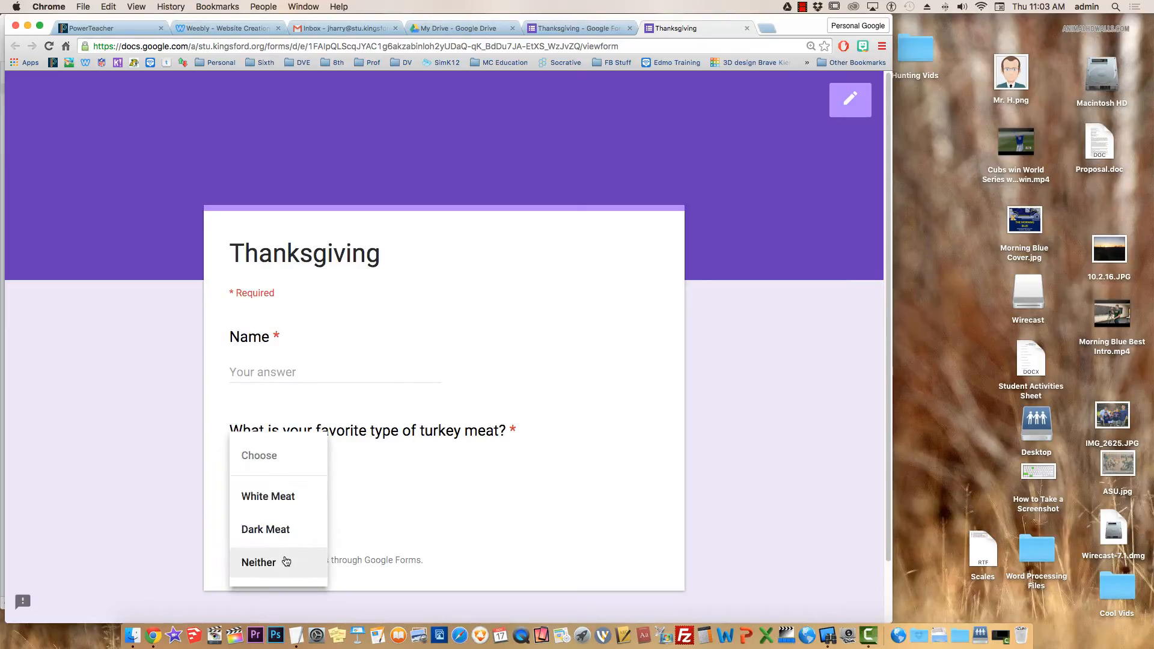
pyautogui.click(110, 413)
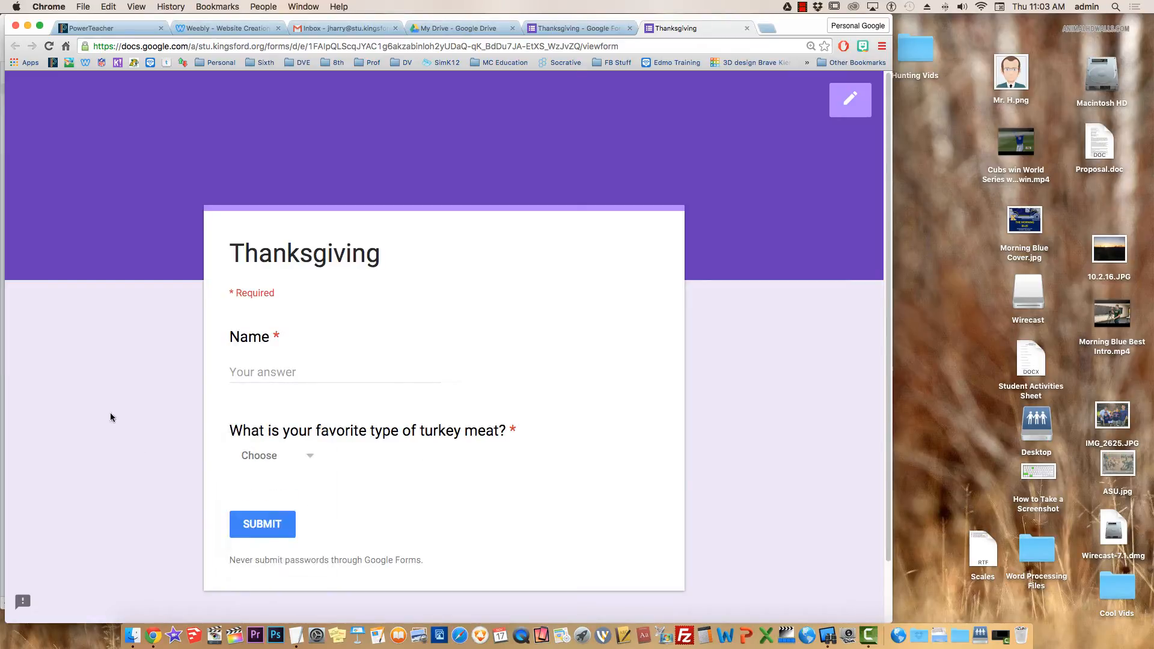
pyautogui.click(309, 458)
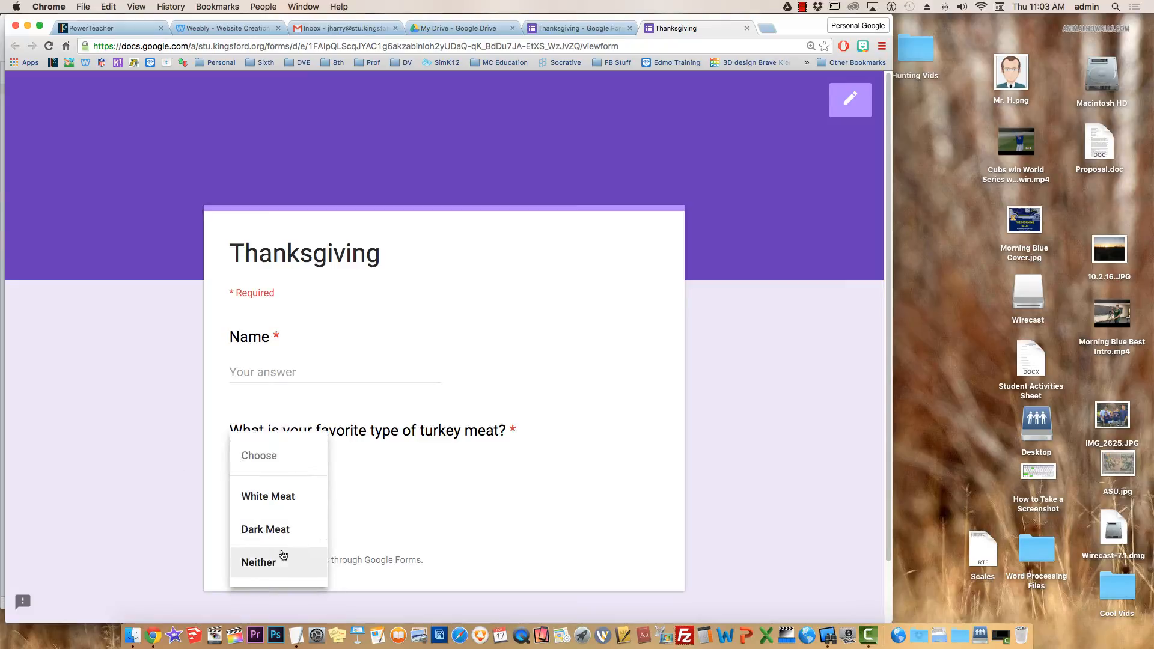
pyautogui.click(150, 439)
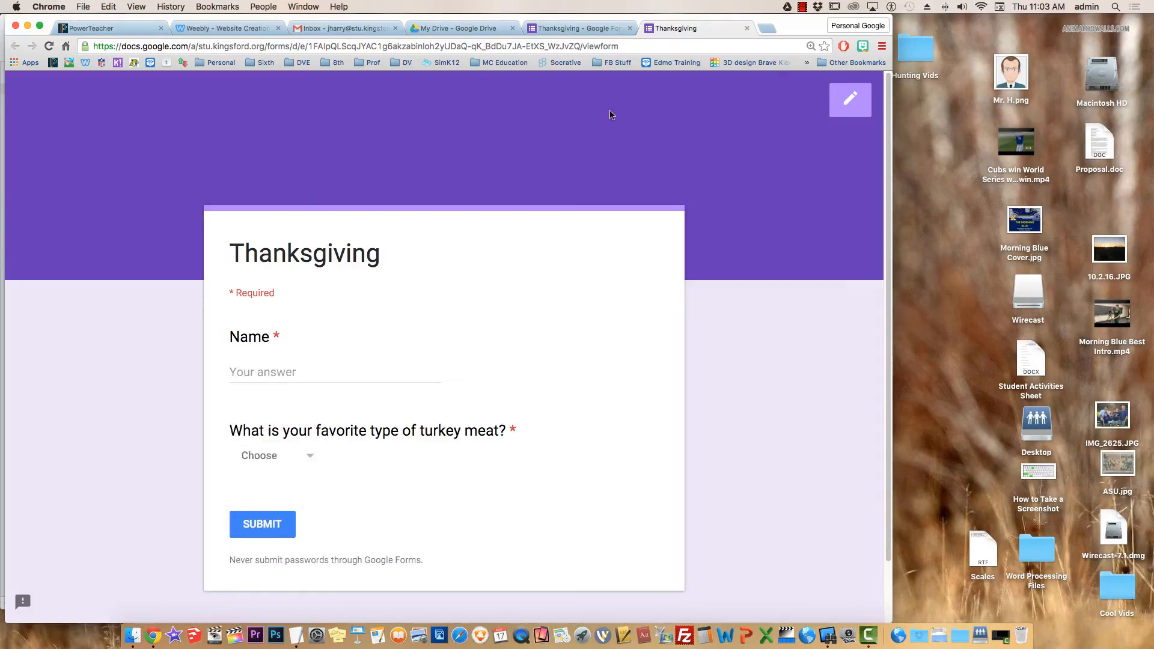
pyautogui.click(554, 28)
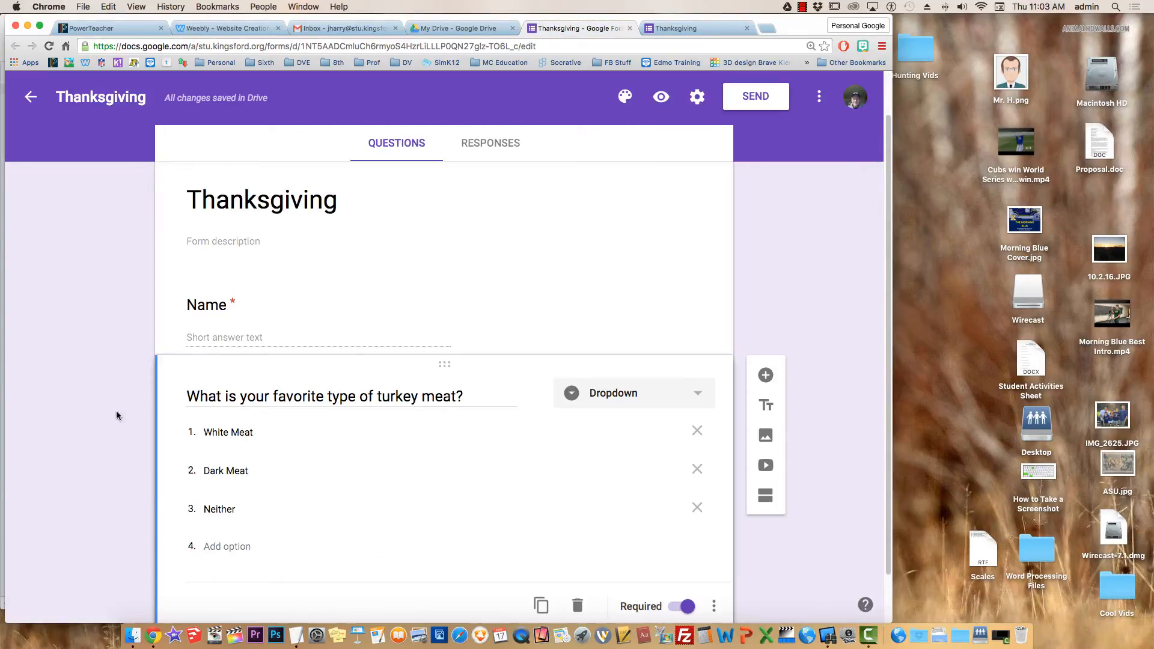
# Step: Add a required multiple choice question titled "What is your favorite dessert?" below the turkey meat question
pyautogui.scroll(-1, 102, 408)
pyautogui.scroll(-2, 102, 408)
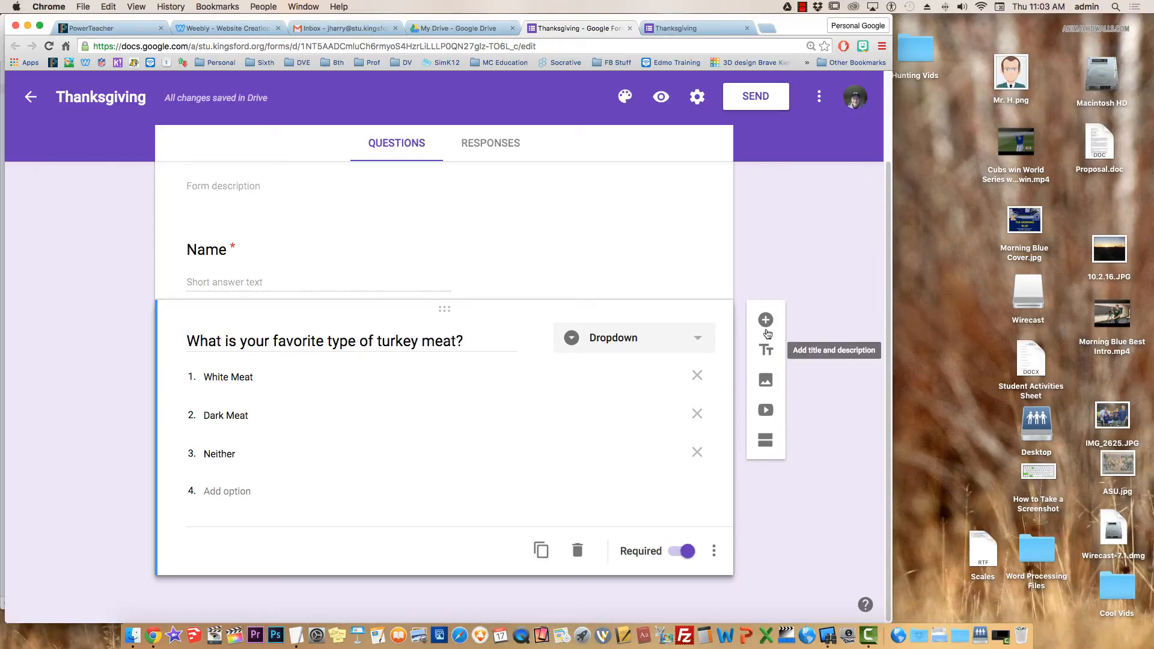
pyautogui.click(766, 319)
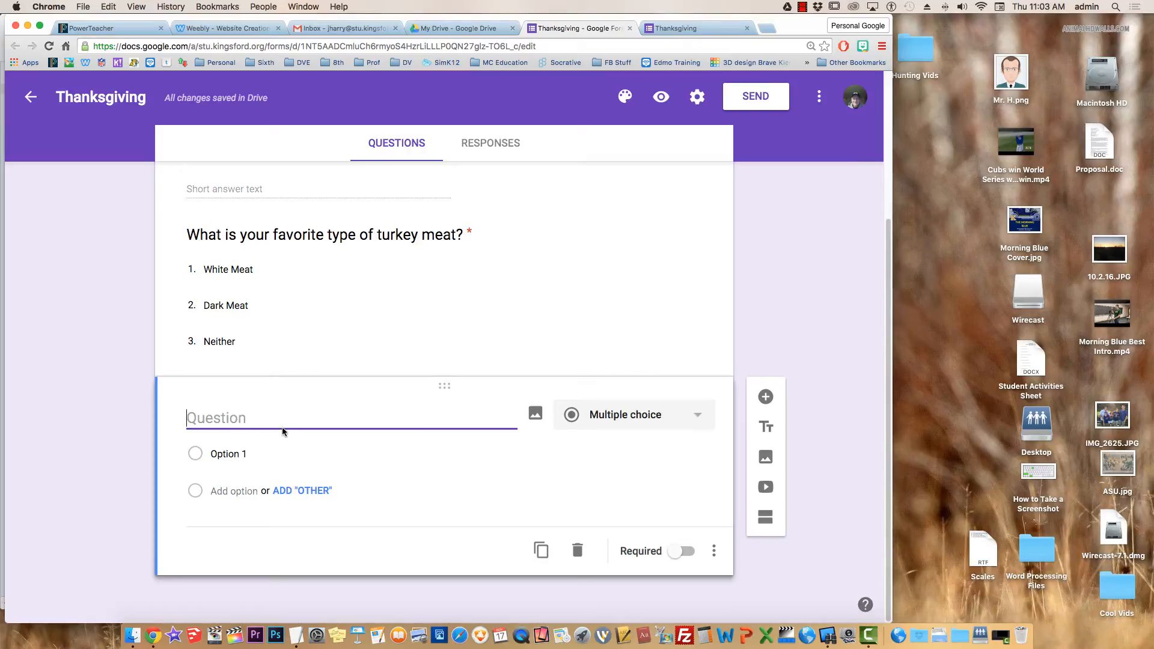
pyautogui.write('What is your f')
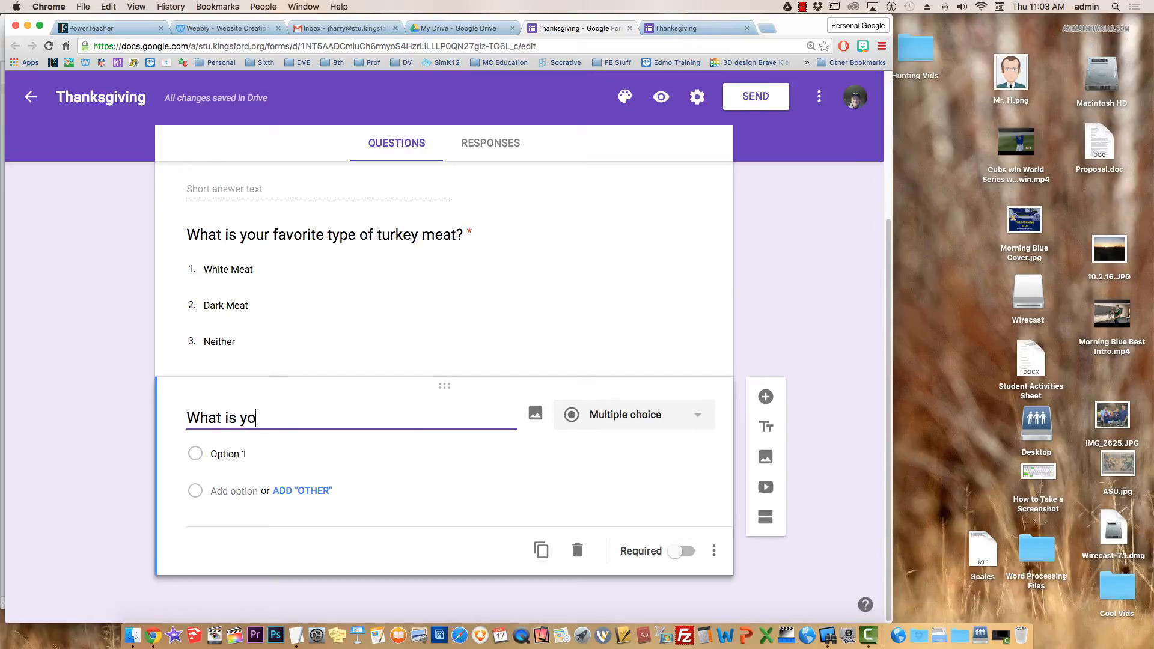
pyautogui.write('avorite dessert?')
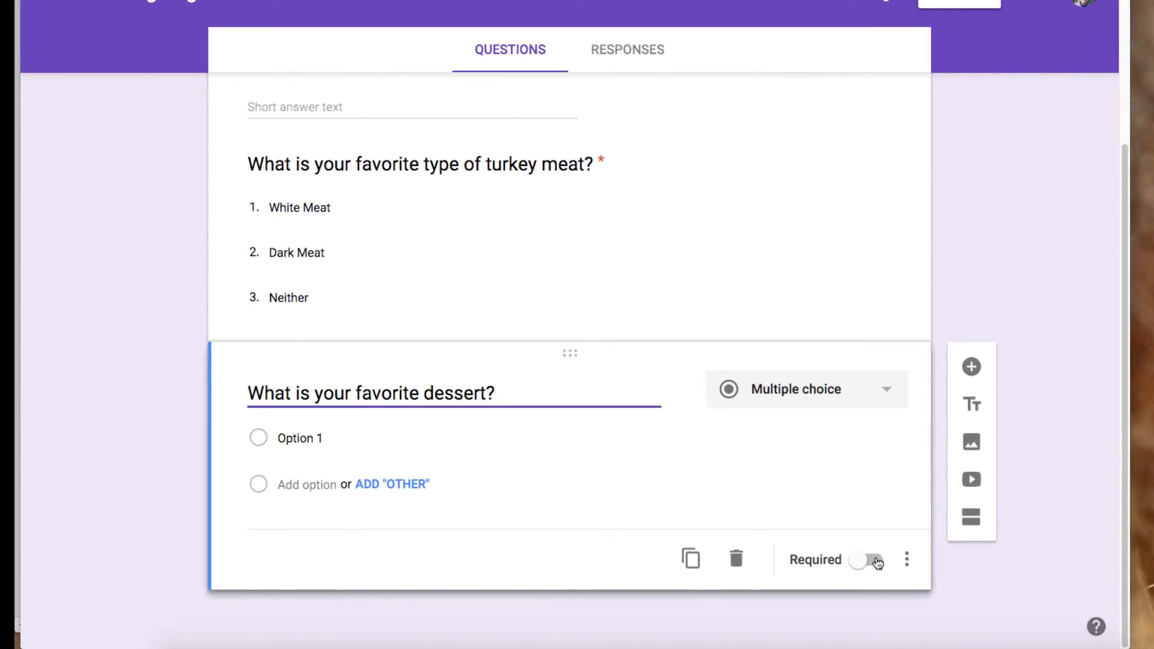
pyautogui.click(874, 561)
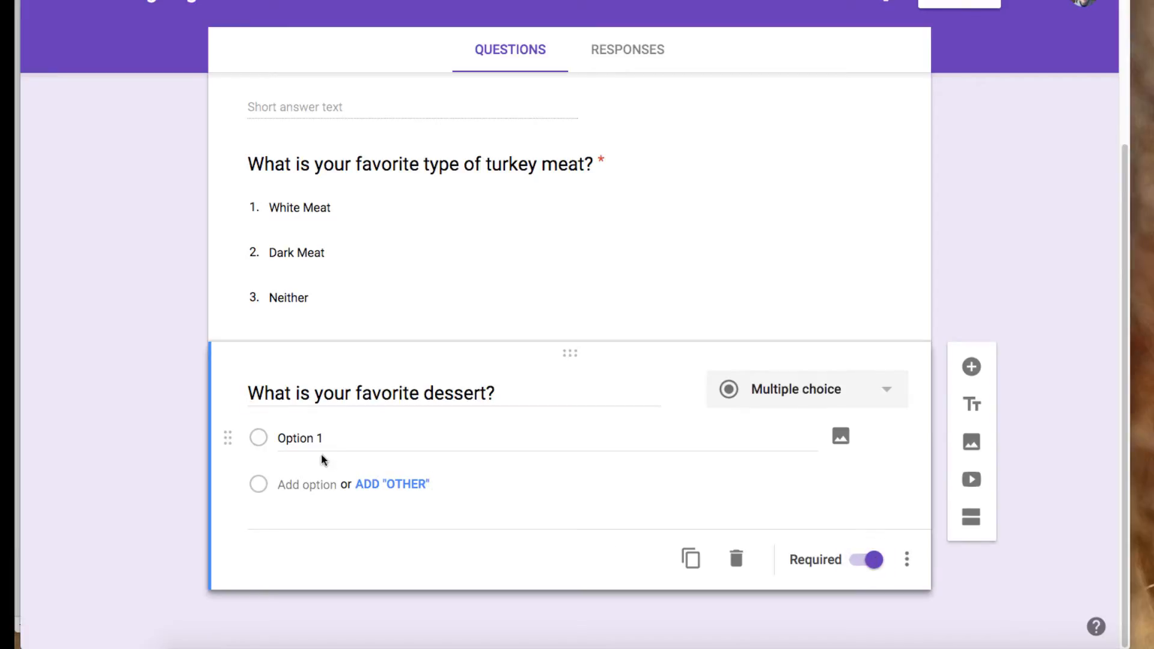
# Step: Set the first option of the dessert question to "Pumpkin Pie"
pyautogui.click(313, 441)
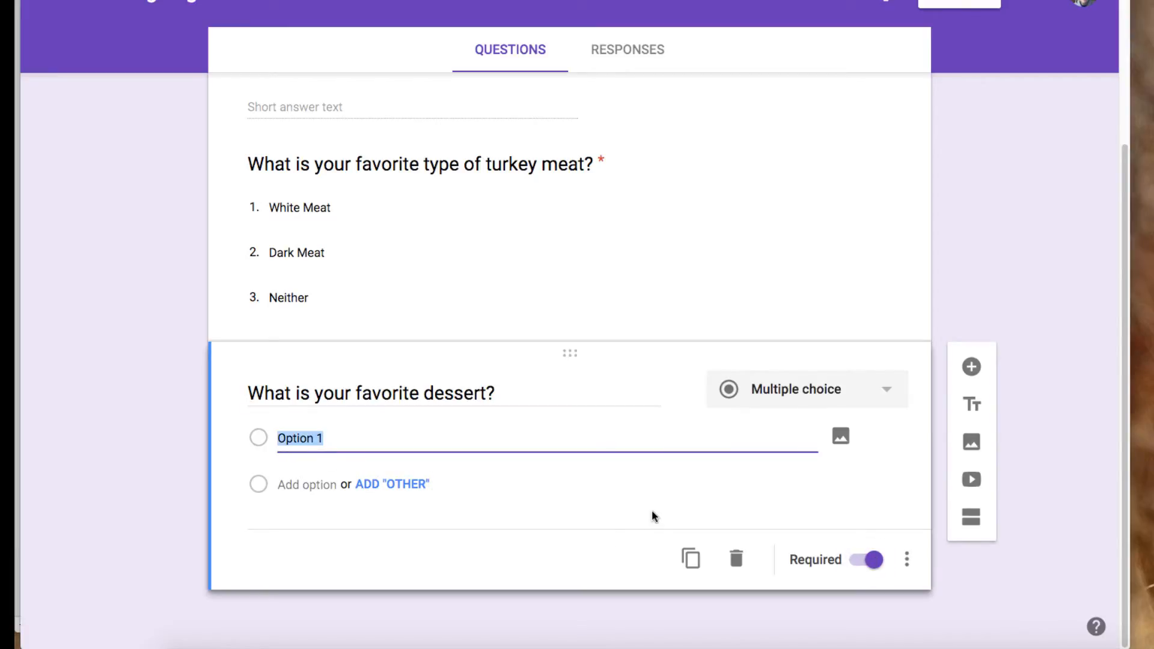
pyautogui.write('Pumpking P')
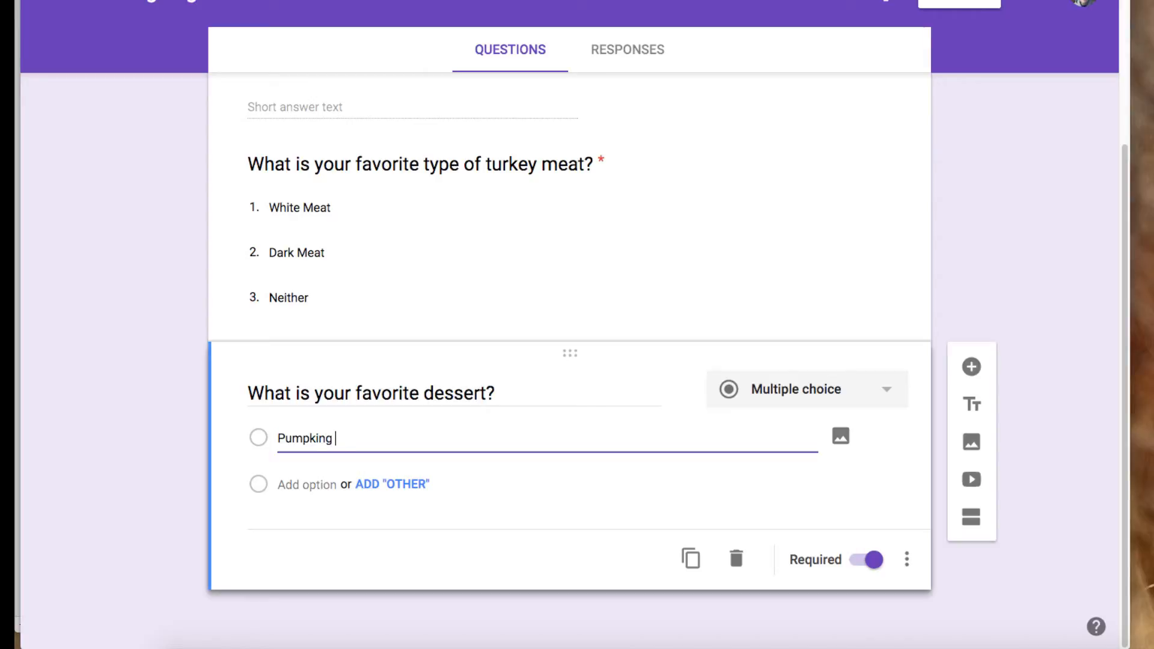
pyautogui.press('BackSpace')
pyautogui.press('BackSpace')
pyautogui.press('BackSpace')
pyautogui.write('Pie')
# Step: Add "Apple Pie", "Pecan Pie" and an "Other" write-in choice as further options of the dessert question
pyautogui.click(300, 489)
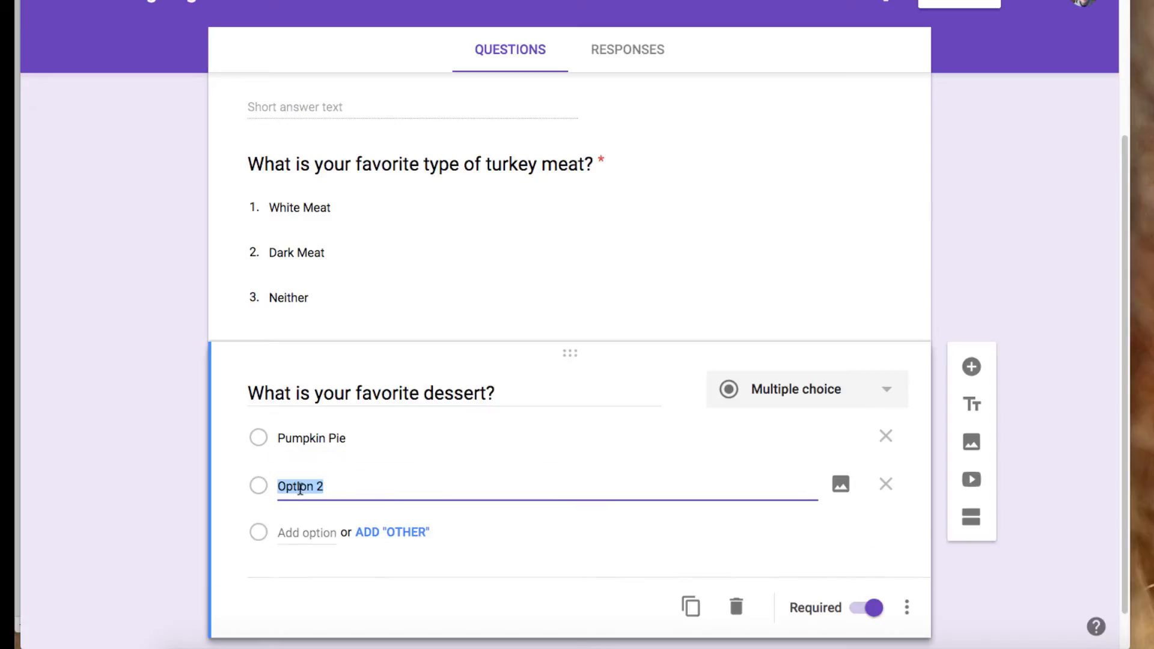
pyautogui.write('Apple Pie')
pyautogui.click(302, 534)
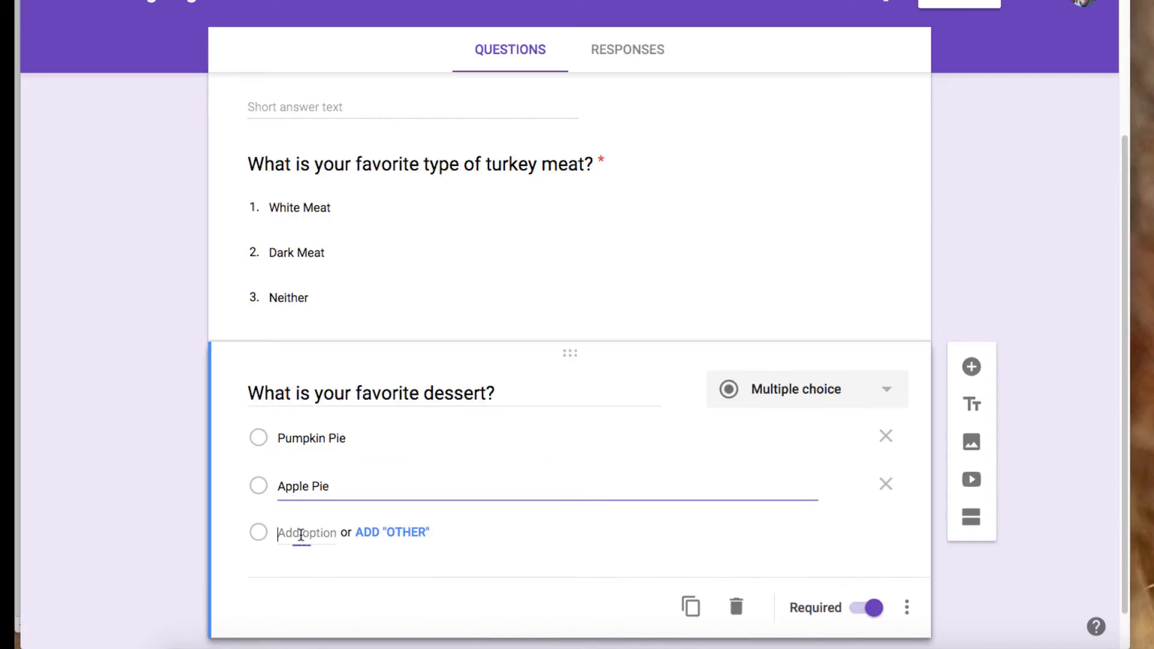
pyautogui.write('Pec')
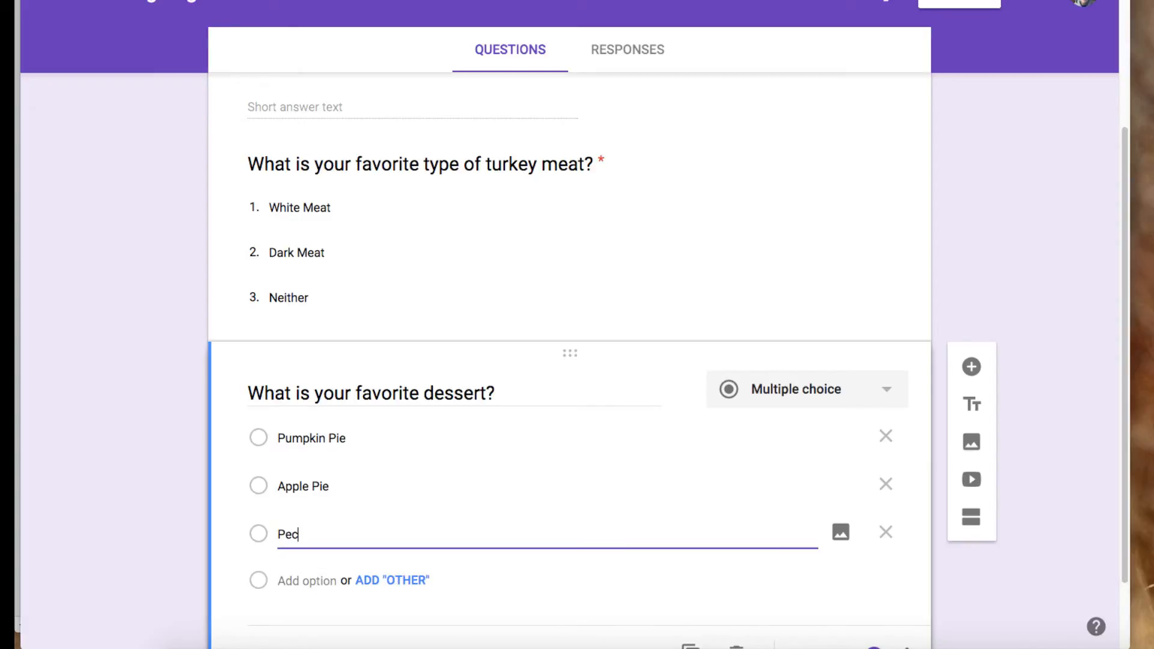
pyautogui.write('an Pie')
pyautogui.scroll(-2, 149, 500)
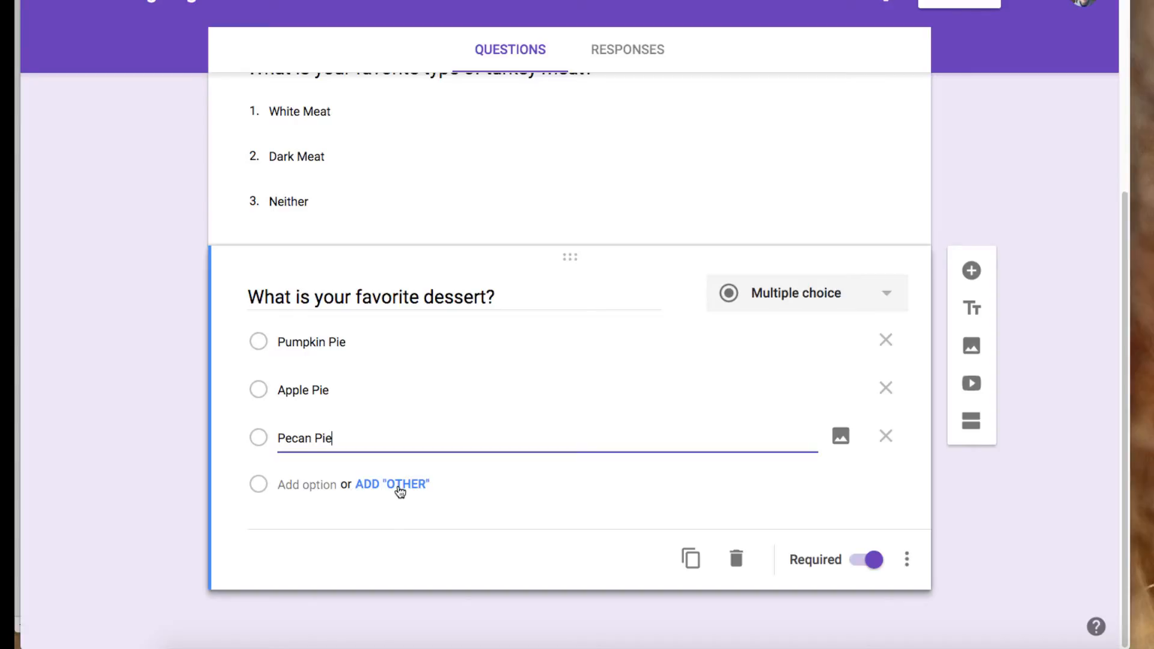
pyautogui.click(400, 492)
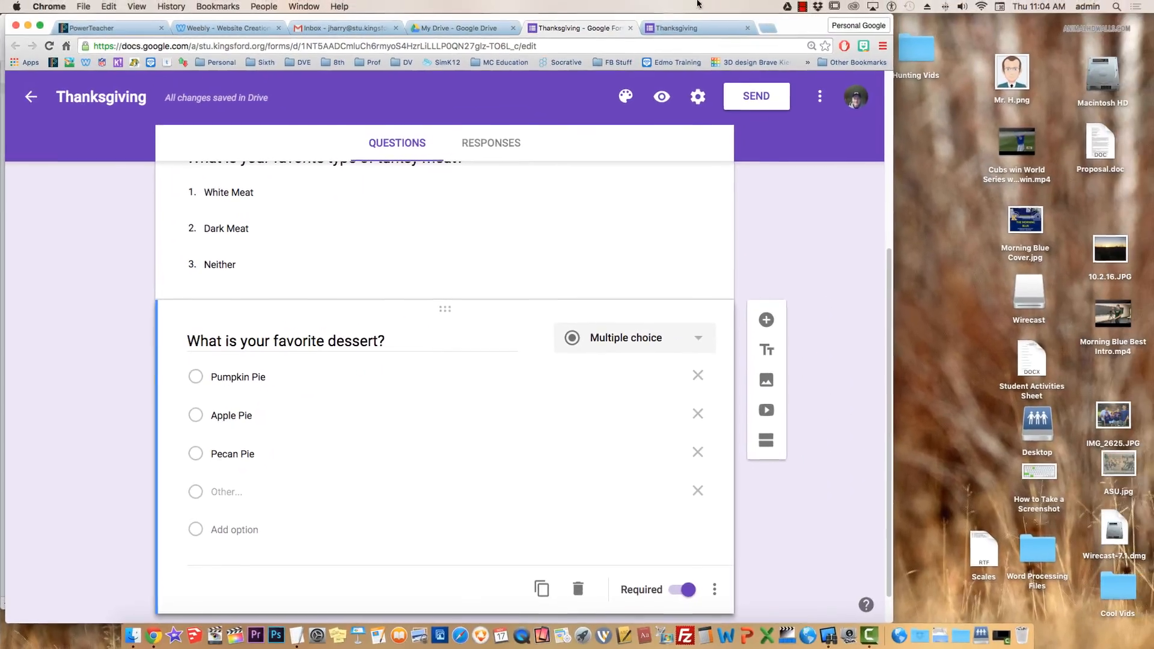
# Step: Refresh the form preview and check the Name answer field and the turkey meat dropdown choices again
pyautogui.click(683, 34)
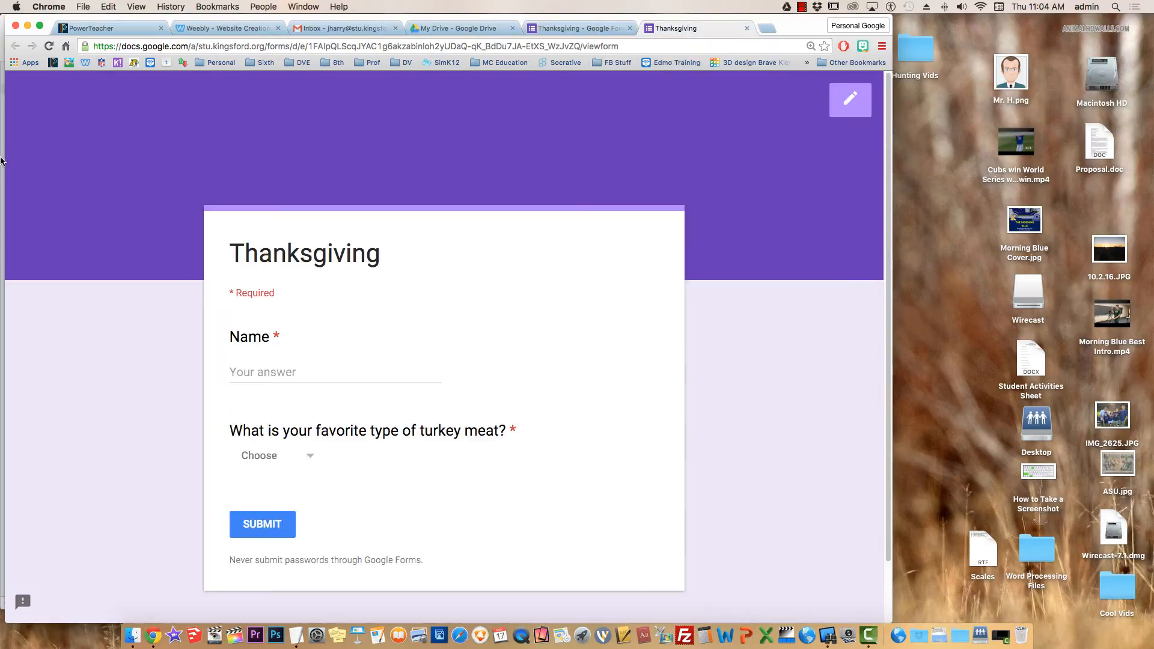
pyautogui.click(50, 47)
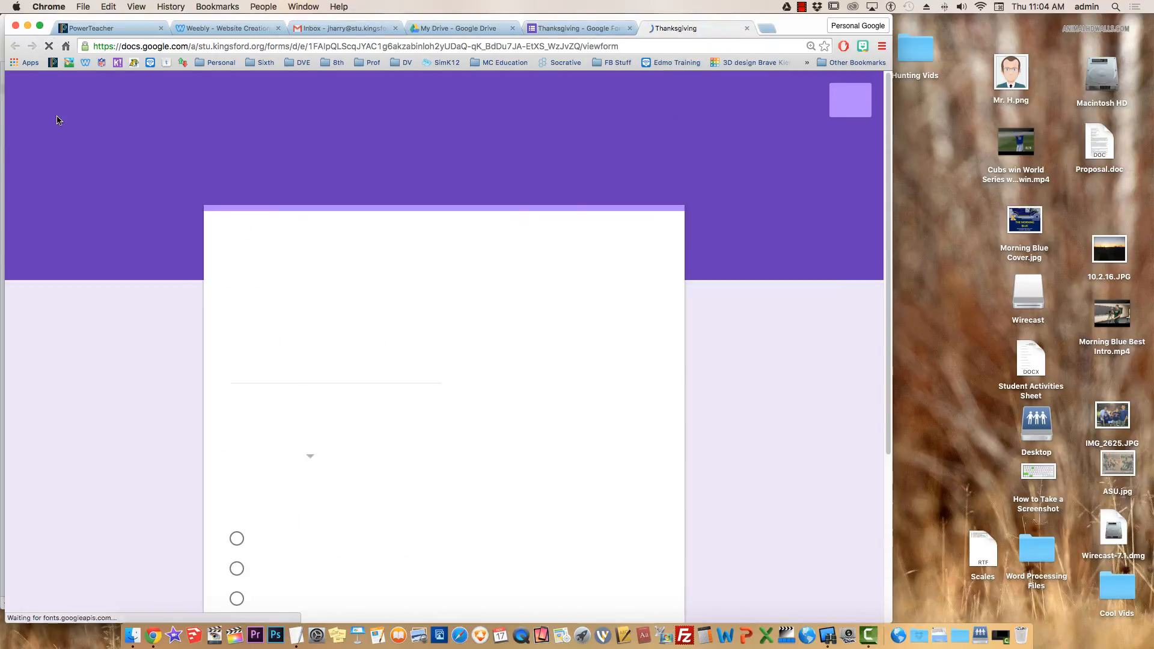
pyautogui.scroll(-2, 83, 295)
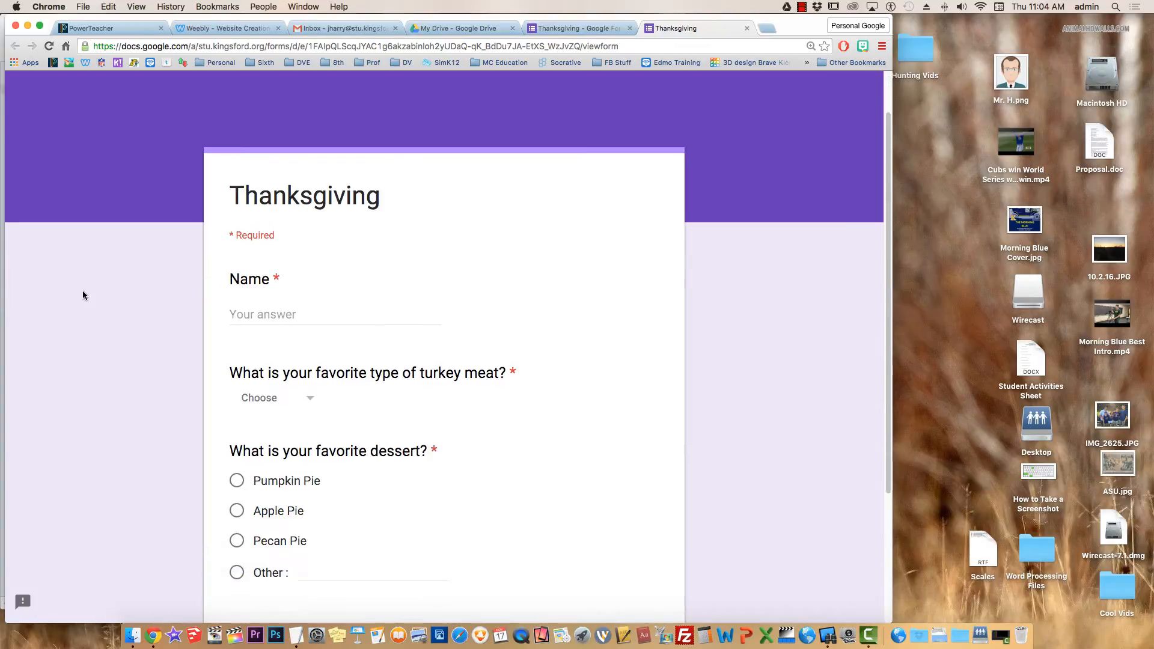
pyautogui.click(256, 313)
pyautogui.click(305, 400)
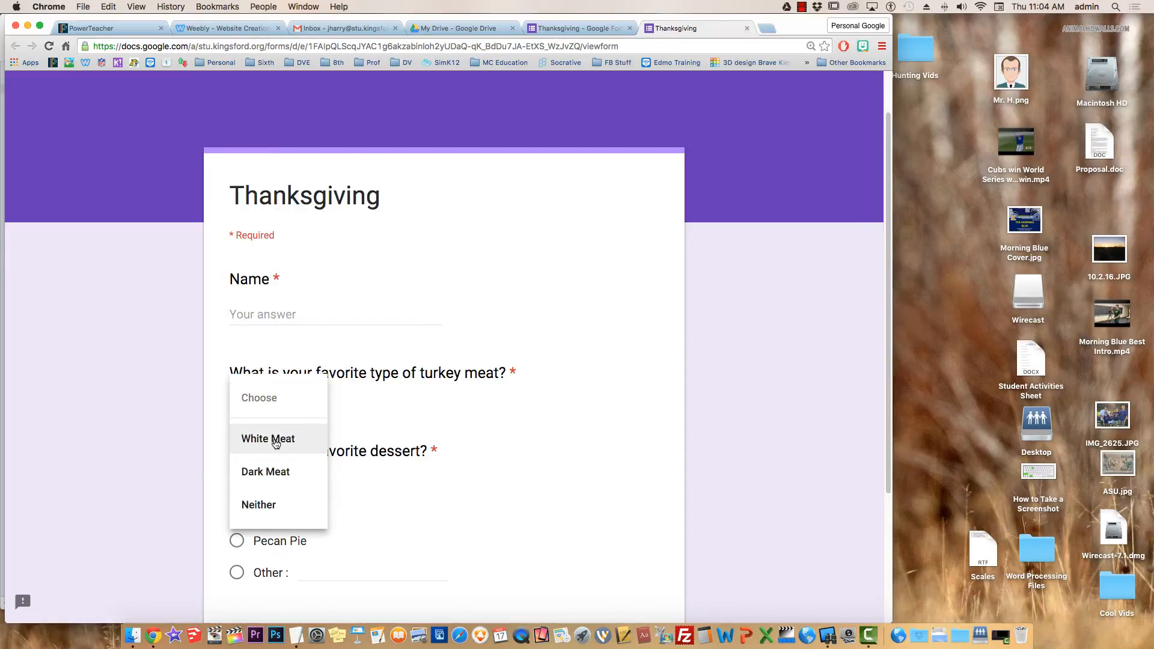
pyautogui.click(119, 396)
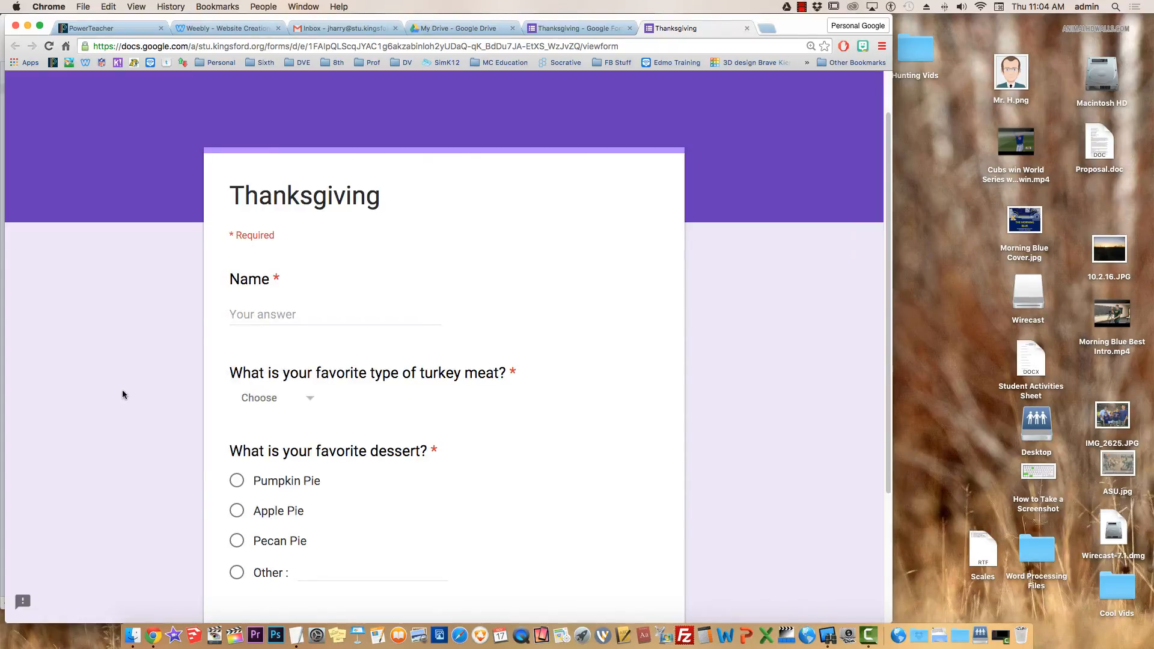
# Step: Try the Pumpkin Pie, Apple Pie and Pecan Pie choices of the dessert question in turn
pyautogui.scroll(-2, 132, 361)
pyautogui.click(237, 426)
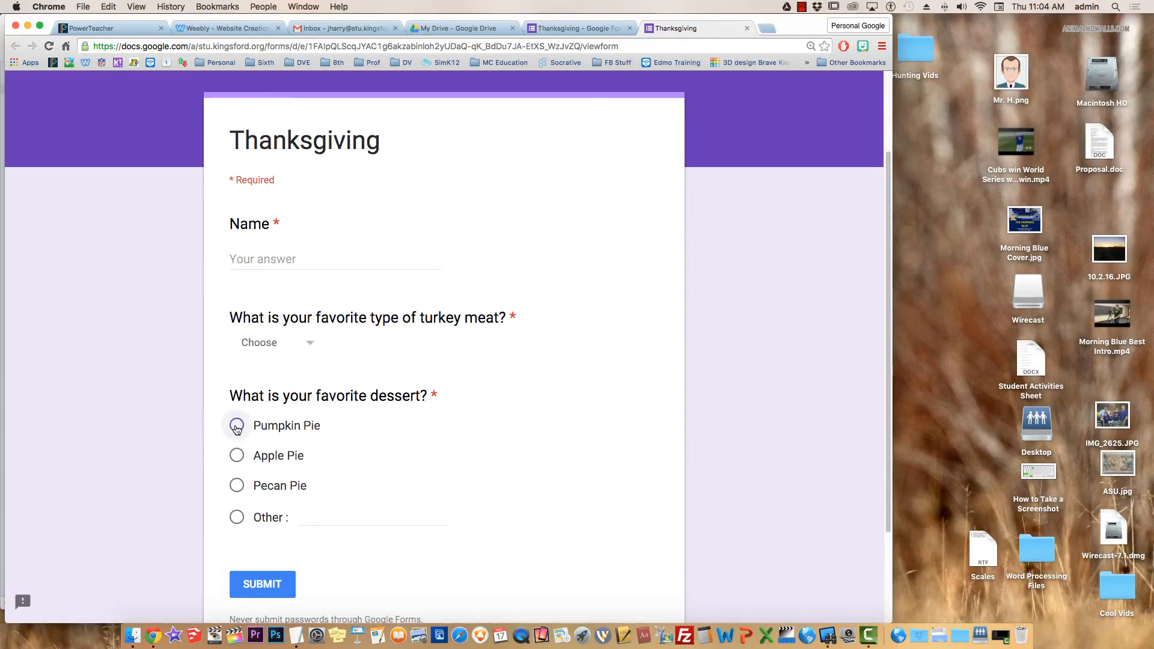
pyautogui.click(238, 458)
pyautogui.click(238, 485)
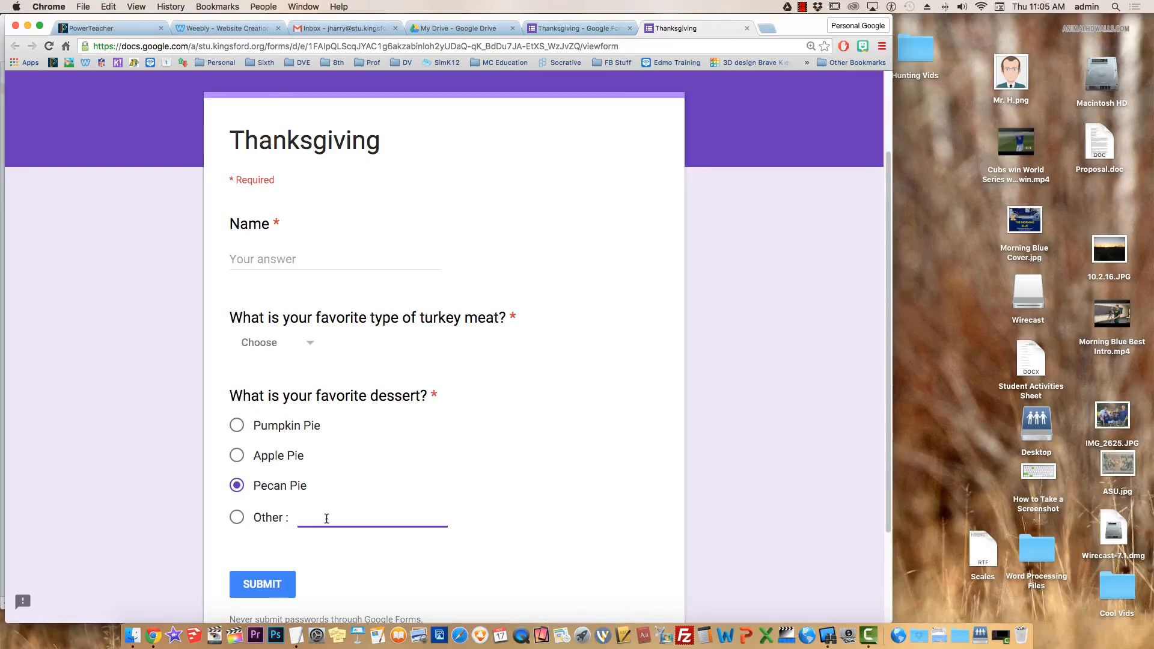
# Step: Select Other for the dessert question in the preview and enter "Cheesecake" as its write-in answer
pyautogui.click(236, 517)
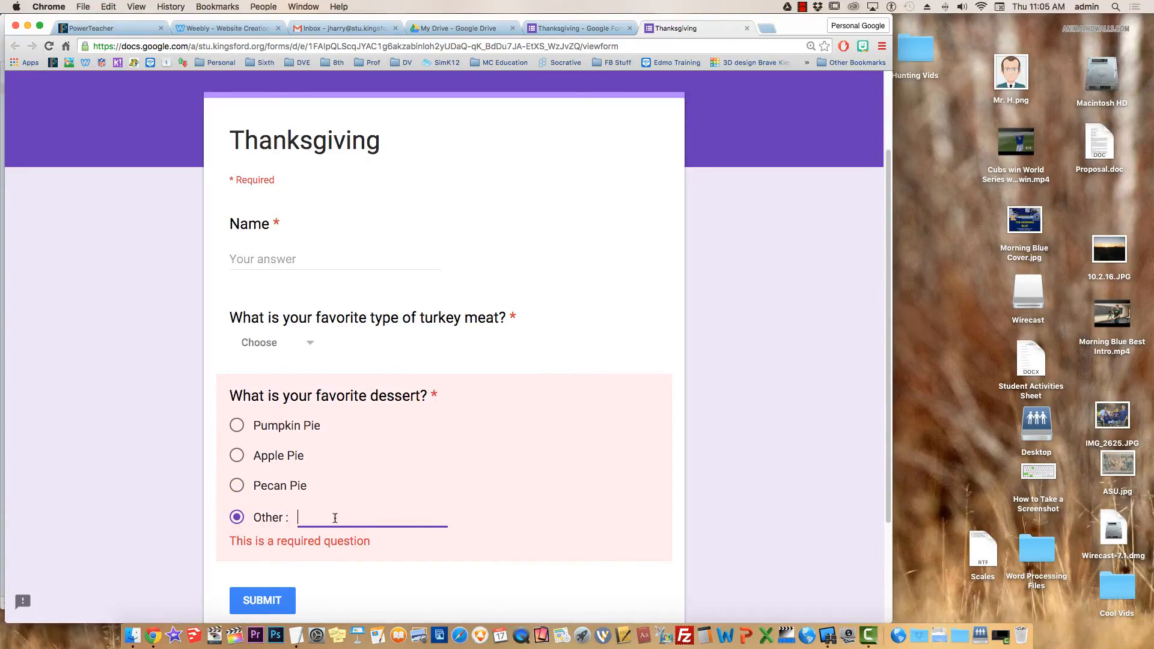
pyautogui.write(';ahfl;djksnf')
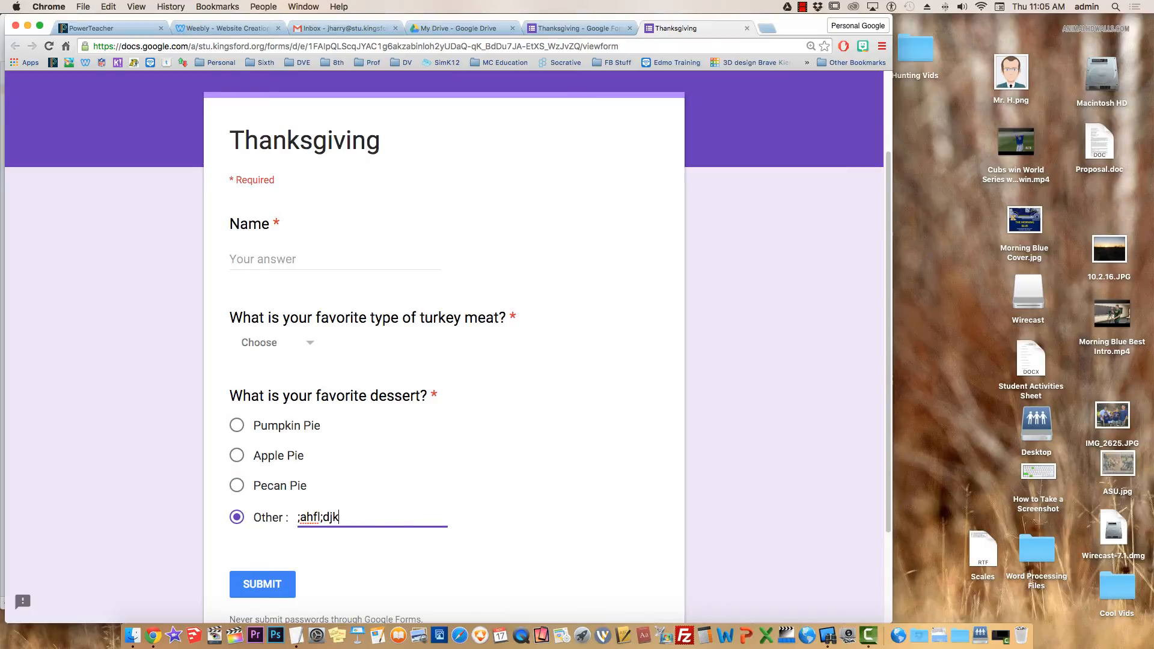
pyautogui.press('BackSpace')
pyautogui.press('BackSpace')
pyautogui.press('BackSpace')
pyautogui.press('BackSpace')
pyautogui.press('BackSpace')
pyautogui.press('BackSpace')
pyautogui.press('BackSpace')
pyautogui.press('BackSpace')
pyautogui.press('BackSpace')
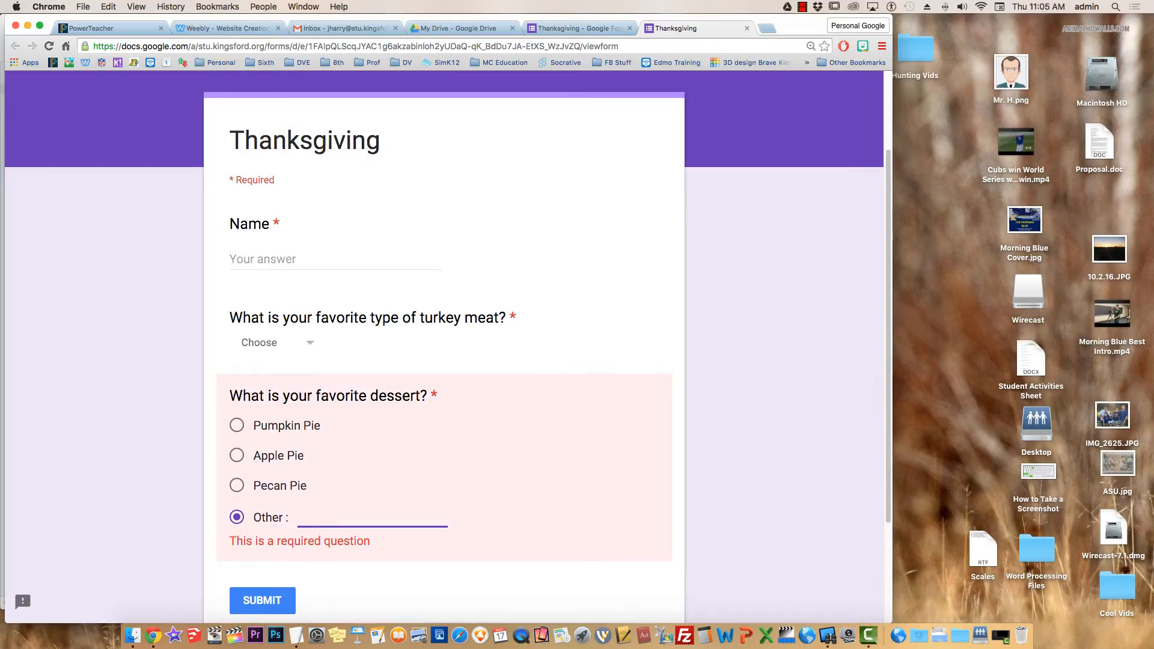
pyautogui.write('Cheesecake')
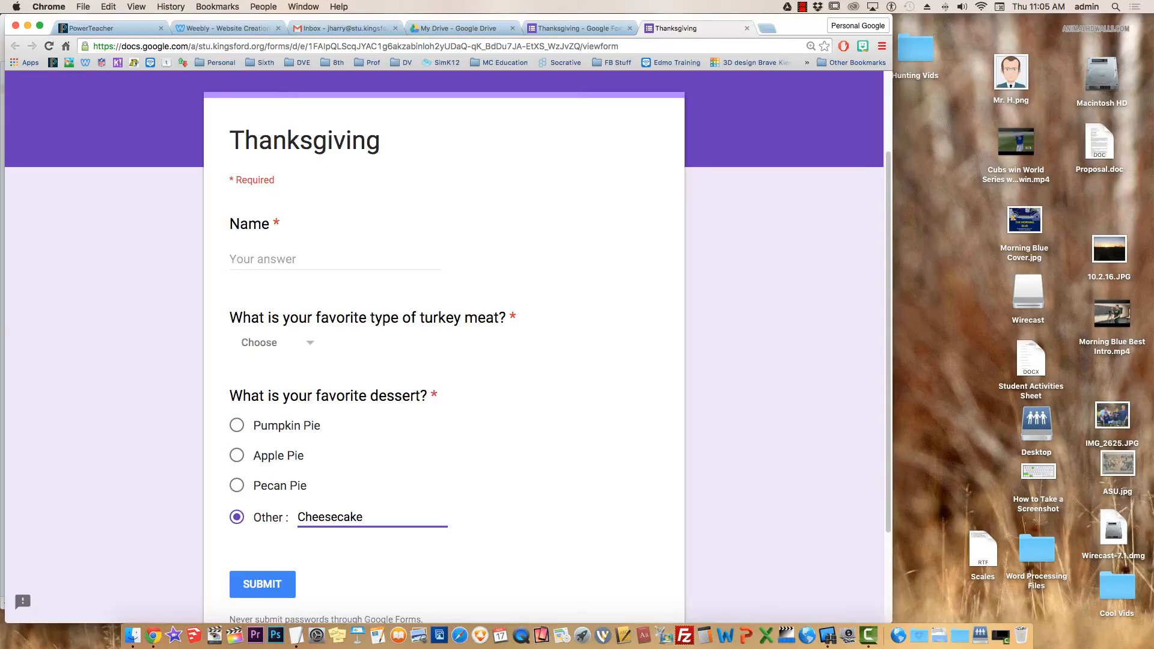
# Step: Select Pecan Pie as the dessert answer and check the turkey meat choices before returning to the form editor
pyautogui.click(237, 484)
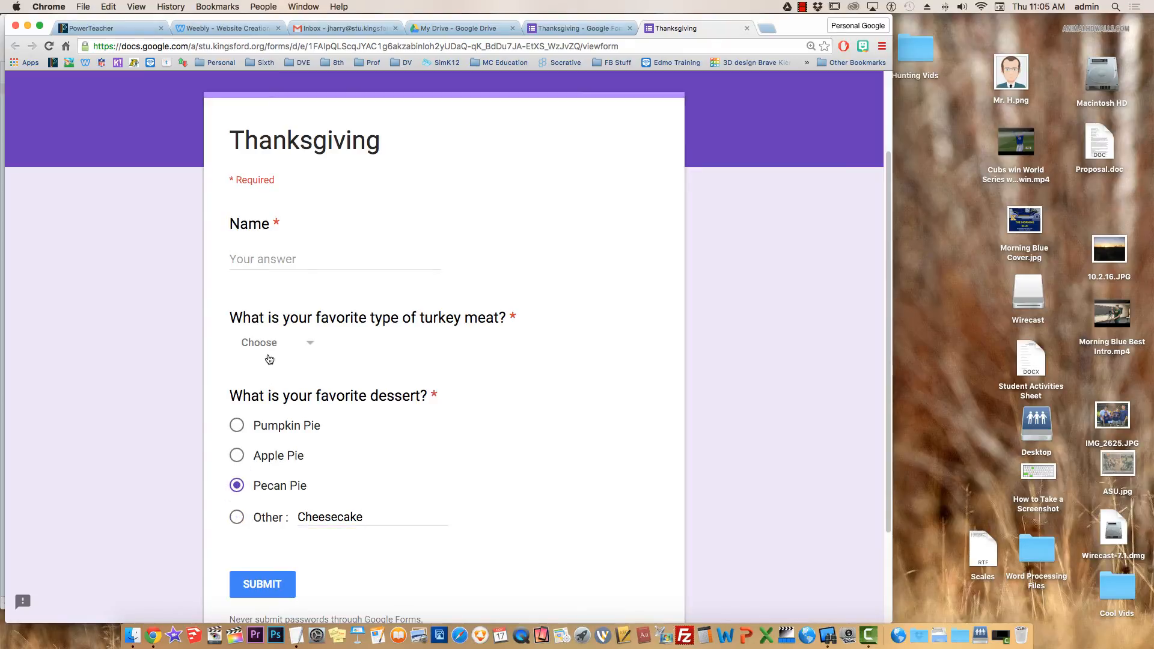
pyautogui.click(309, 344)
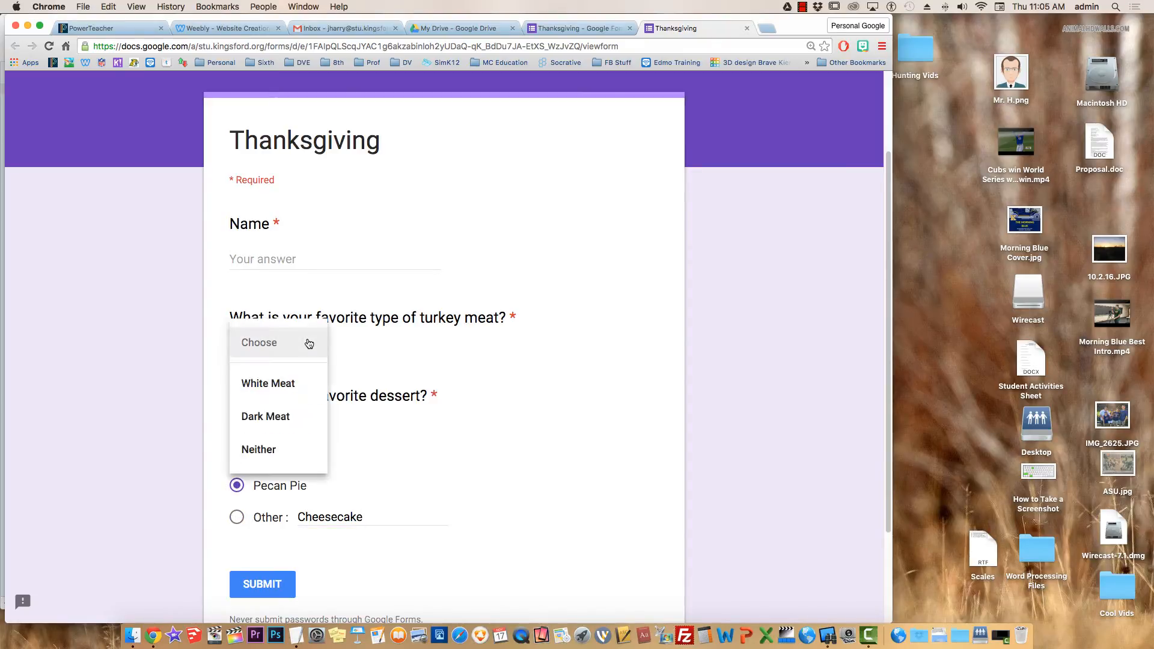
pyautogui.click(112, 326)
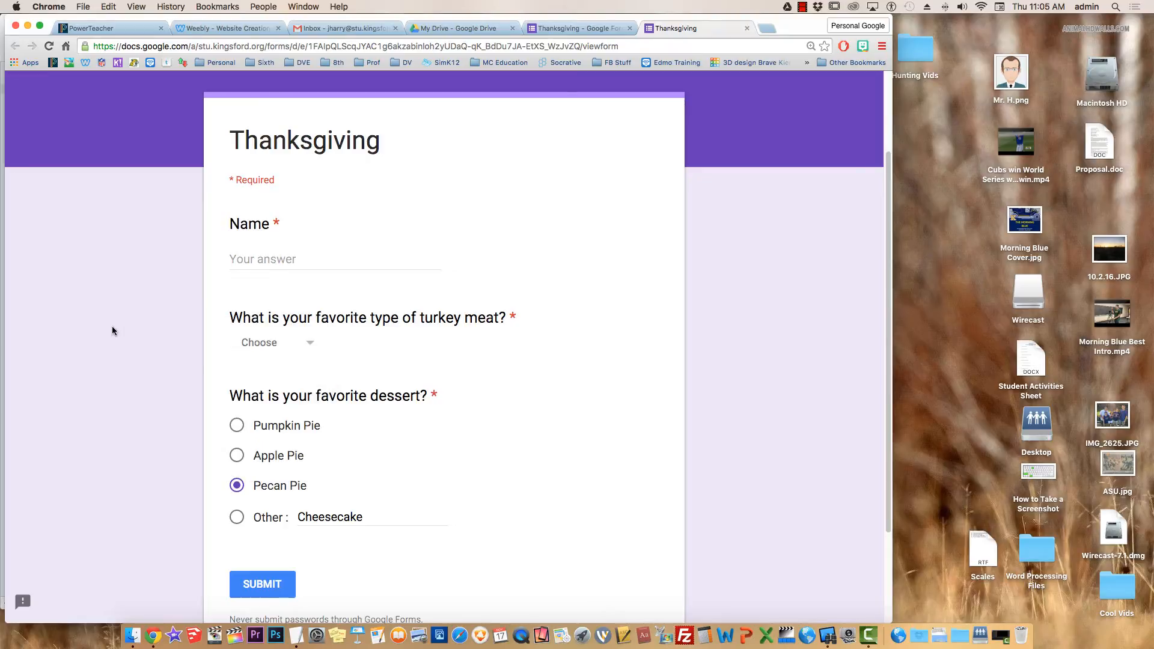
pyautogui.click(581, 29)
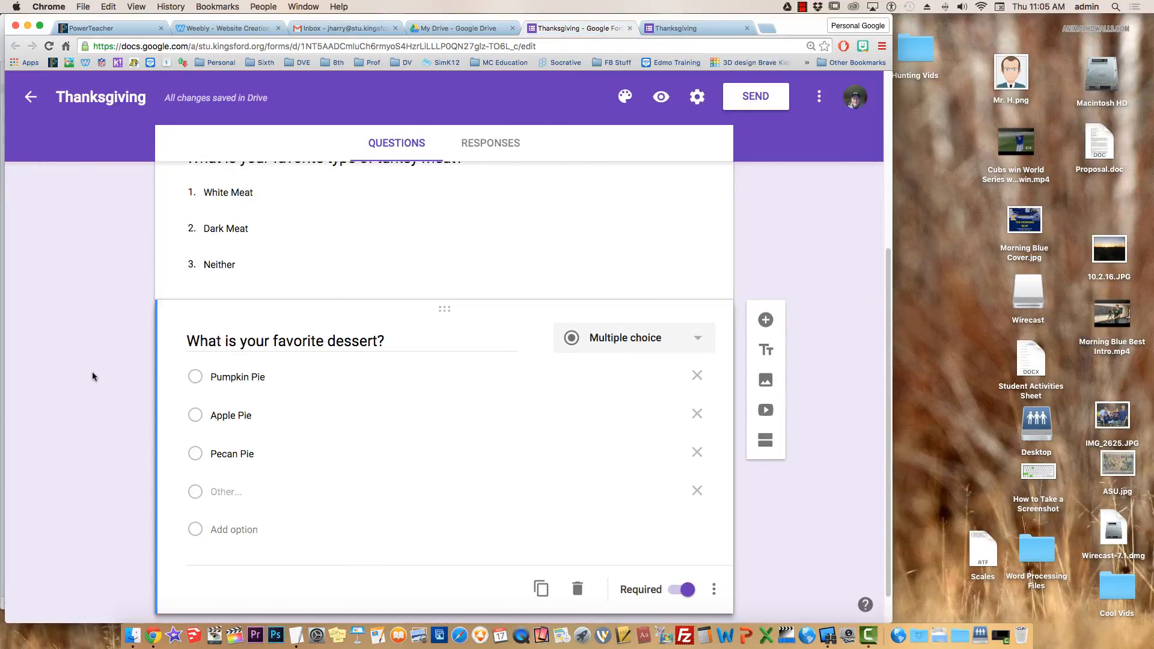
# Step: Add a checkboxes question after the dessert question, worded "What do you like to put on your turkey?"
pyautogui.scroll(3, 90, 376)
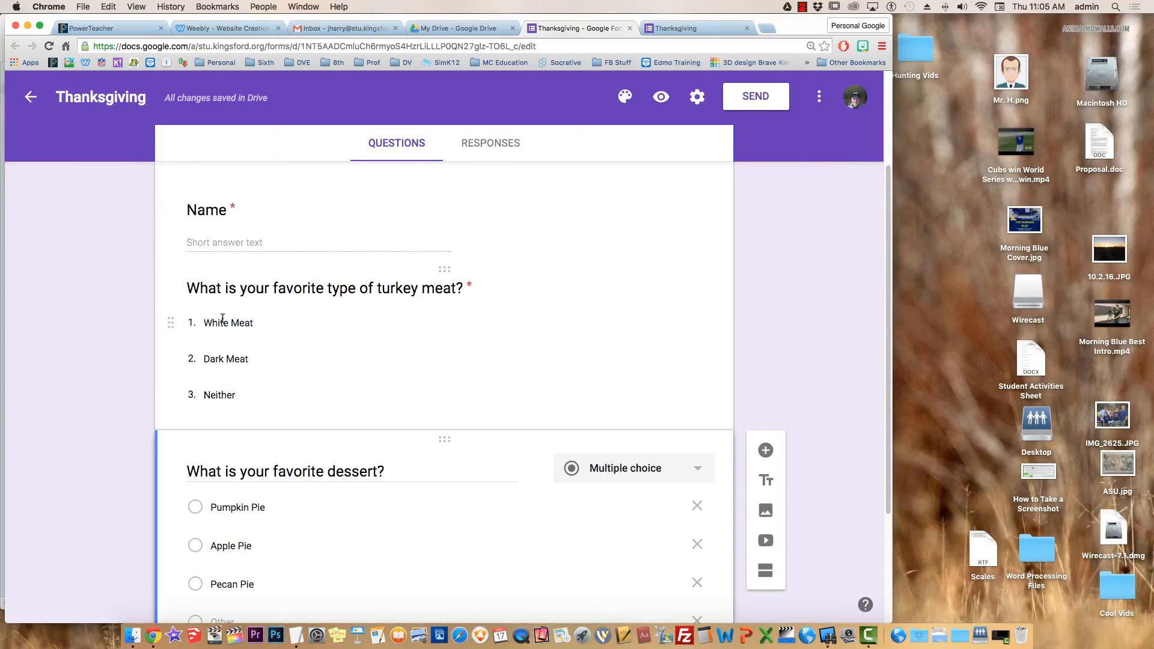
pyautogui.scroll(-2, 116, 477)
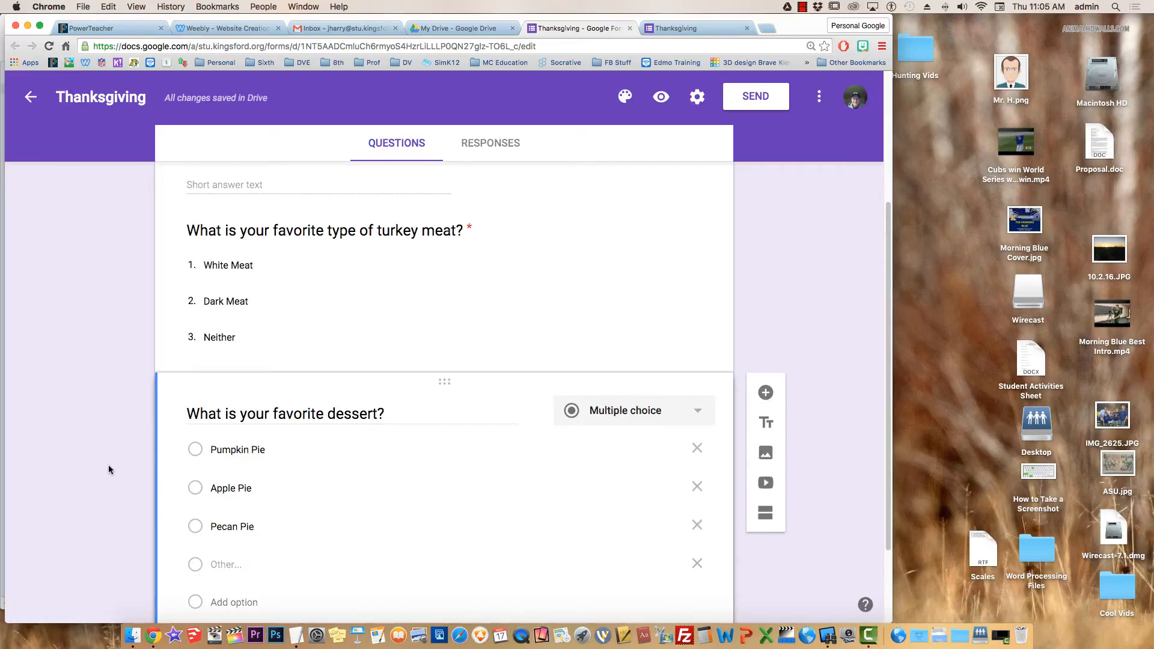
pyautogui.scroll(-1, 132, 417)
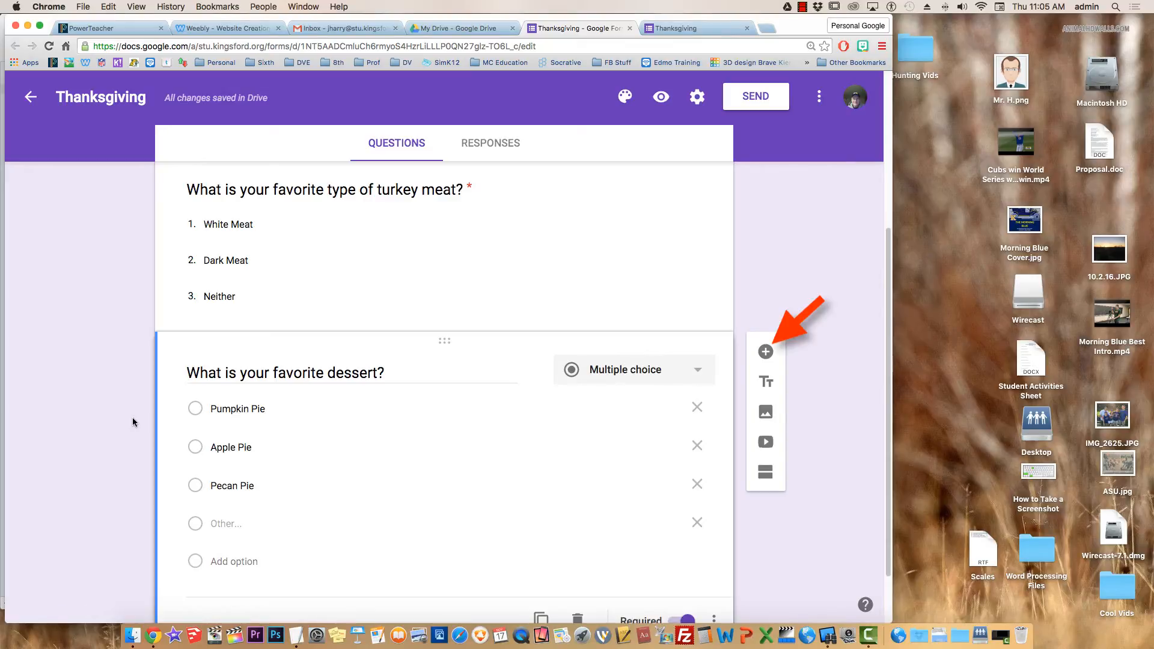
pyautogui.click(765, 352)
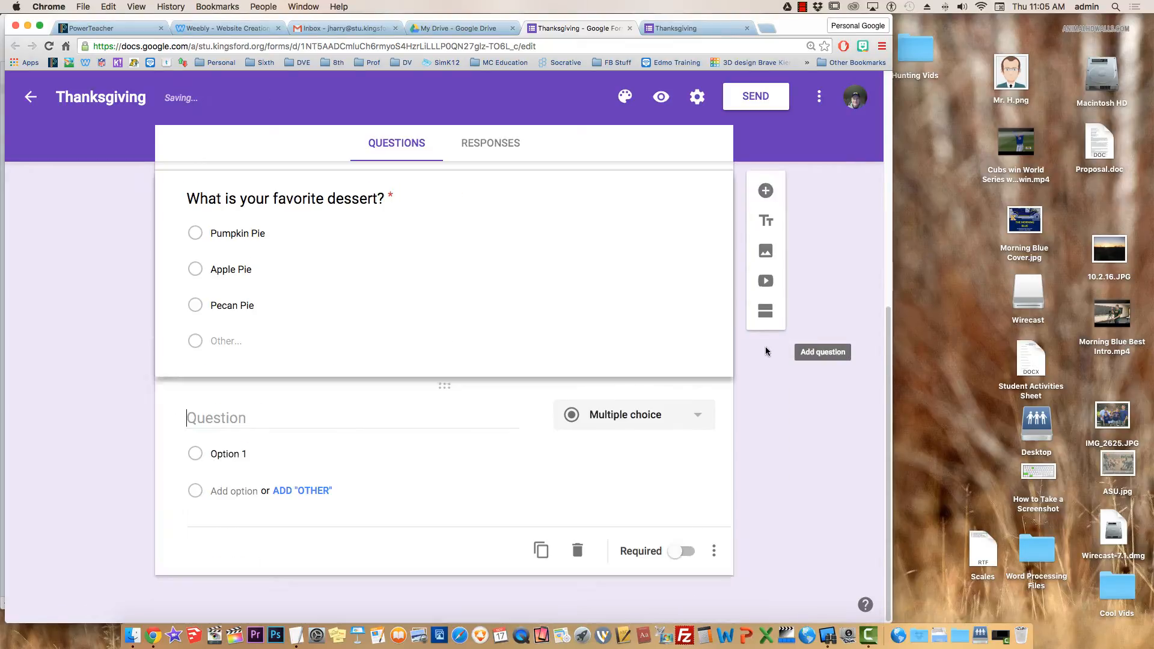
pyautogui.click(688, 419)
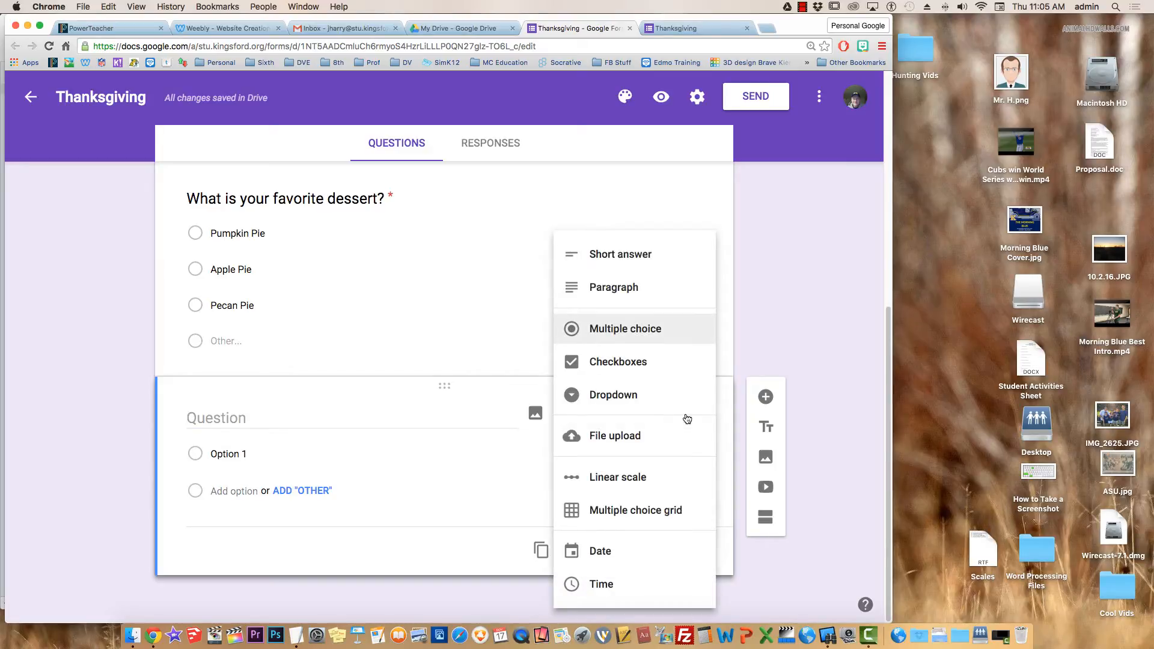
pyautogui.click(640, 370)
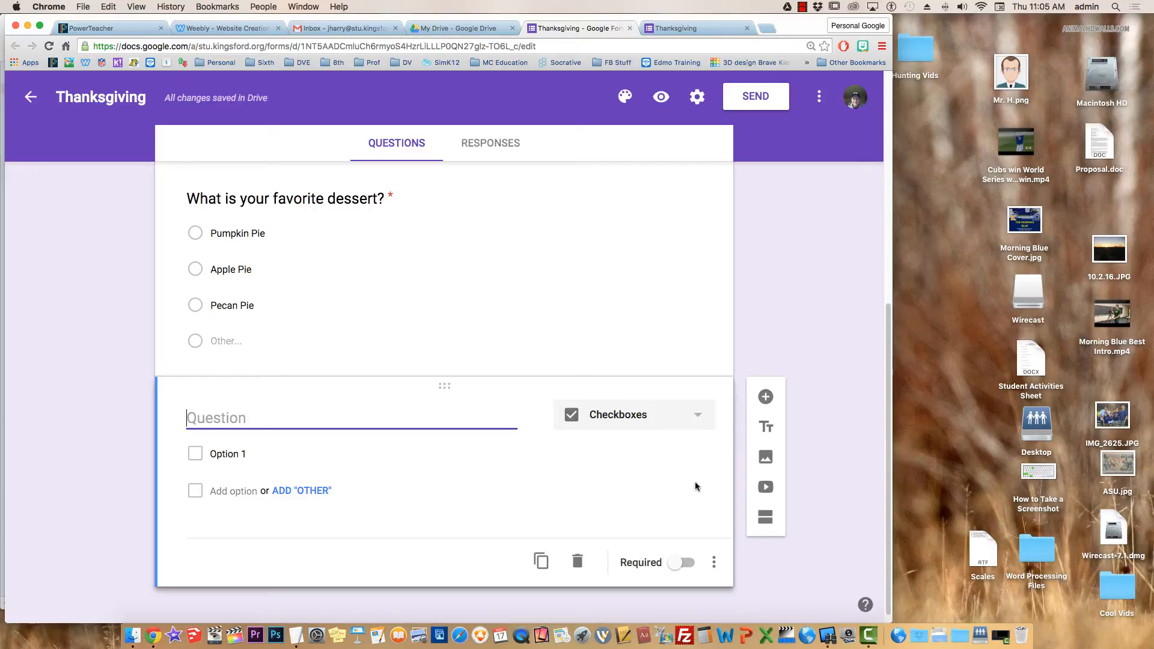
pyautogui.write('What do')
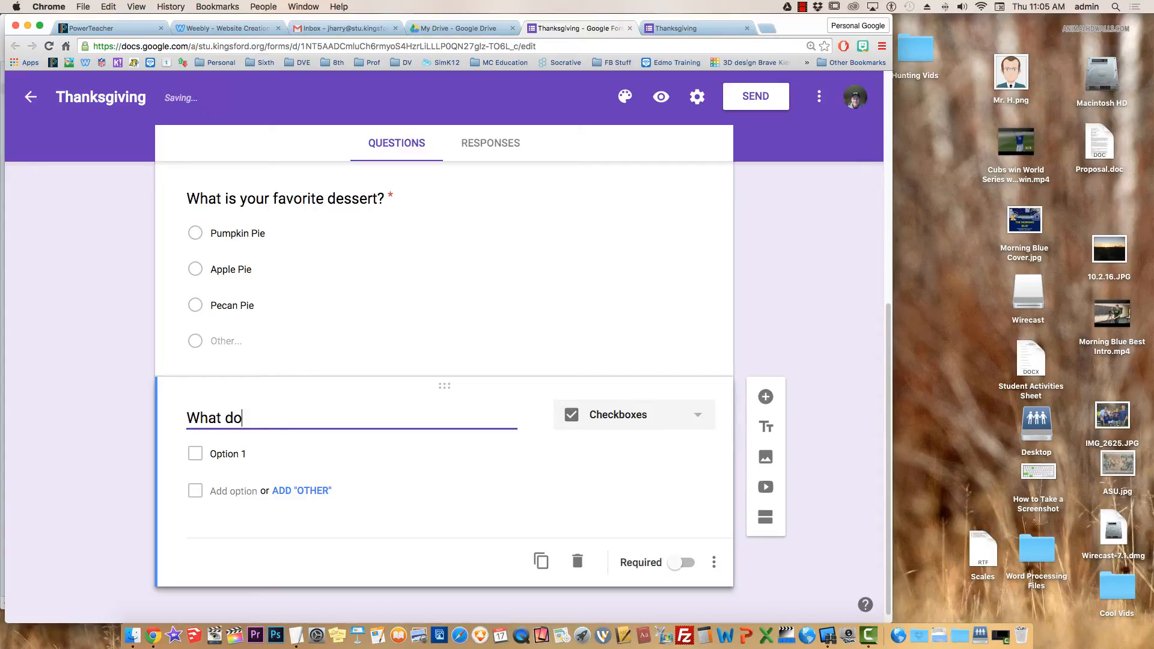
pyautogui.write(' you like to put on your turkey?')
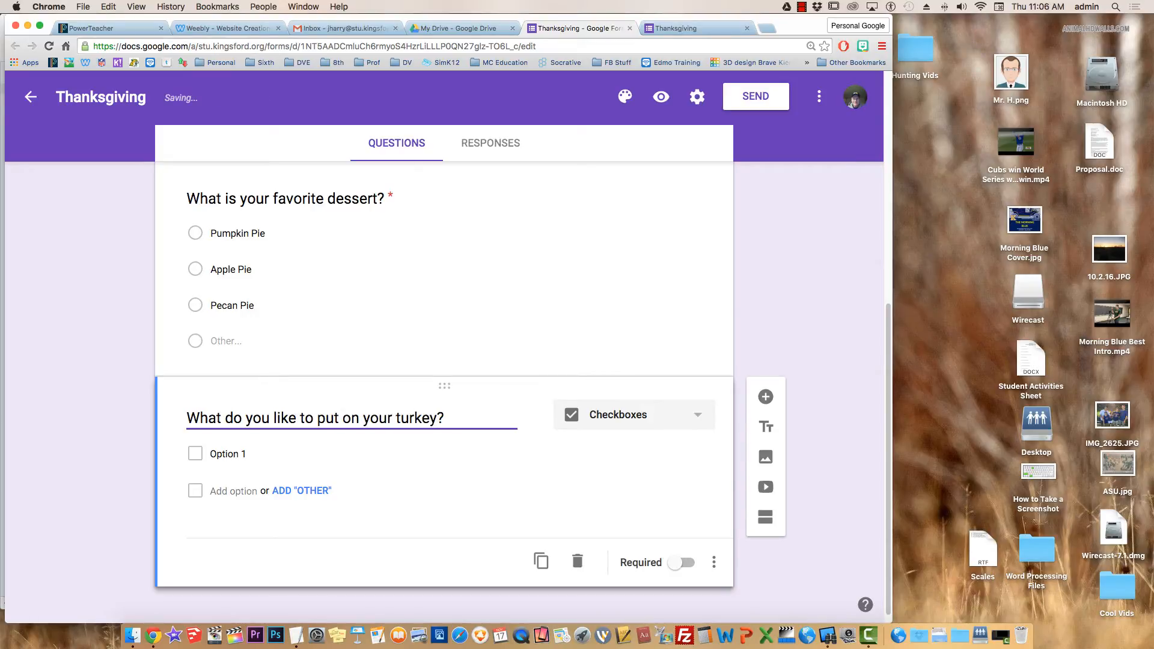
# Step: Give the turkey topping question the options Salt, Pepper, Gravy and Cranberries, plus an Other option
pyautogui.click(219, 455)
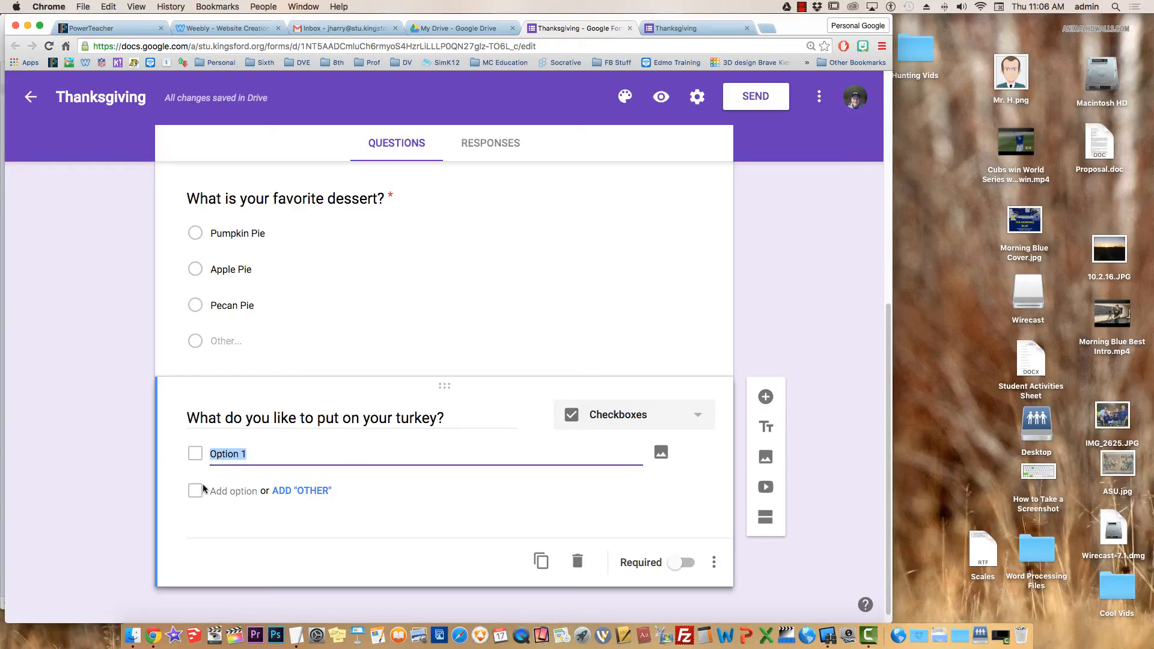
pyautogui.write('Salt')
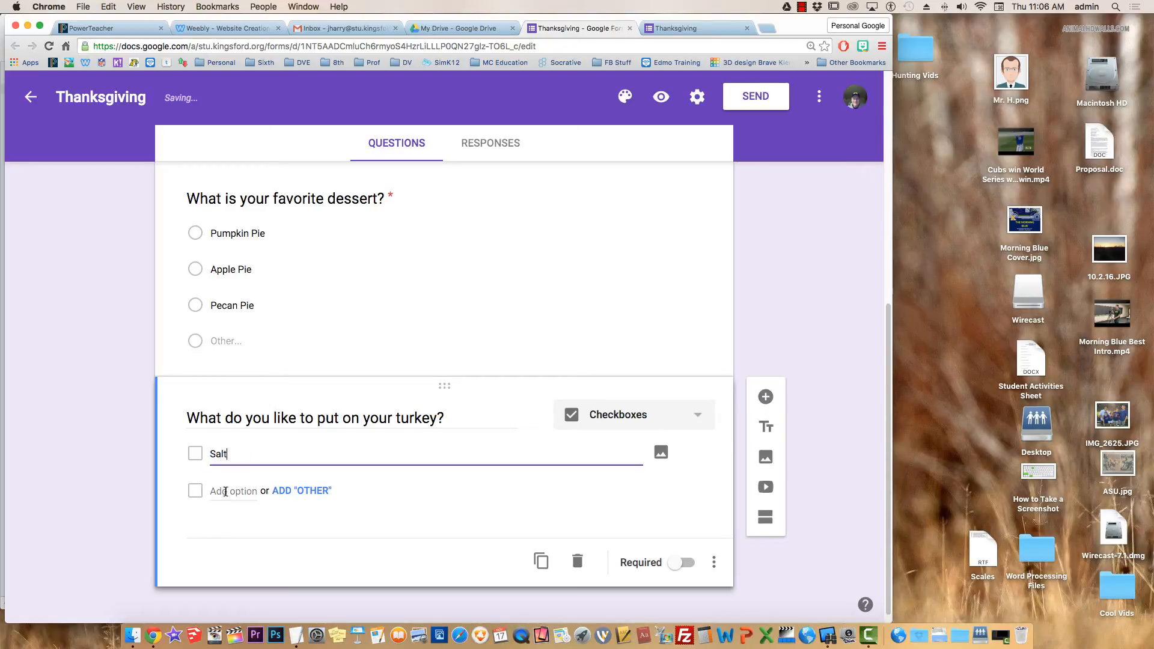
pyautogui.click(226, 492)
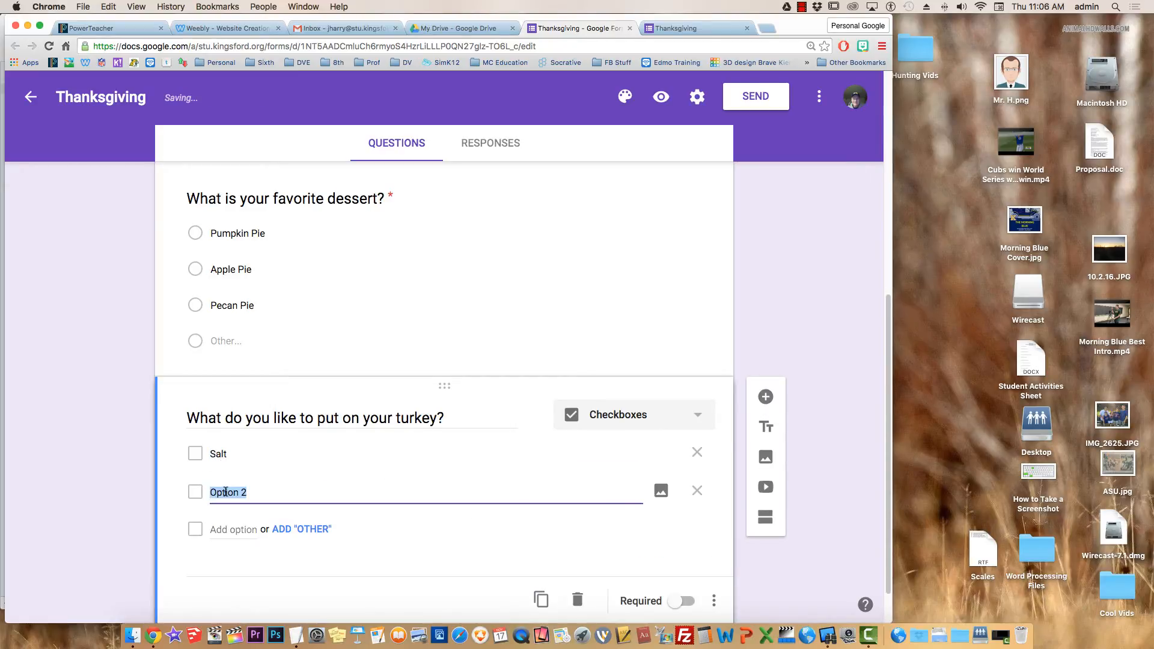
pyautogui.write('Pepper')
pyautogui.click(227, 529)
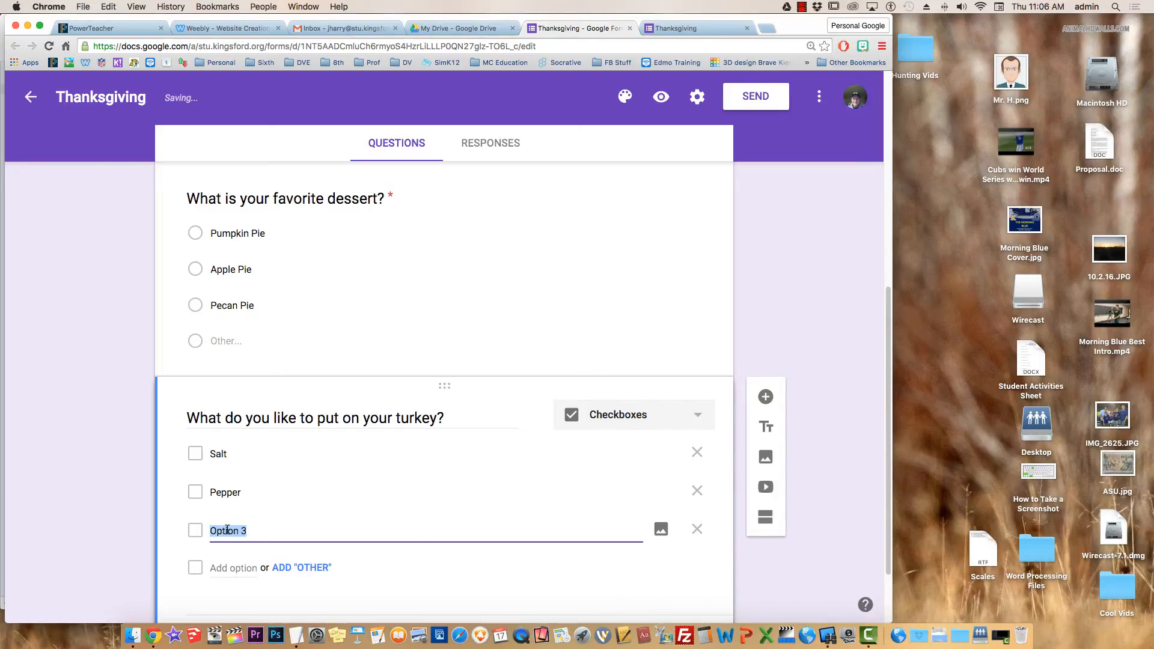
pyautogui.write('Gravy')
pyautogui.scroll(-1, 130, 556)
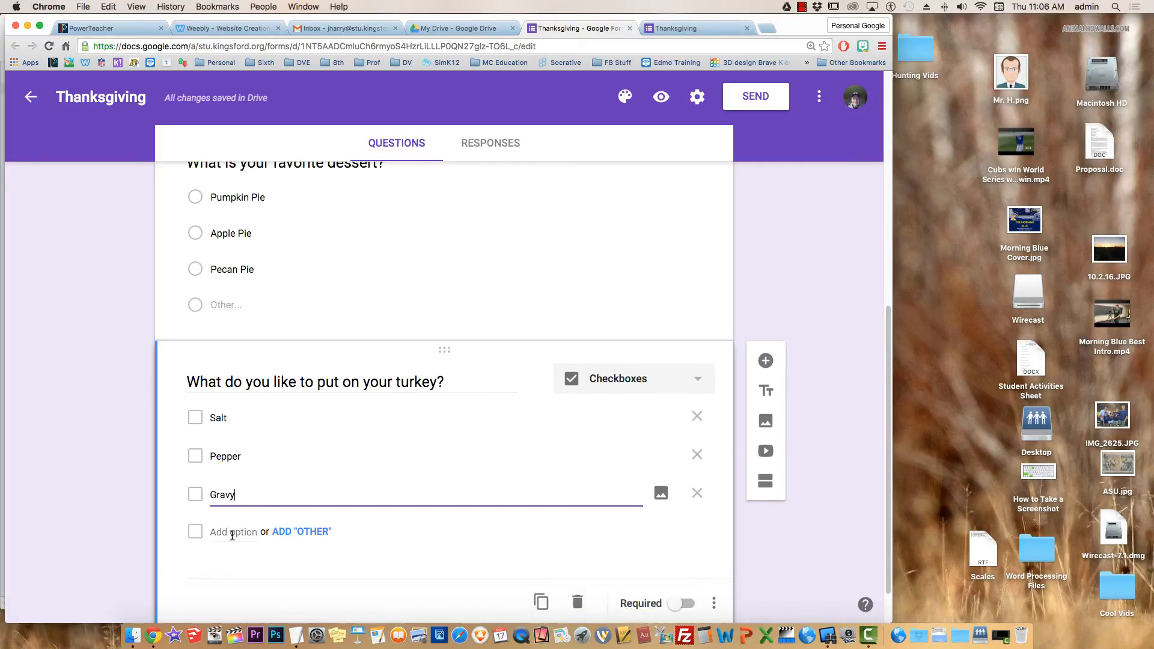
pyautogui.click(232, 533)
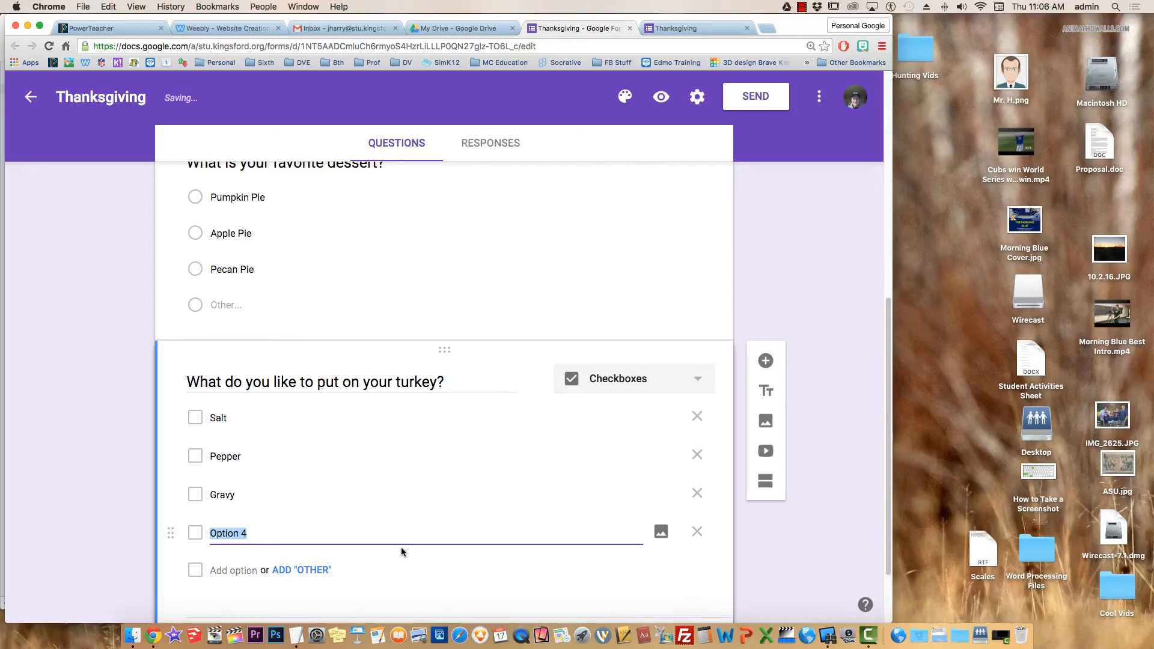
pyautogui.write('Crab')
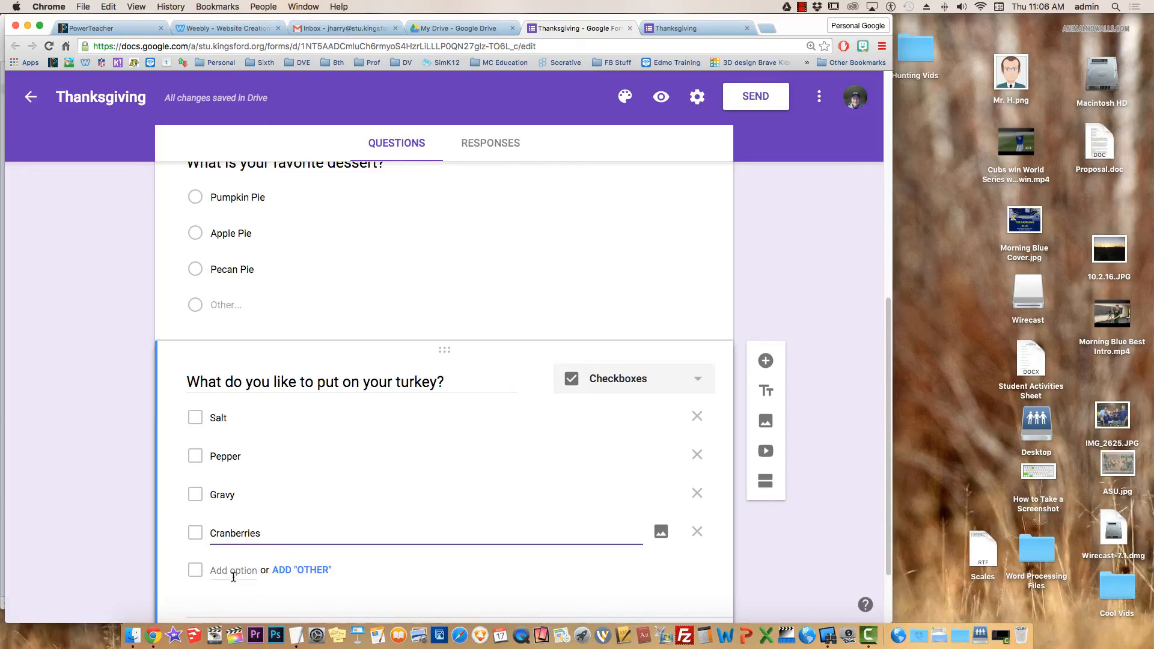
pyautogui.click(309, 571)
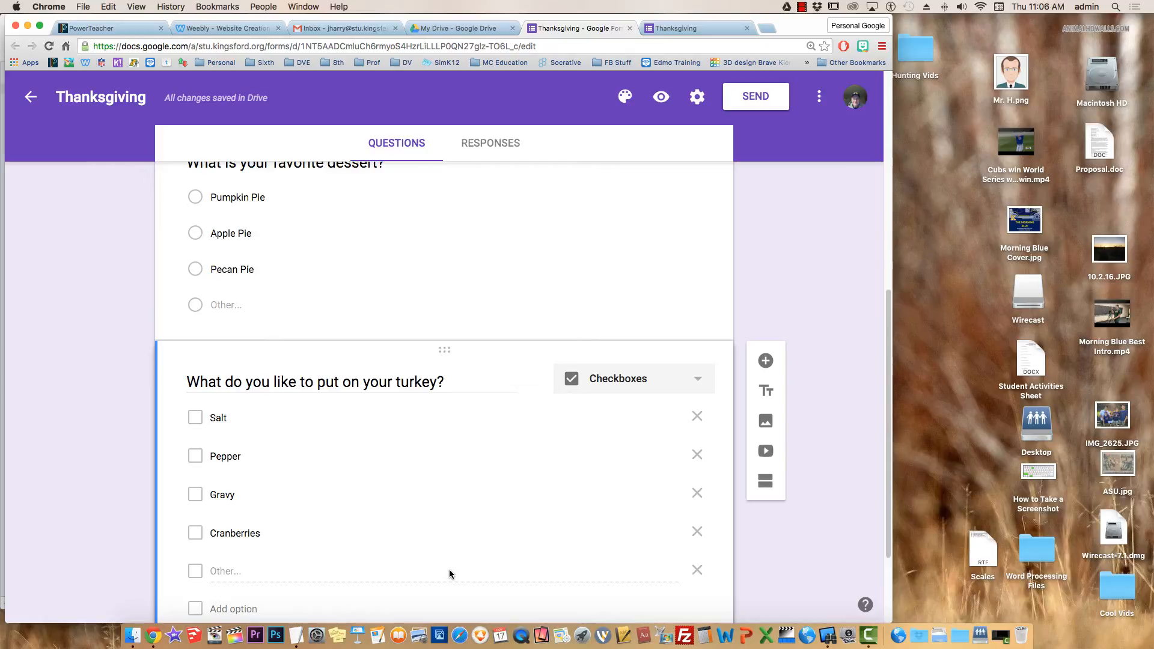
# Step: Reload the form preview, discarding its pending answers, and check the Name field and the turkey meat dropdown
pyautogui.click(676, 29)
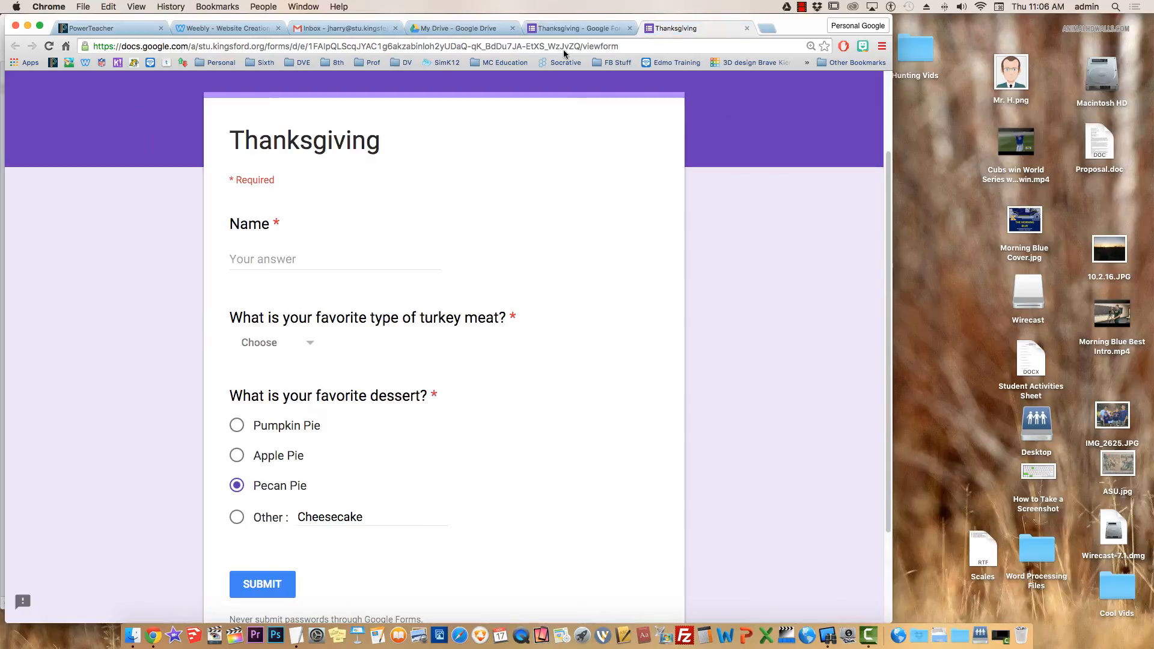
pyautogui.press('super+r')
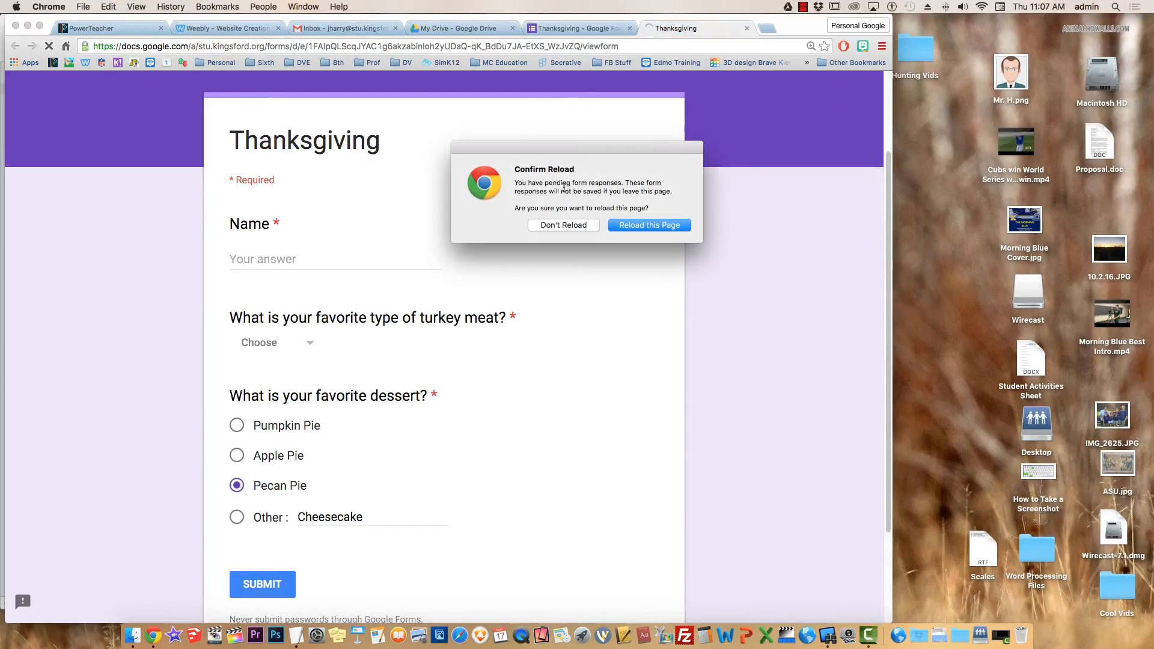
pyautogui.click(646, 225)
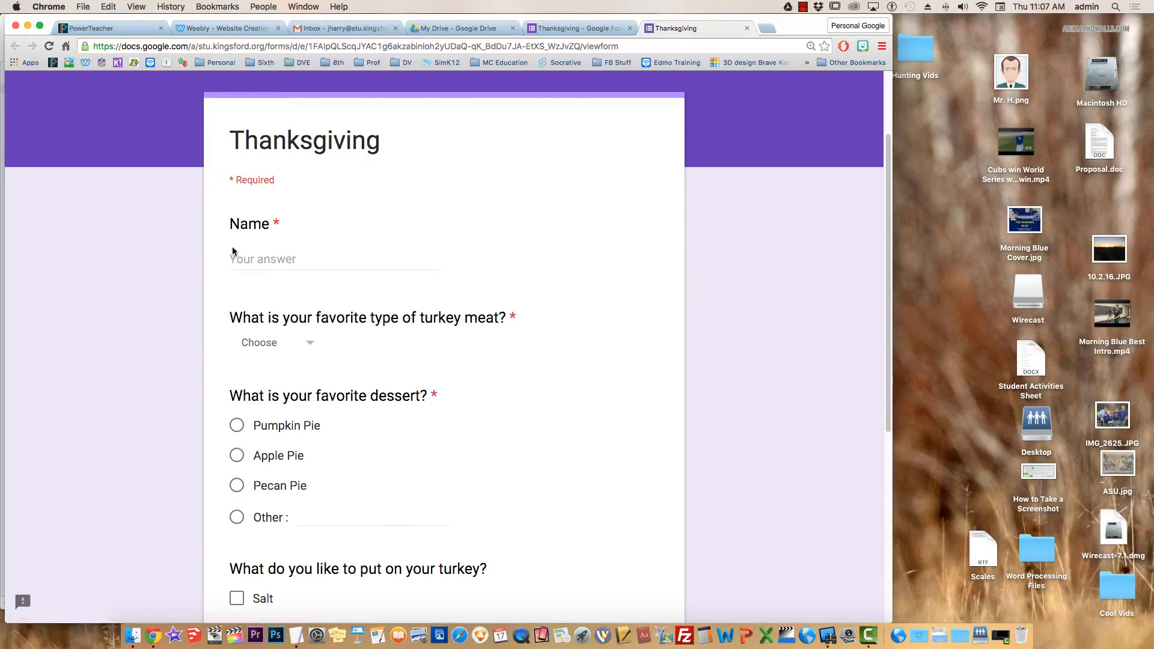
pyautogui.click(257, 259)
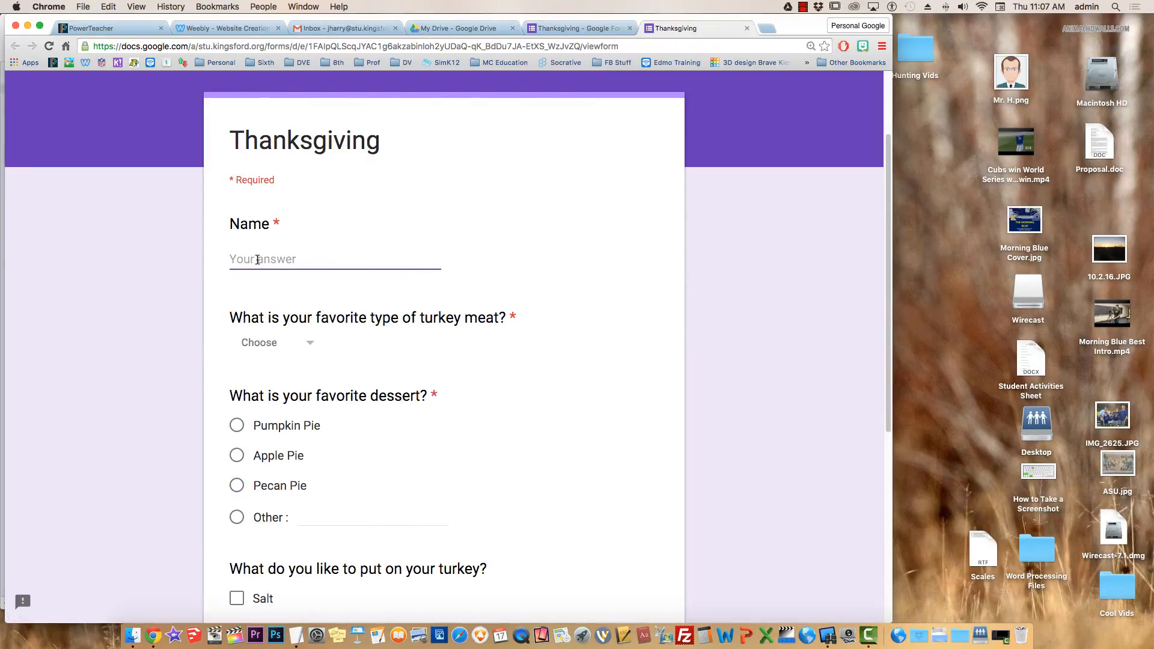
pyautogui.click(310, 342)
pyautogui.click(79, 366)
# Step: Try Pumpkin Pie, Apple Pie and Pecan Pie in turn as the dessert answer in the preview
pyautogui.click(237, 425)
pyautogui.click(234, 458)
pyautogui.click(237, 485)
# Step: Test multiple selections in the turkey topping question by ticking Salt, Pepper, Gravy and Other
pyautogui.scroll(-2, 128, 424)
pyautogui.scroll(-4, 128, 429)
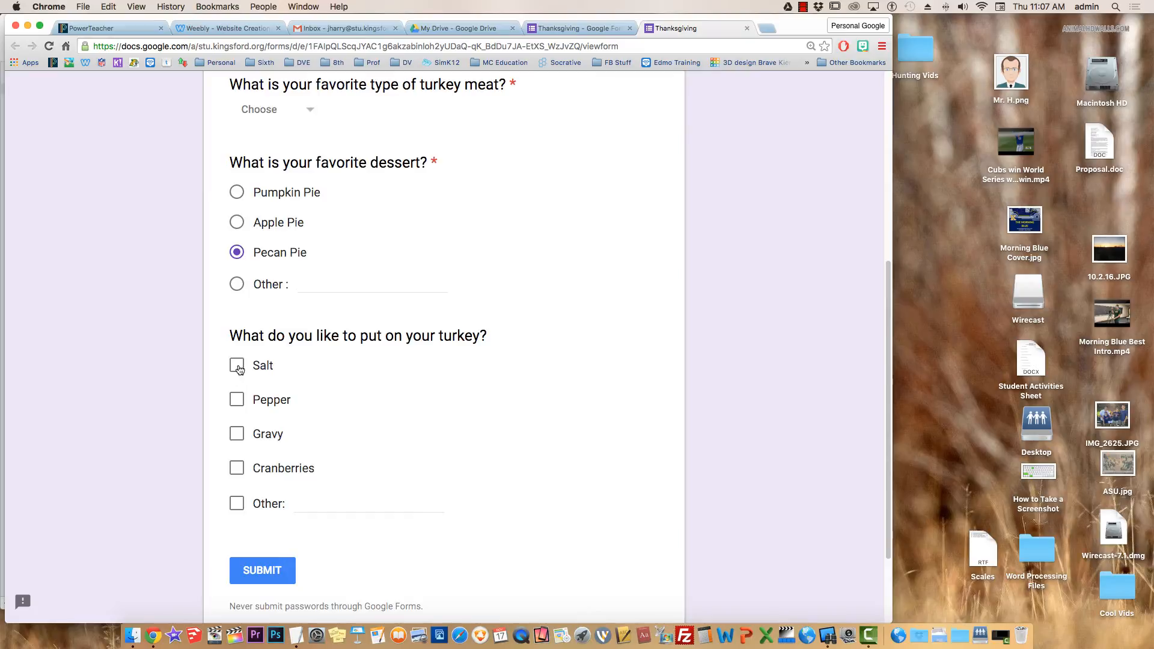
pyautogui.click(239, 369)
pyautogui.click(237, 400)
pyautogui.click(237, 433)
pyautogui.click(329, 508)
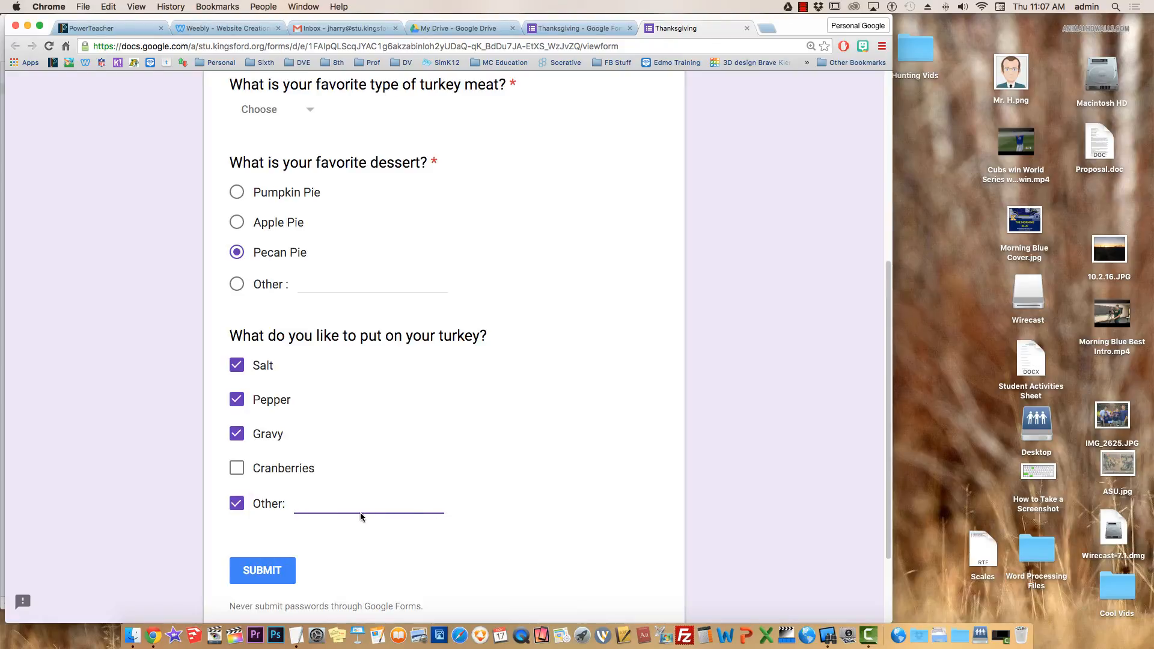
# Step: Clear the Other, Gravy, Pepper and Salt checkboxes of the turkey topping question in the preview
pyautogui.click(236, 503)
pyautogui.click(237, 433)
pyautogui.click(237, 399)
pyautogui.click(234, 372)
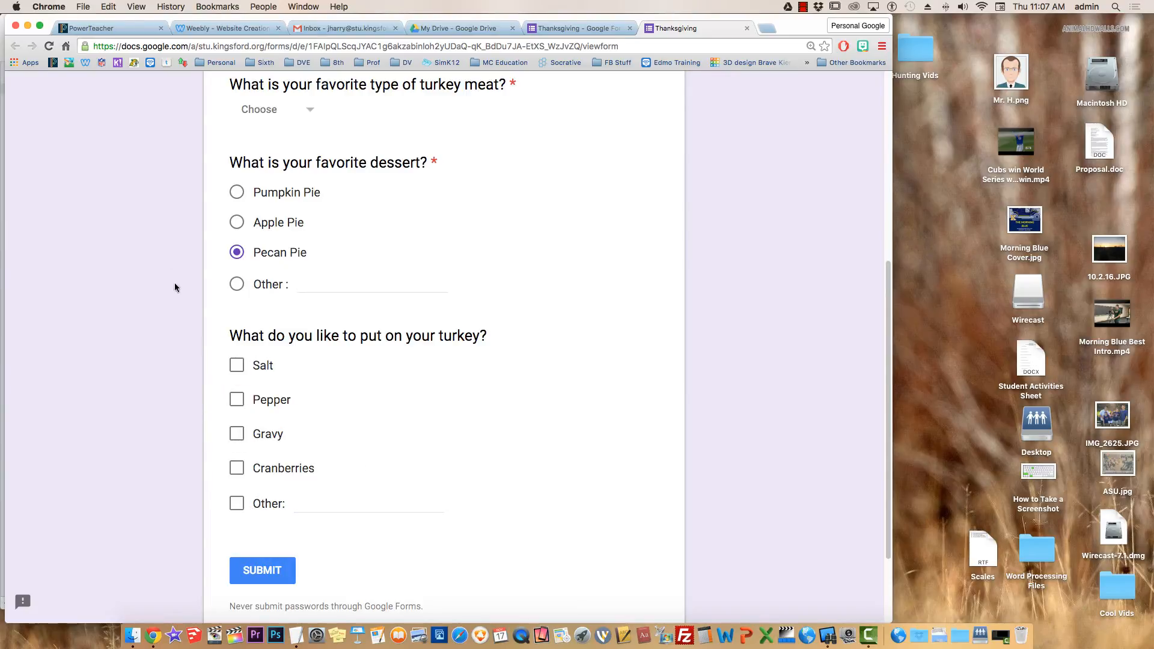
pyautogui.scroll(5, 100, 262)
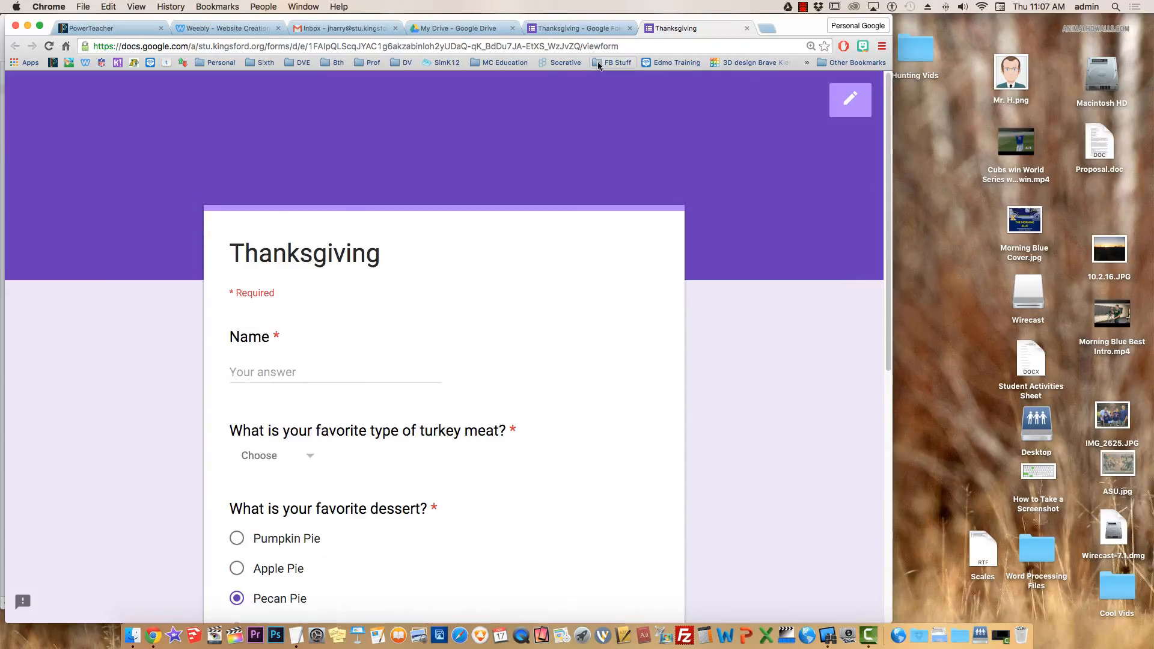
# Step: Return to the form editor and set the form's theme color to brown
pyautogui.click(571, 30)
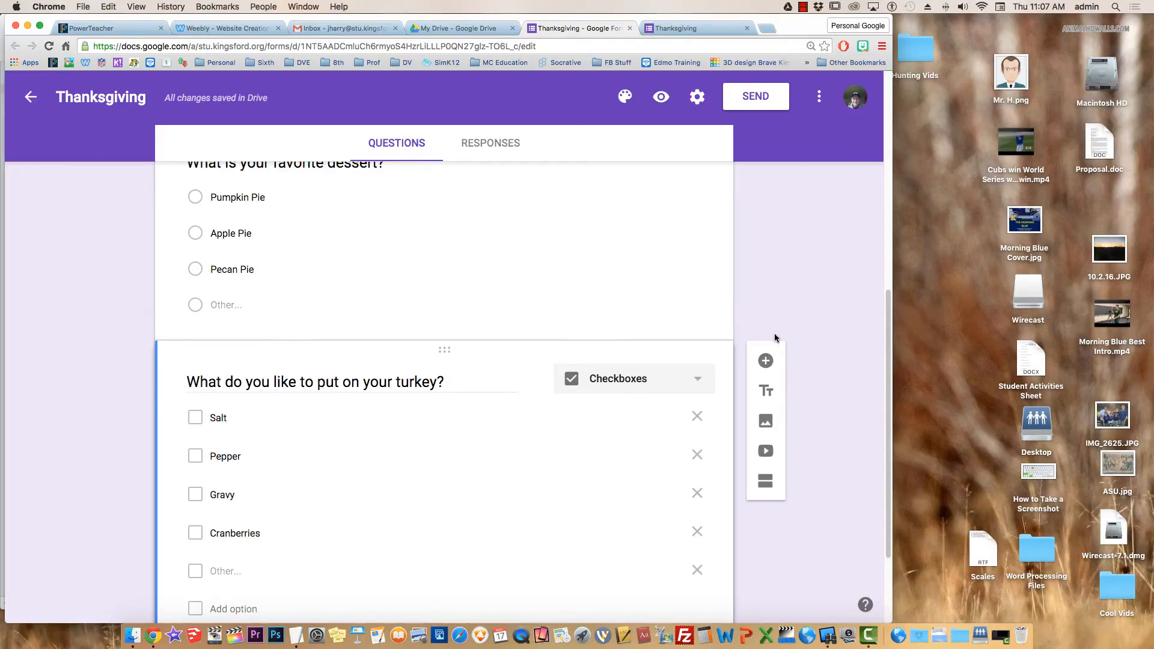
pyautogui.scroll(10, 781, 325)
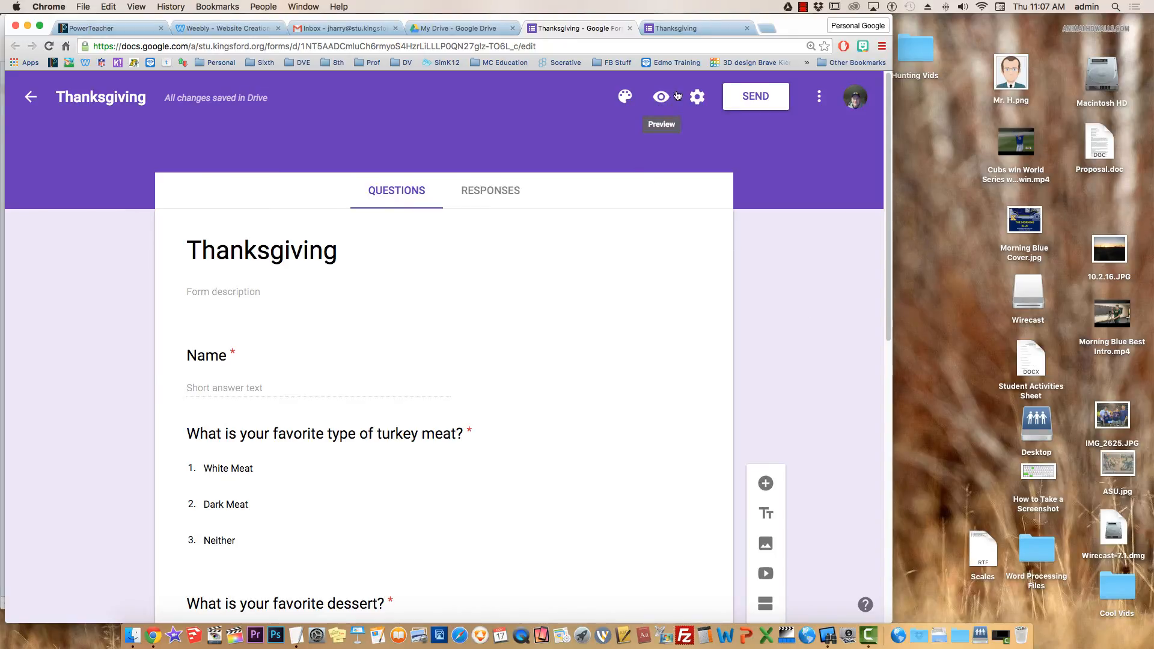
pyautogui.click(624, 98)
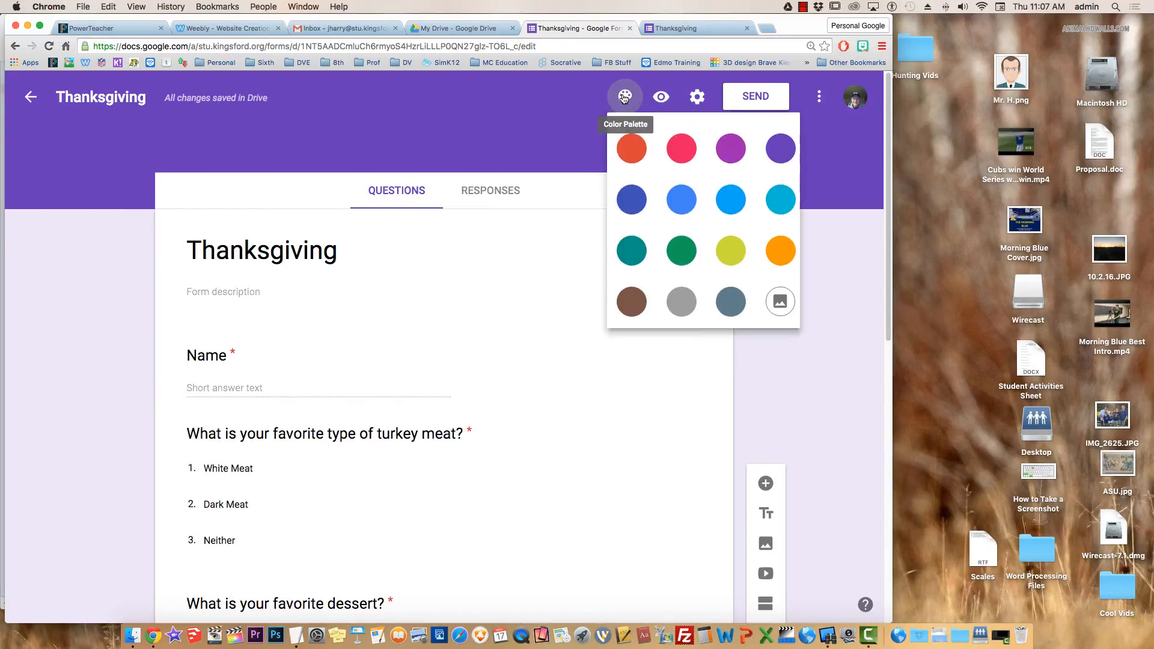
pyautogui.click(640, 303)
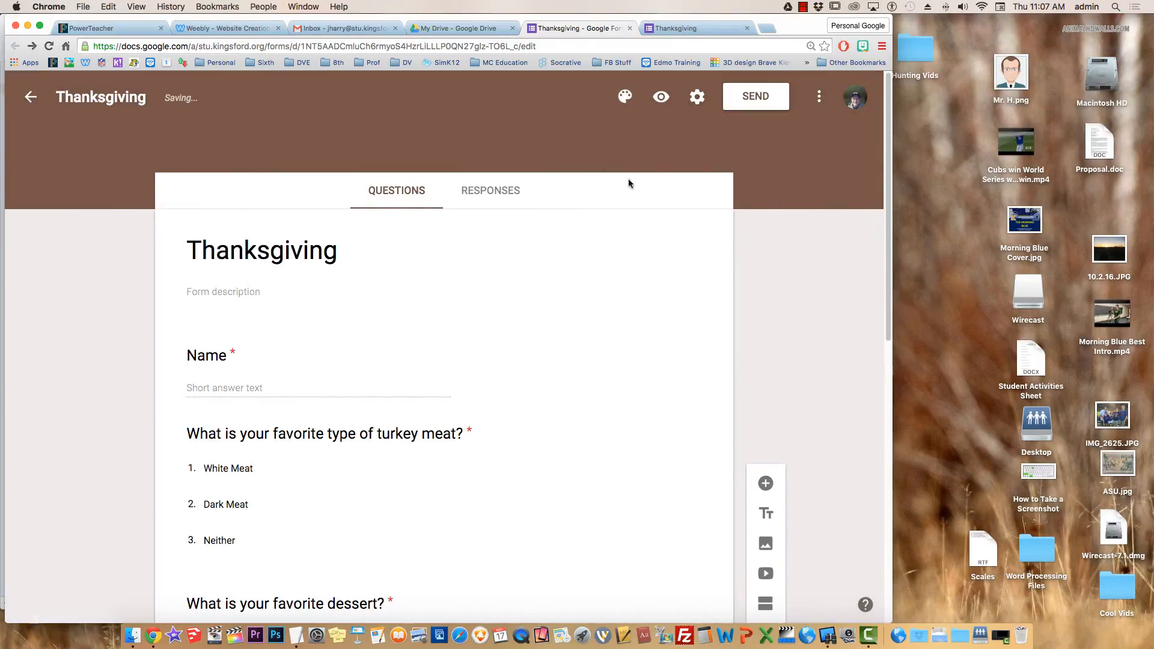
# Step: Open the form's header image themes and browse the Food and dining, Upload photos, Your albums, Other and Travel categories
pyautogui.click(624, 97)
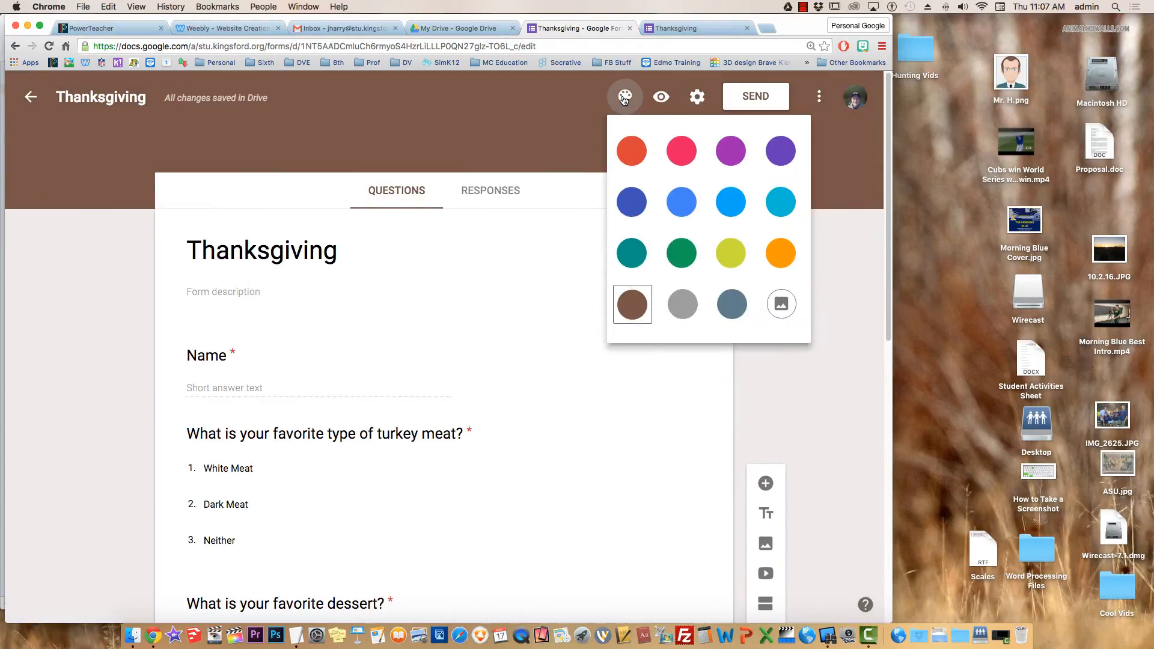
pyautogui.click(782, 306)
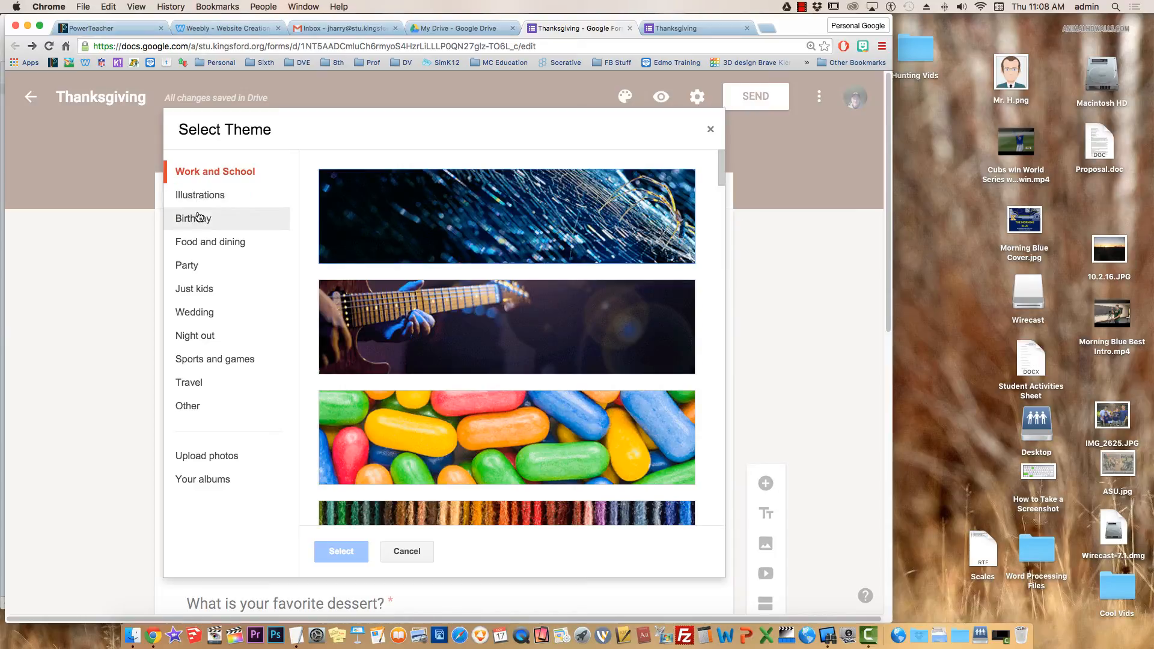
pyautogui.click(210, 241)
pyautogui.scroll(-2, 470, 256)
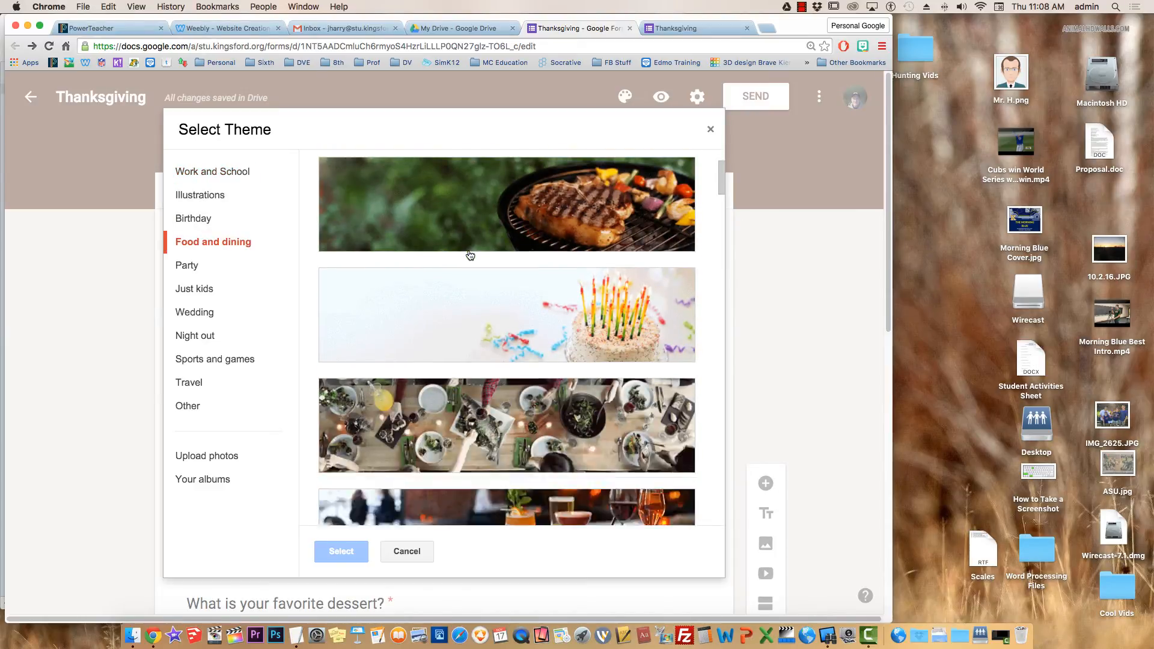
pyautogui.scroll(-5, 470, 255)
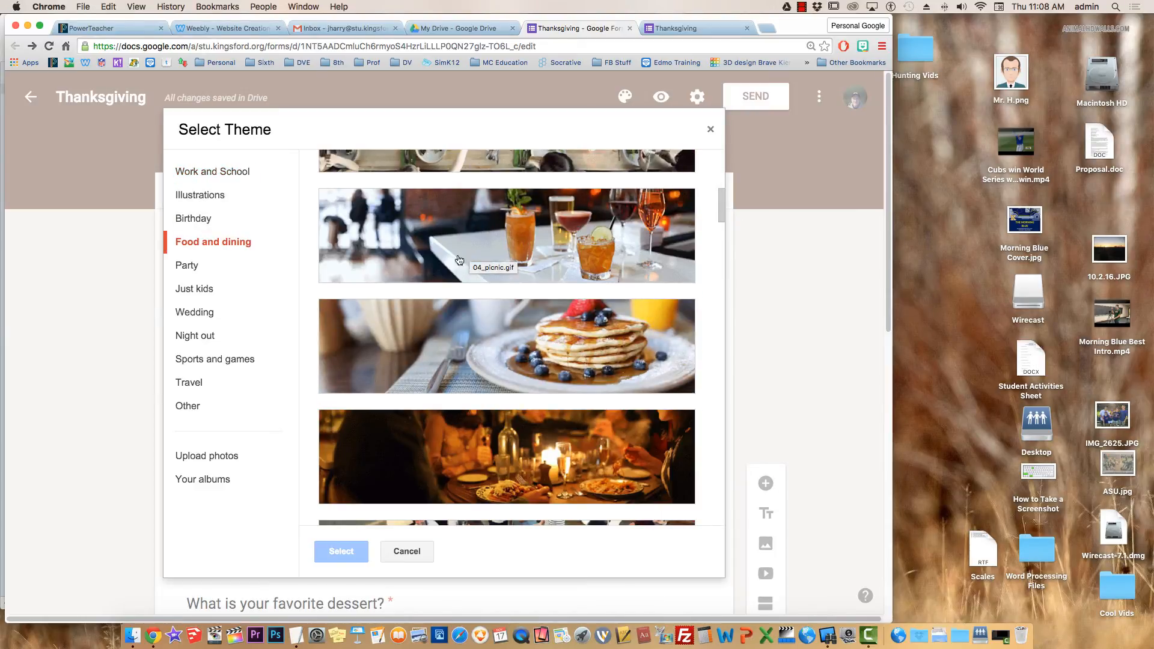
pyautogui.click(225, 463)
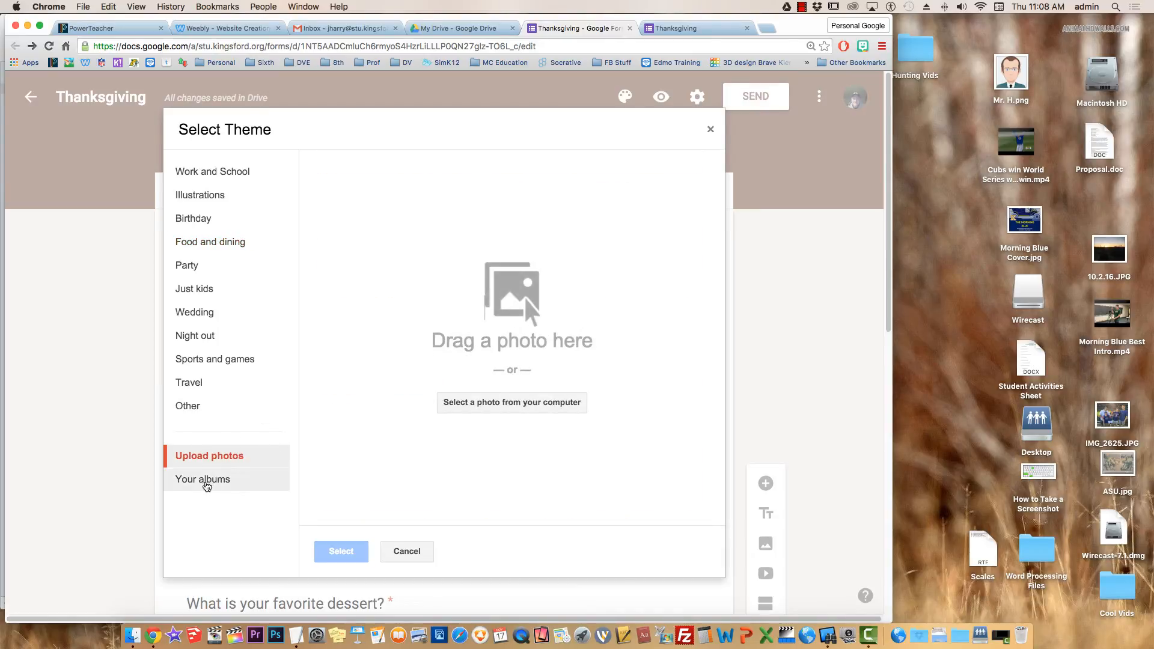
pyautogui.click(207, 481)
pyautogui.click(204, 406)
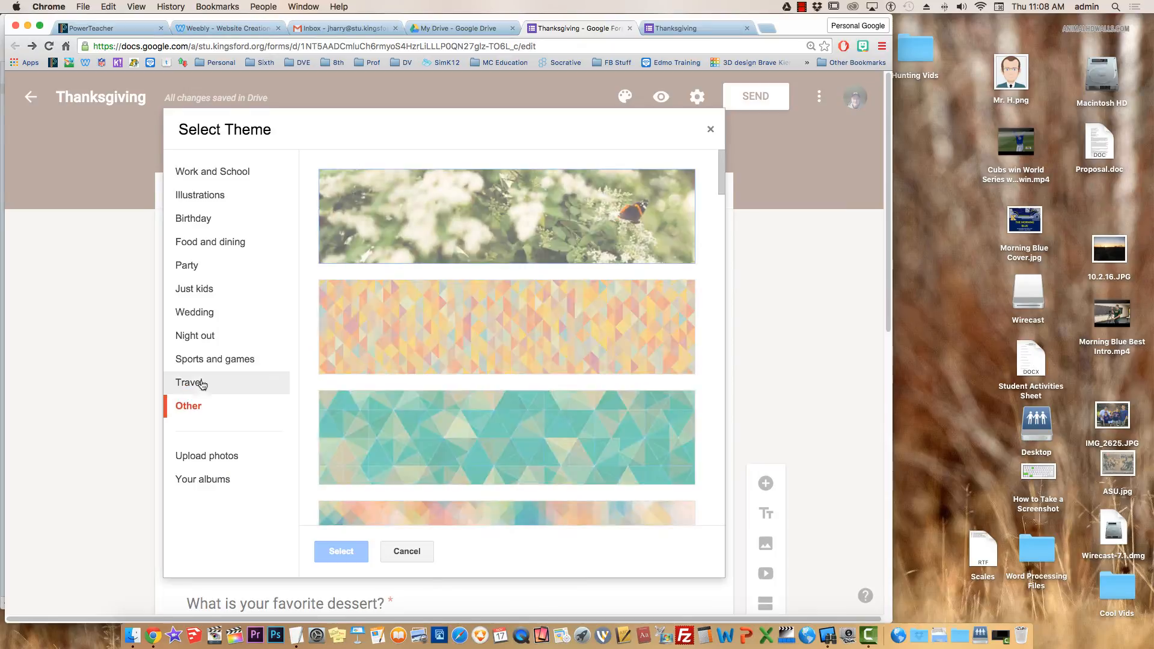
pyautogui.click(202, 383)
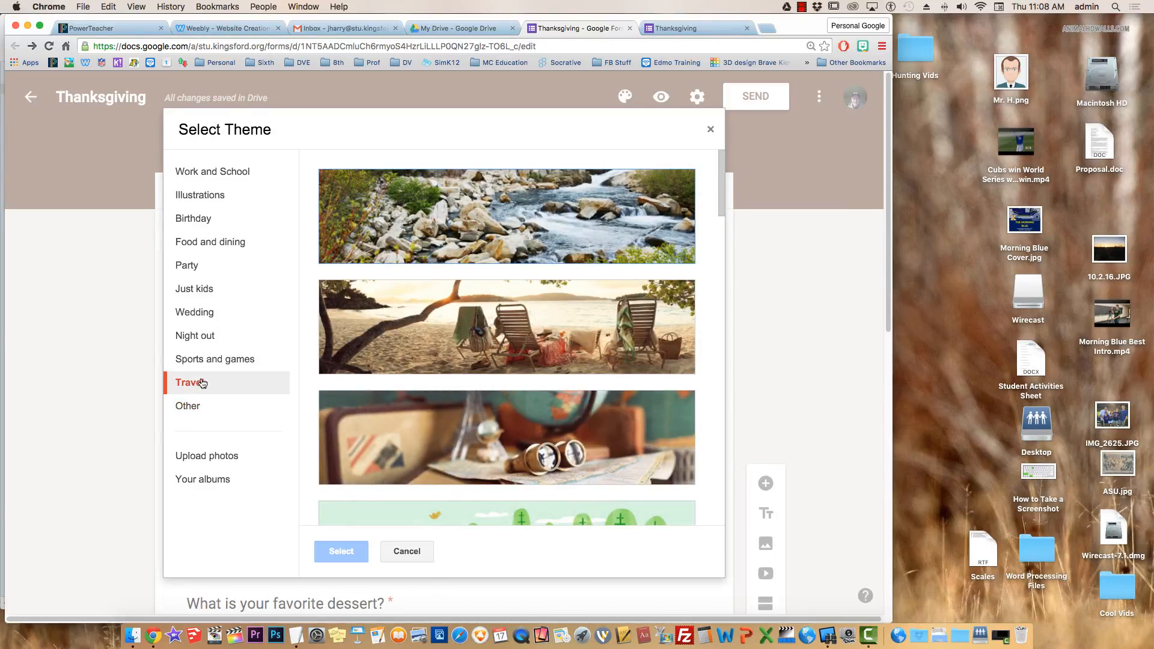
# Step: Apply the Food and dining header image showing a kitchen counter with tomatoes and a cooking pot as the form's theme
pyautogui.click(199, 250)
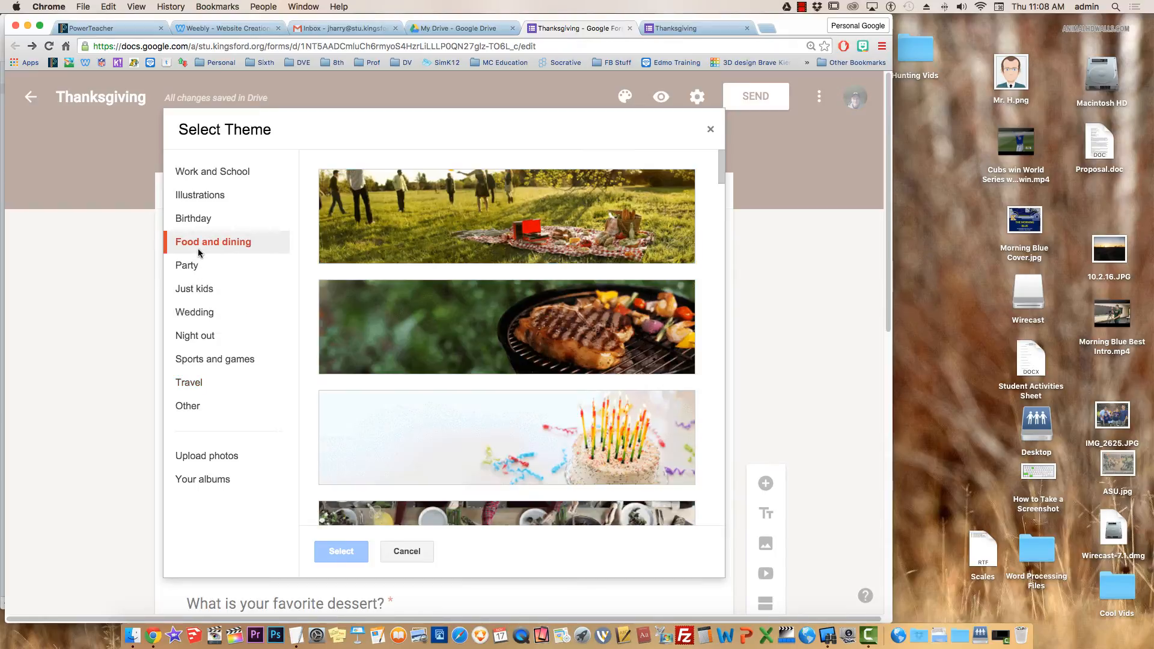
pyautogui.scroll(-7, 458, 325)
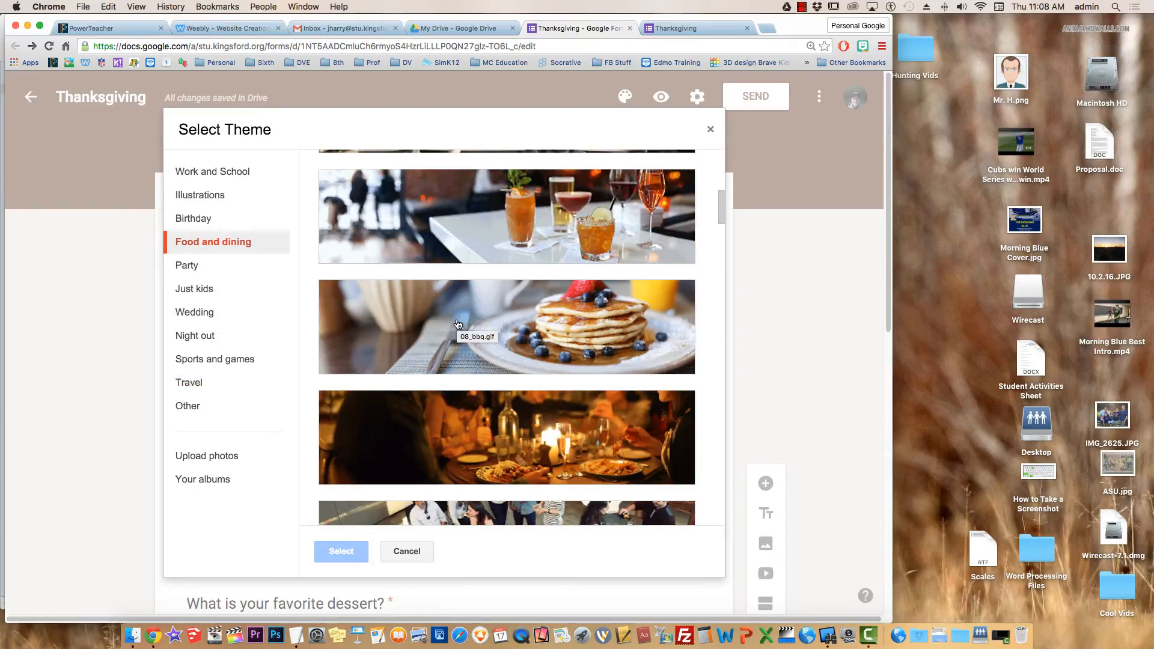
pyautogui.scroll(-5, 458, 324)
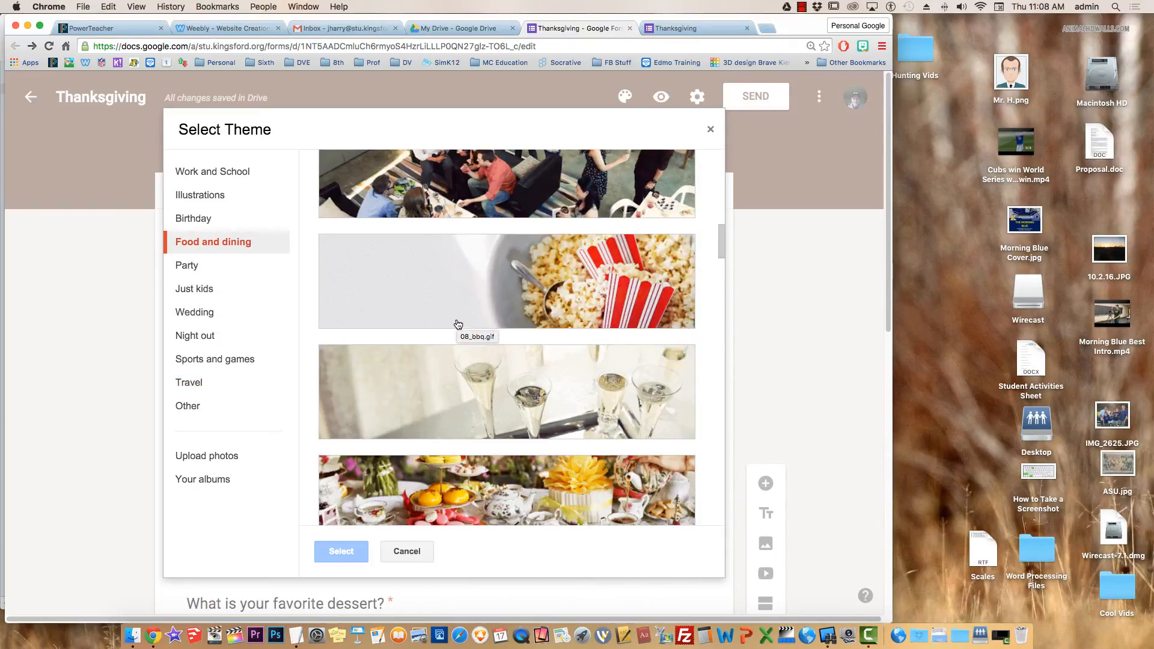
pyautogui.scroll(-4, 458, 324)
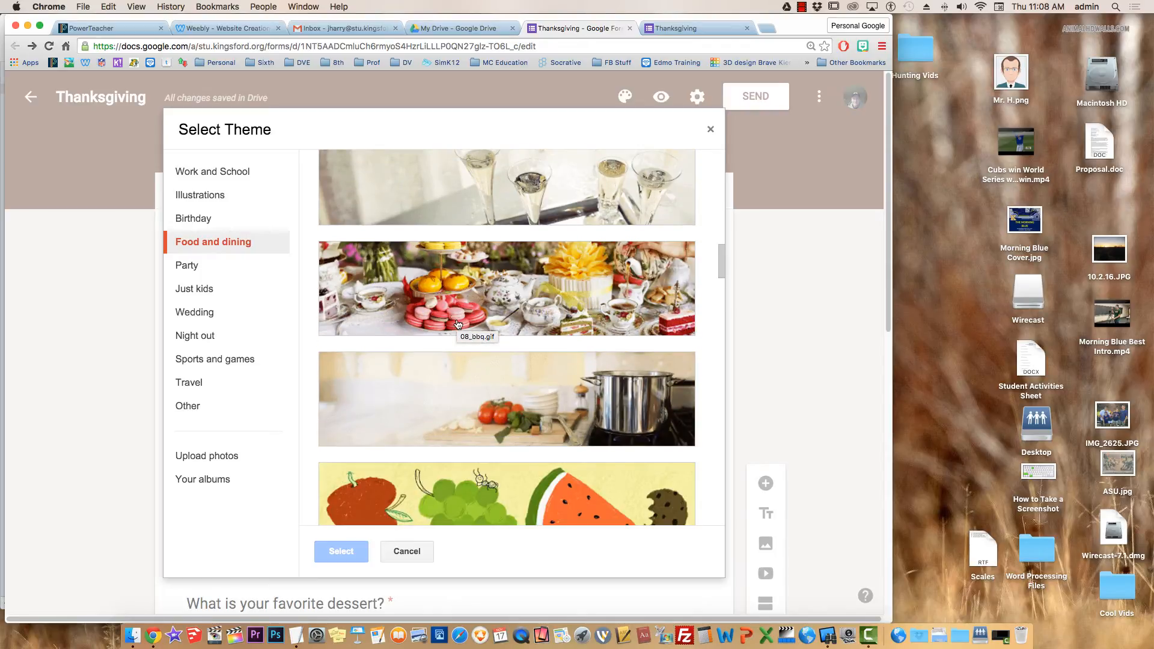
pyautogui.scroll(-3, 445, 321)
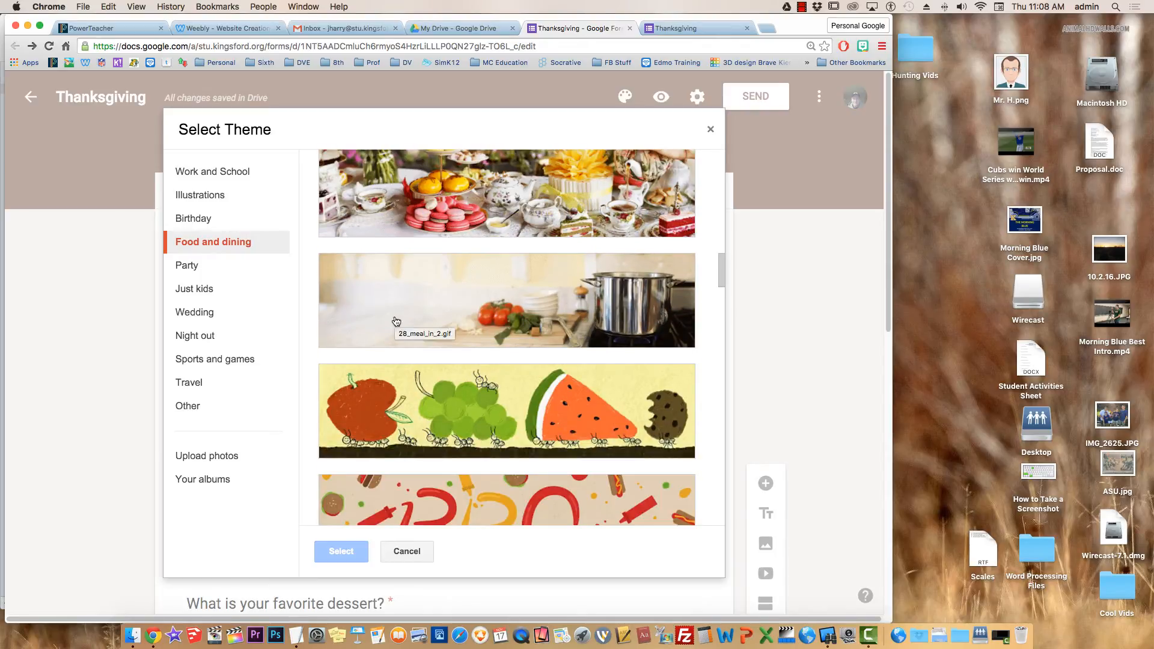
pyautogui.click(396, 321)
pyautogui.click(347, 543)
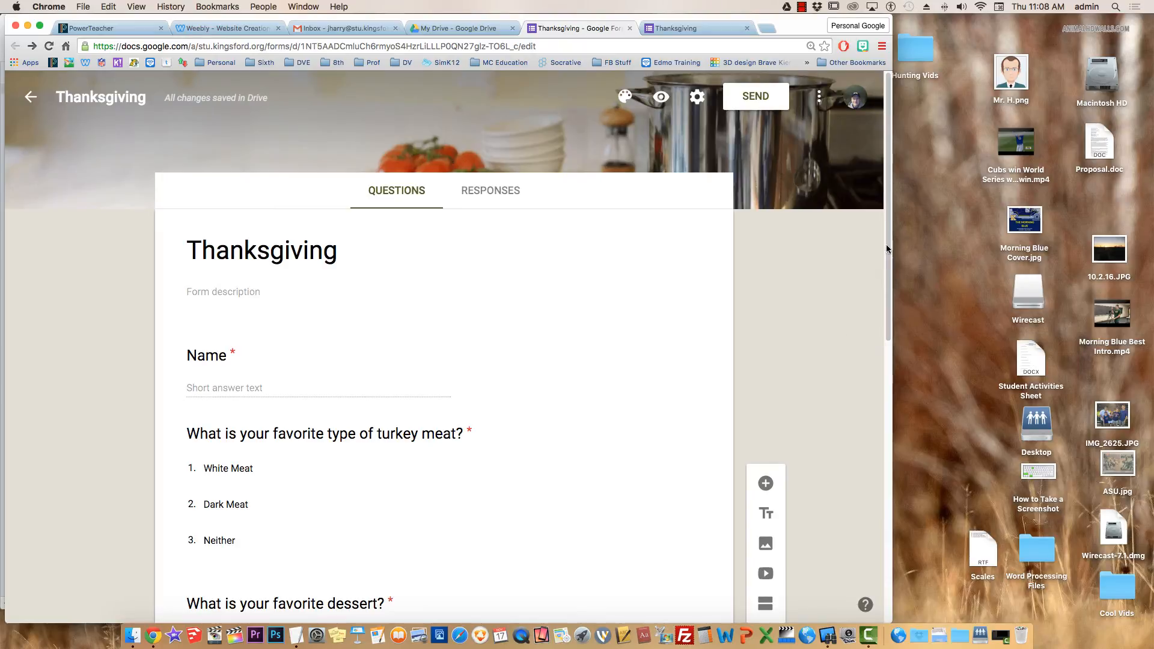
# Step: Make the "What do you like to put on your turkey?" question required
pyautogui.scroll(-10, 886, 244)
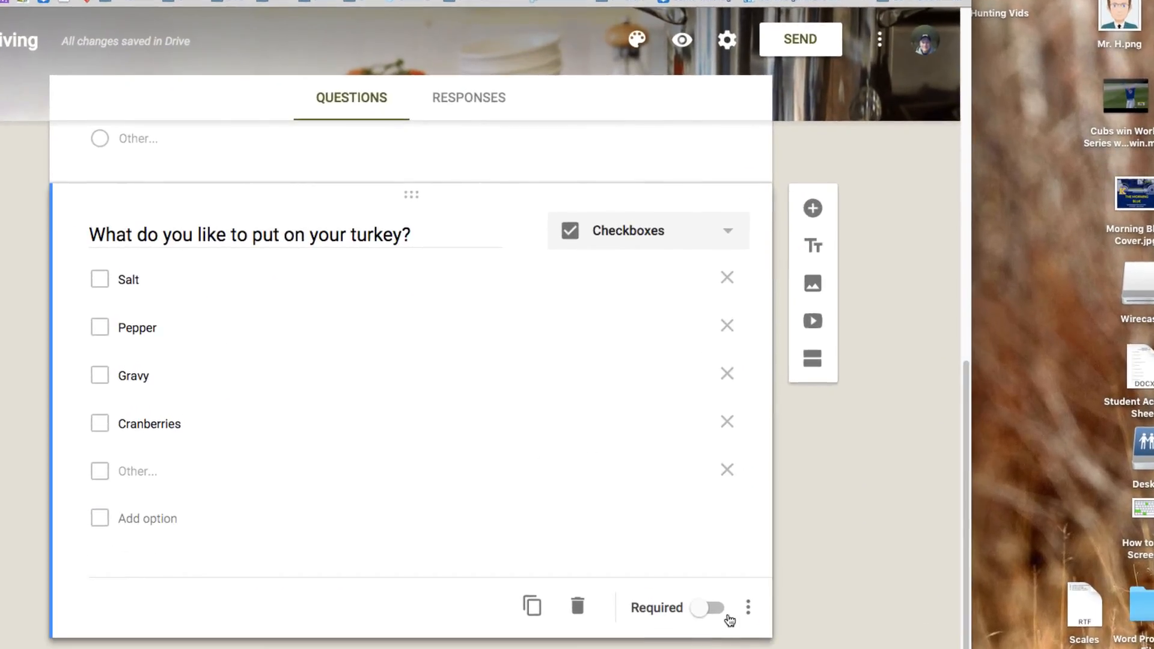
pyautogui.click(729, 618)
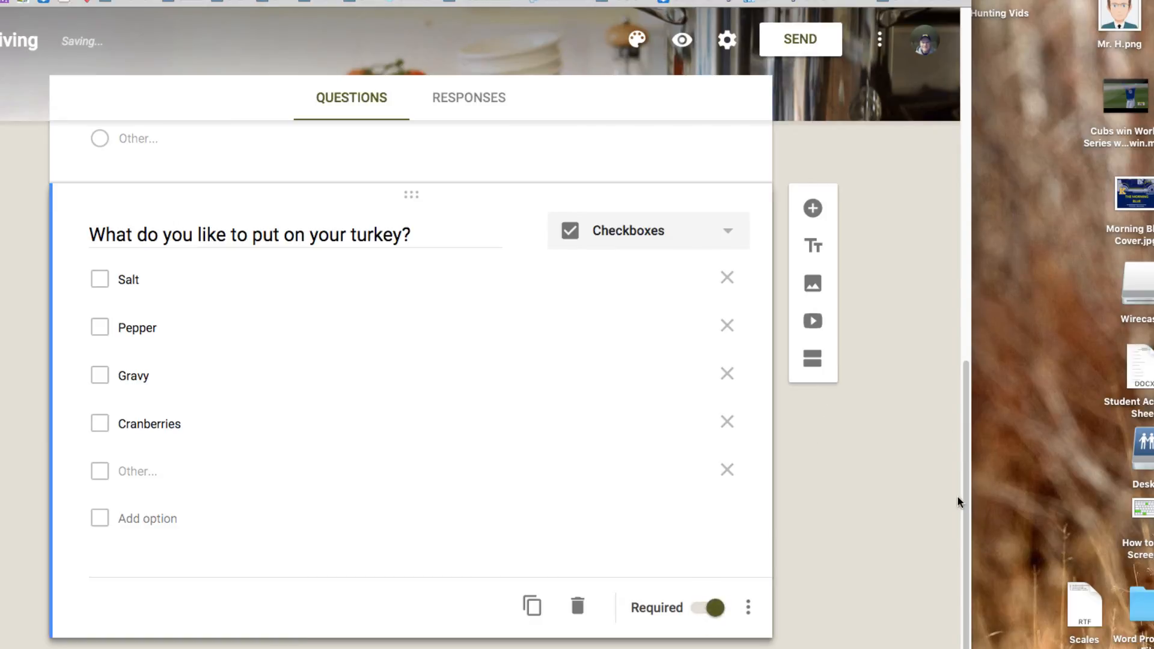
pyautogui.moveTo(964, 472); pyautogui.dragTo(936, 236)
pyautogui.scroll(10, 936, 237)
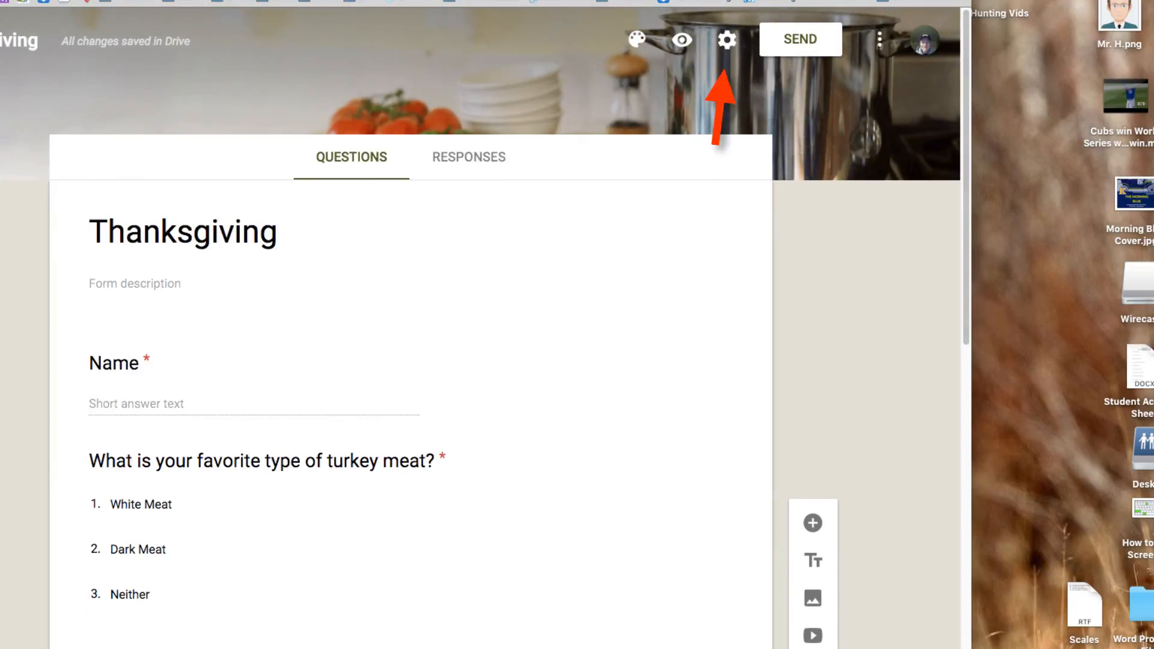
# Step: In the form's general settings, keep the restriction to Breitung Township Schools users, limit respondents to 1 response, and save
pyautogui.click(727, 40)
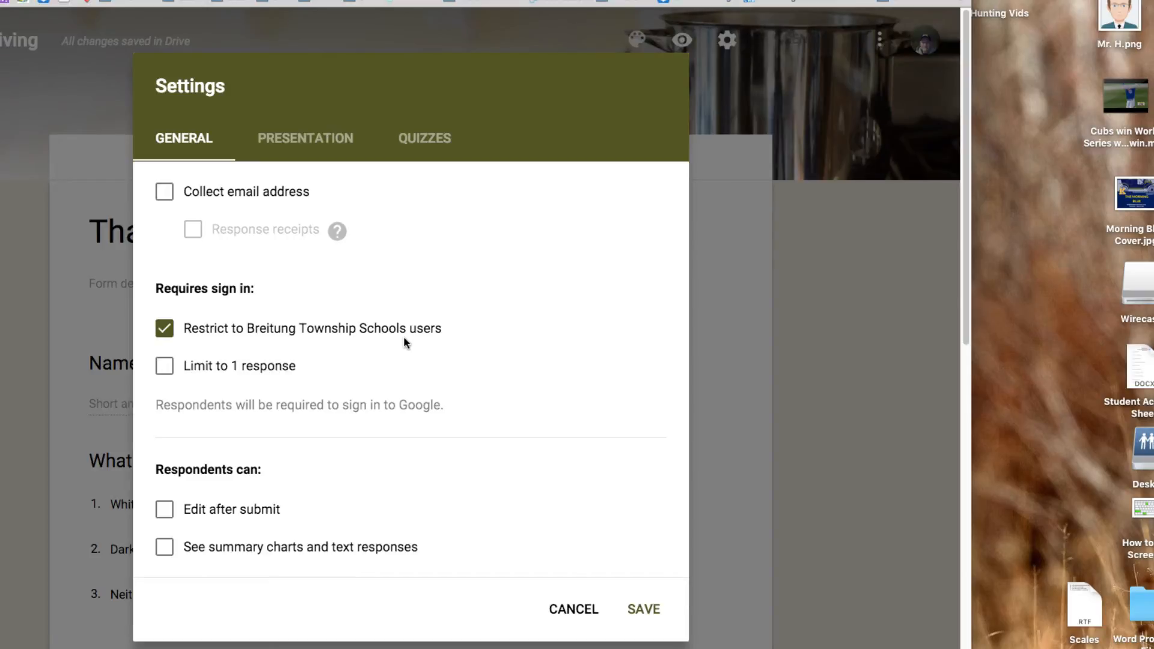
pyautogui.click(167, 338)
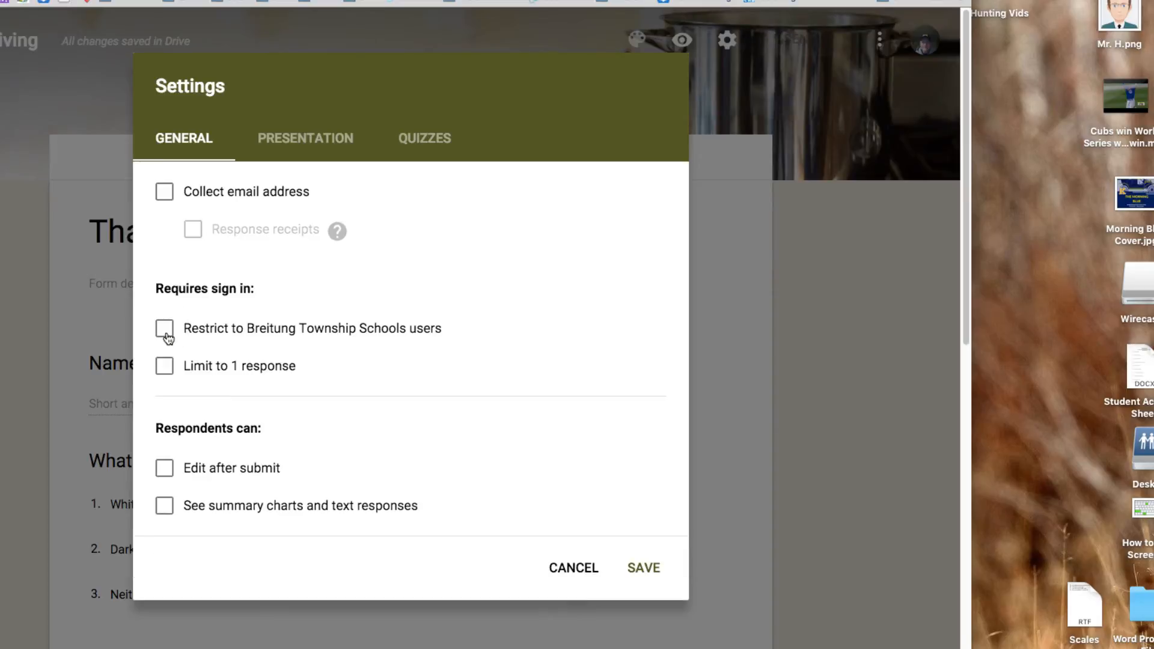
pyautogui.click(167, 338)
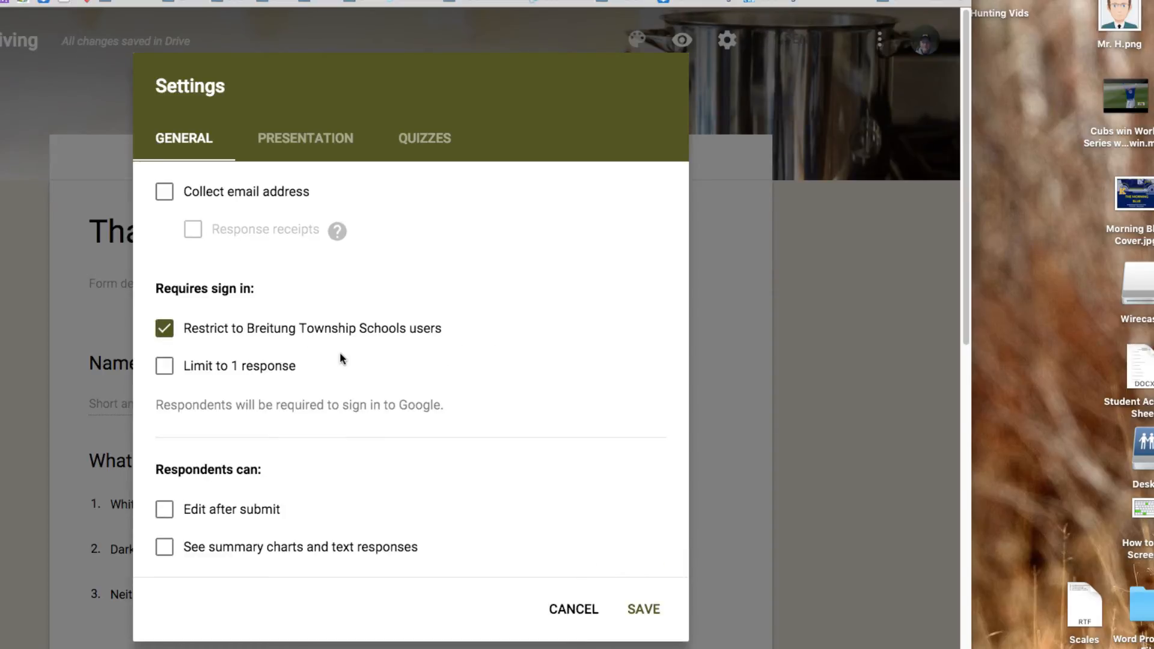
pyautogui.click(171, 368)
pyautogui.click(164, 332)
pyautogui.click(164, 333)
pyautogui.click(645, 610)
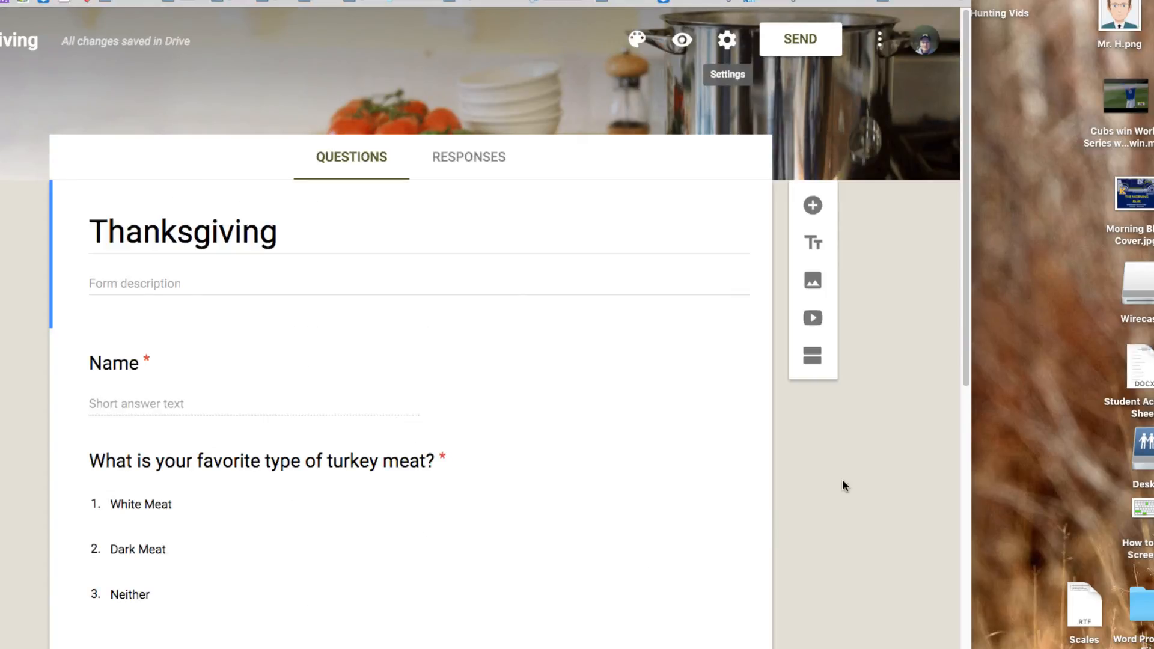
# Step: Start sending the form by email with automatic collection of respondents' Breitung Township Schools usernames enabled
pyautogui.click(803, 42)
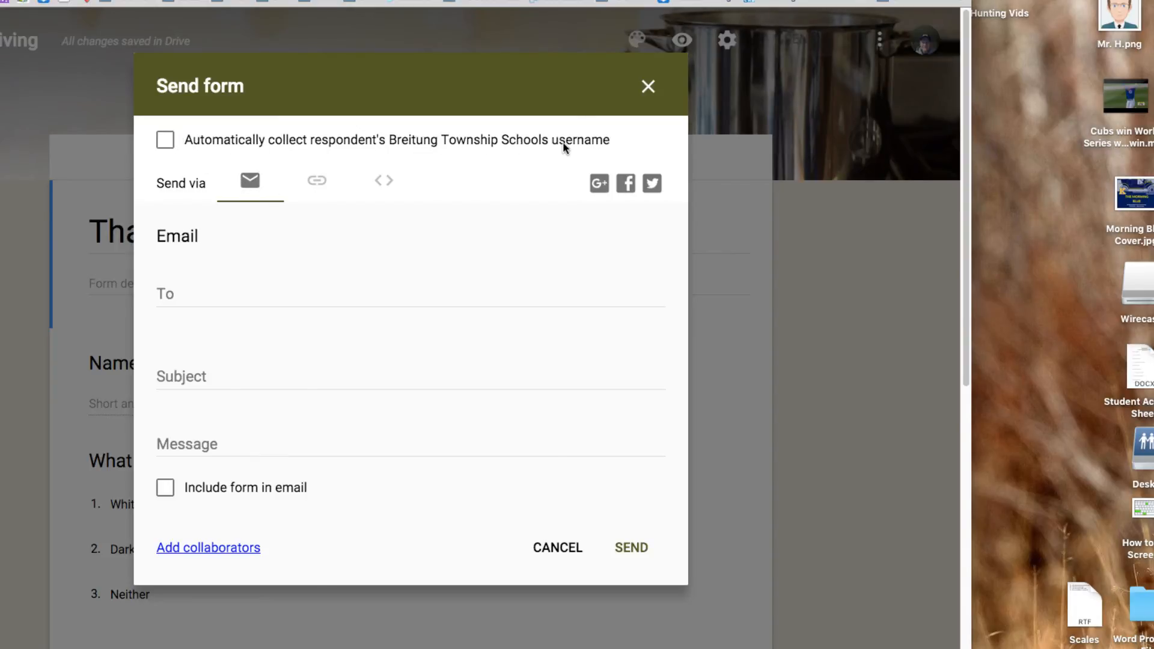
pyautogui.click(167, 148)
pyautogui.click(168, 295)
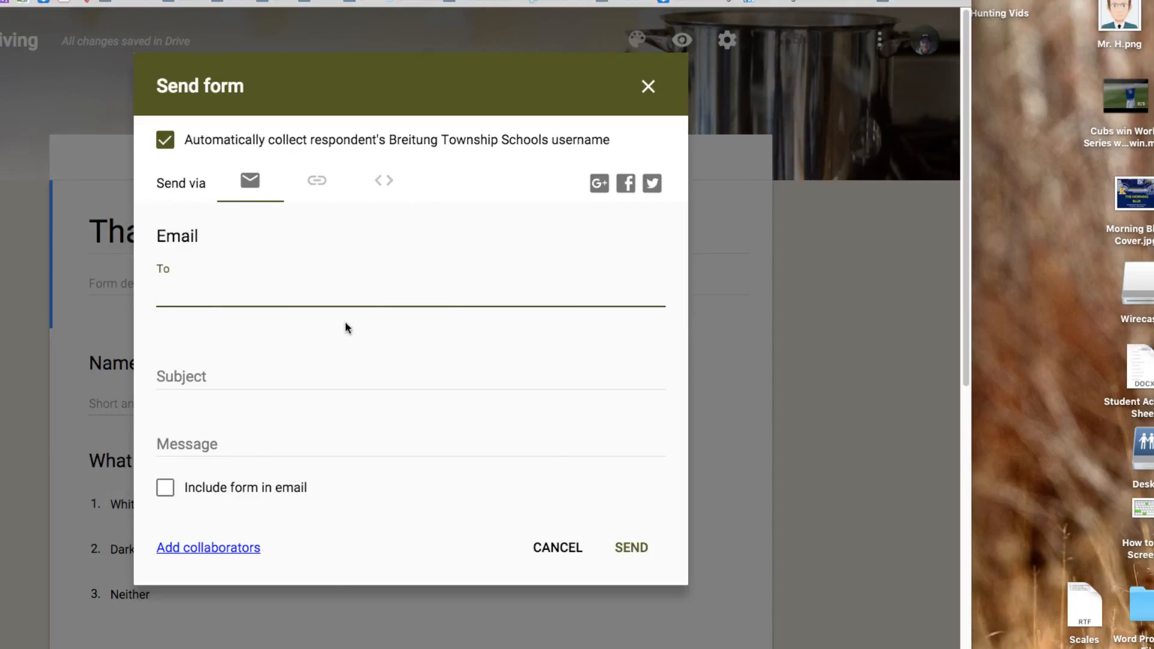
pyautogui.write('harry')
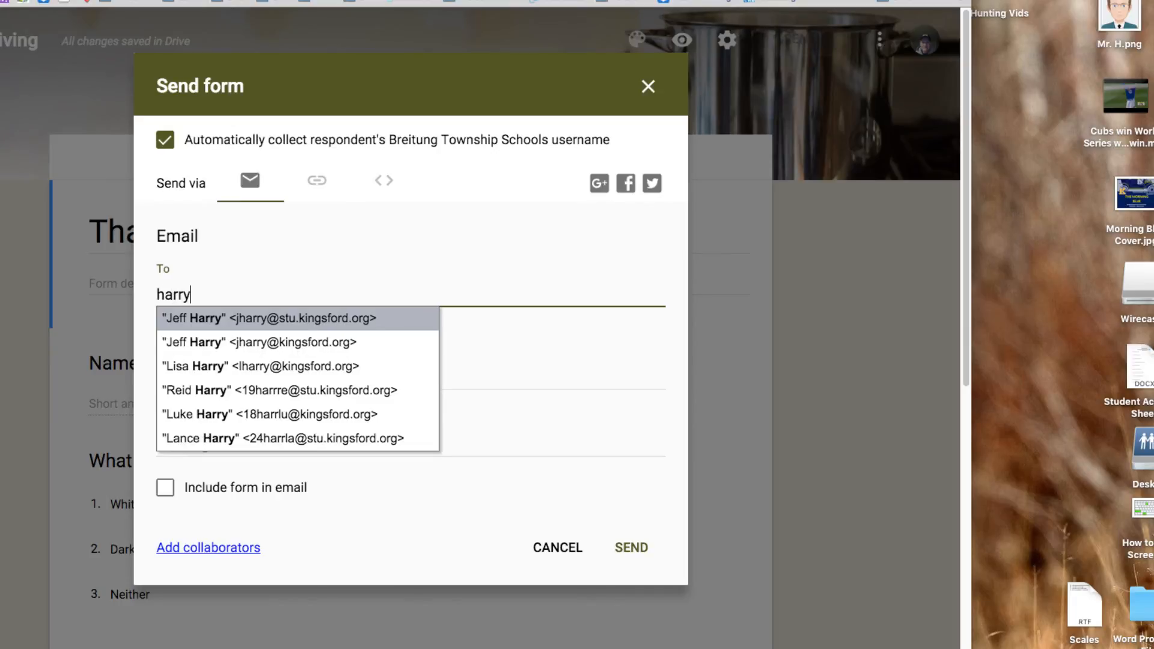
pyautogui.press('BackSpace')
pyautogui.press('BackSpace')
pyautogui.press('BackSpace')
pyautogui.press('BackSpace')
pyautogui.press('BackSpace')
# Step: Add three contacts as the email's recipients by searching for each name and choosing the matching suggestion
pyautogui.write('lisa')
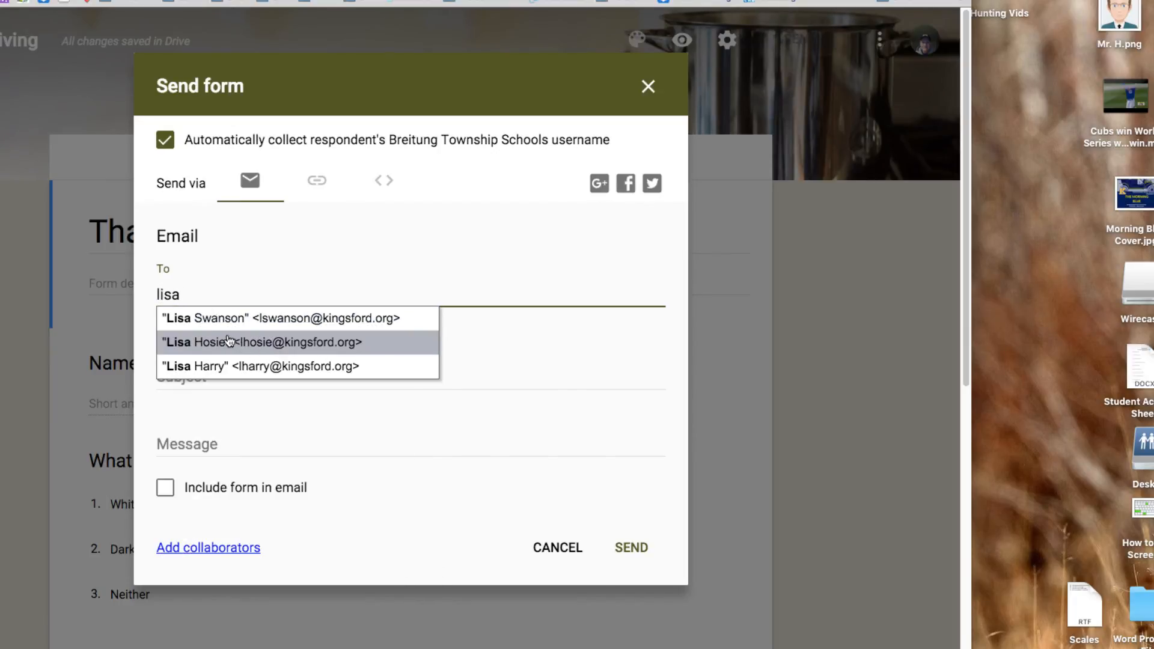
pyautogui.click(211, 367)
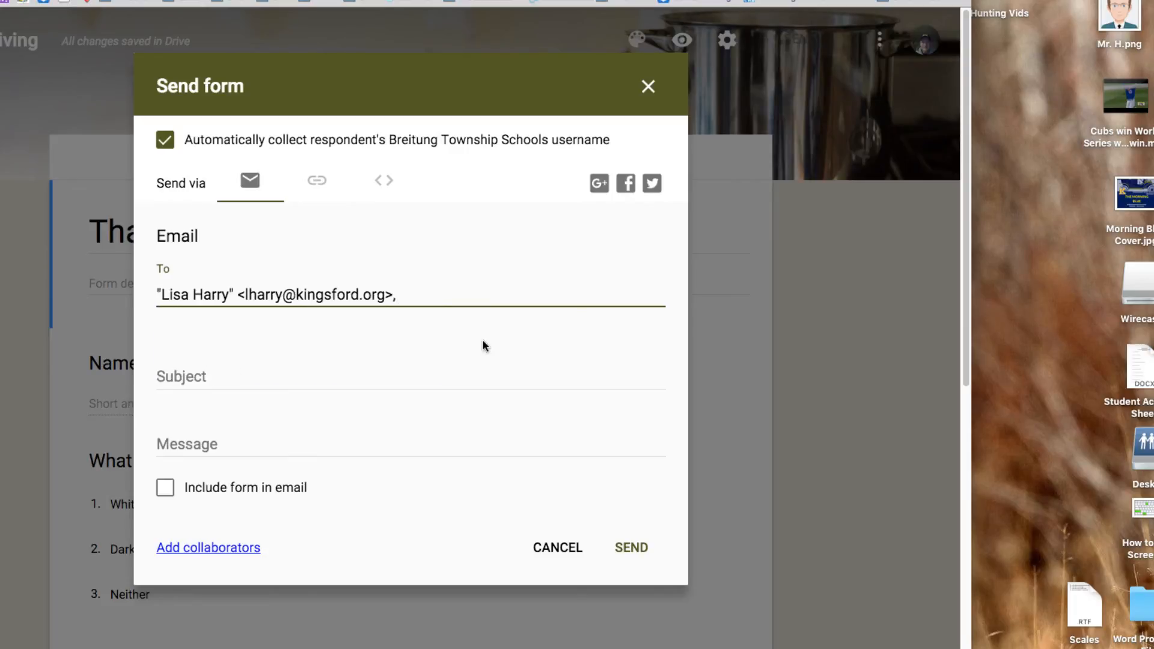
pyautogui.write('luke')
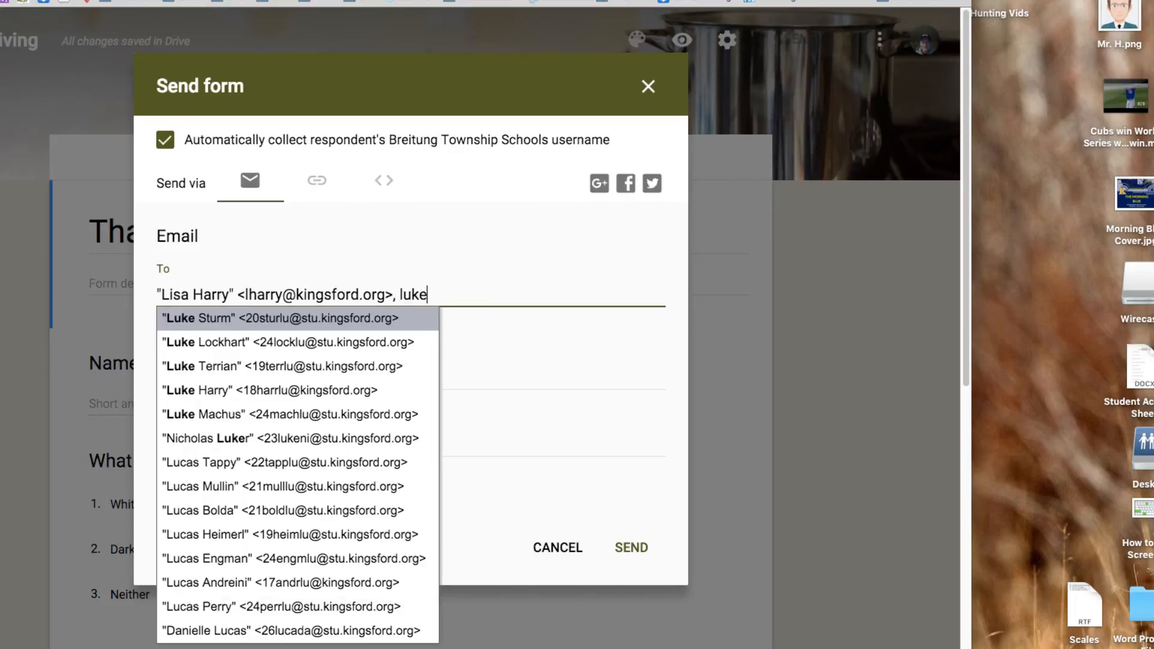
pyautogui.click(268, 391)
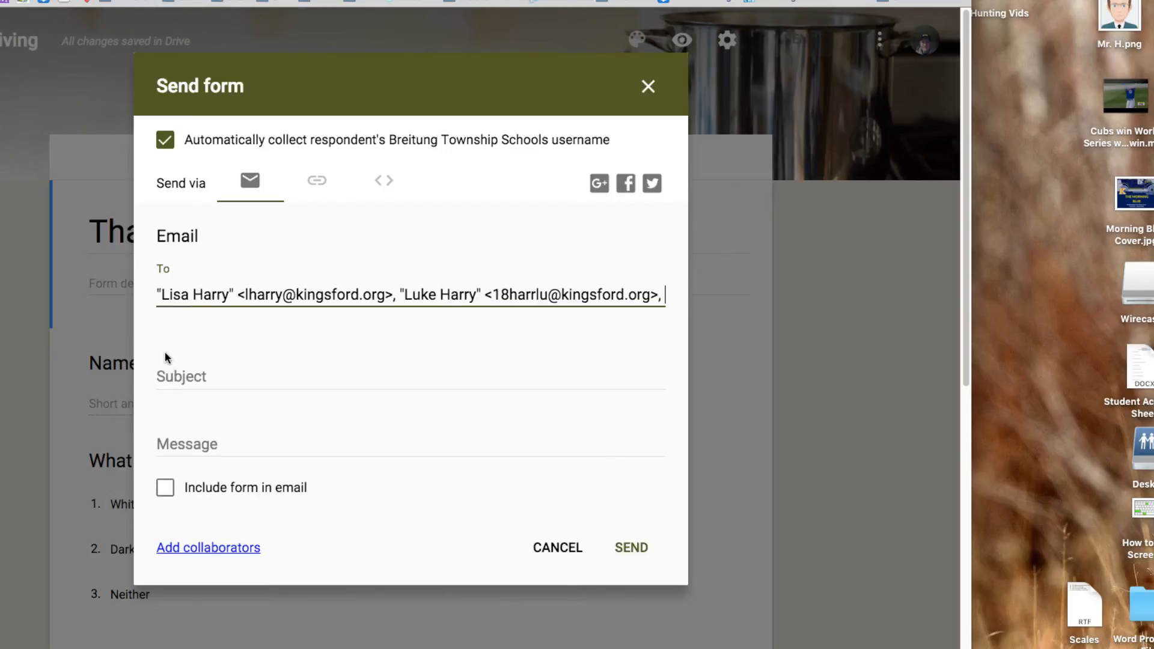
pyautogui.write('harr')
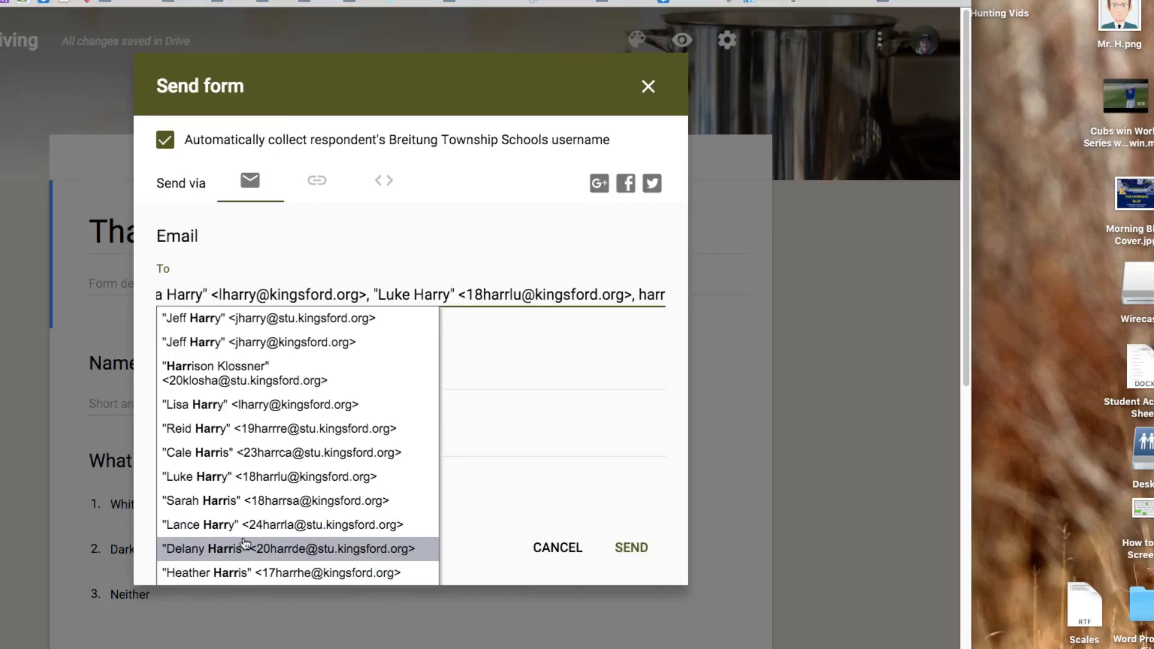
pyautogui.click(321, 523)
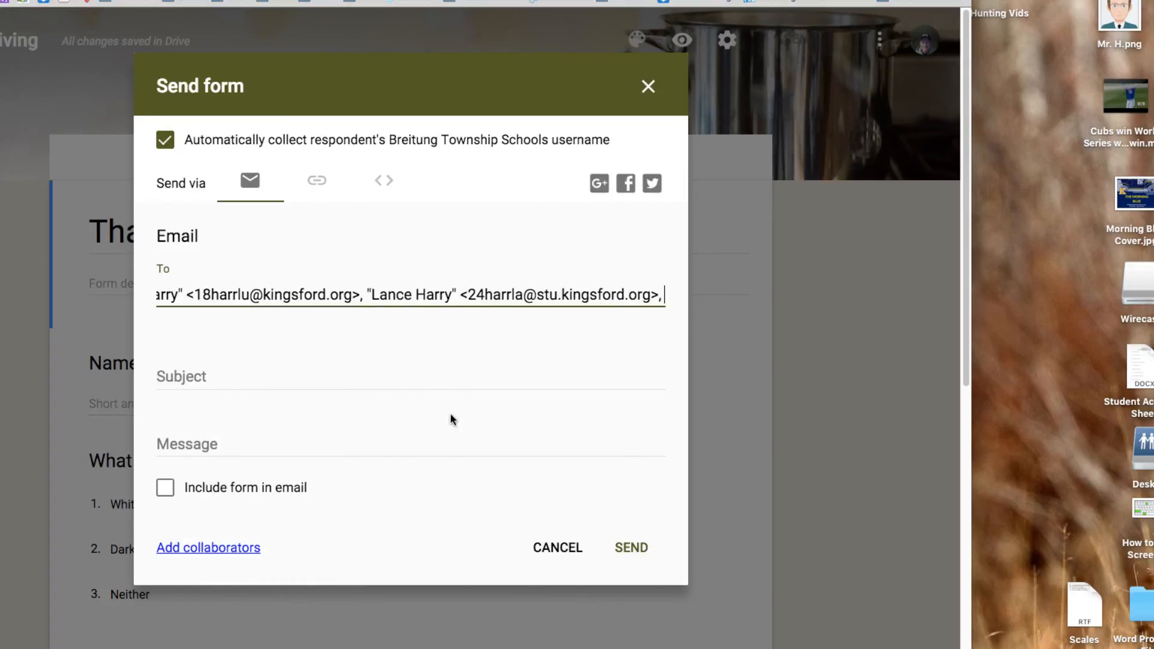
# Step: Set the email's subject to "Please take my survey"
pyautogui.click(175, 372)
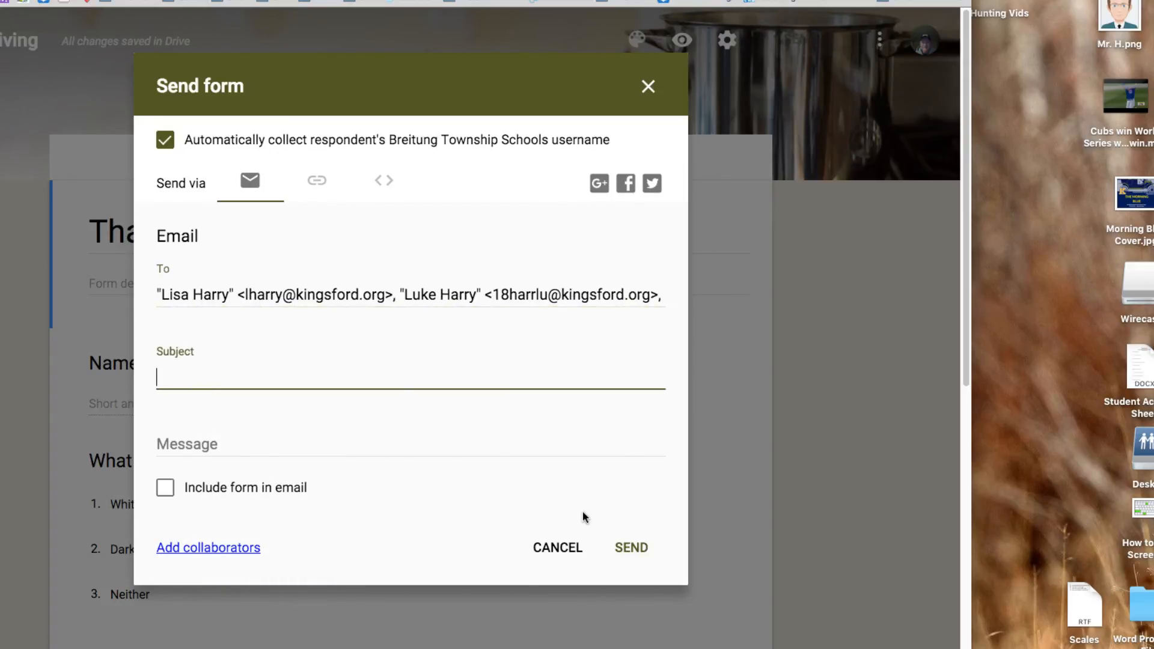
pyautogui.write('Please ta')
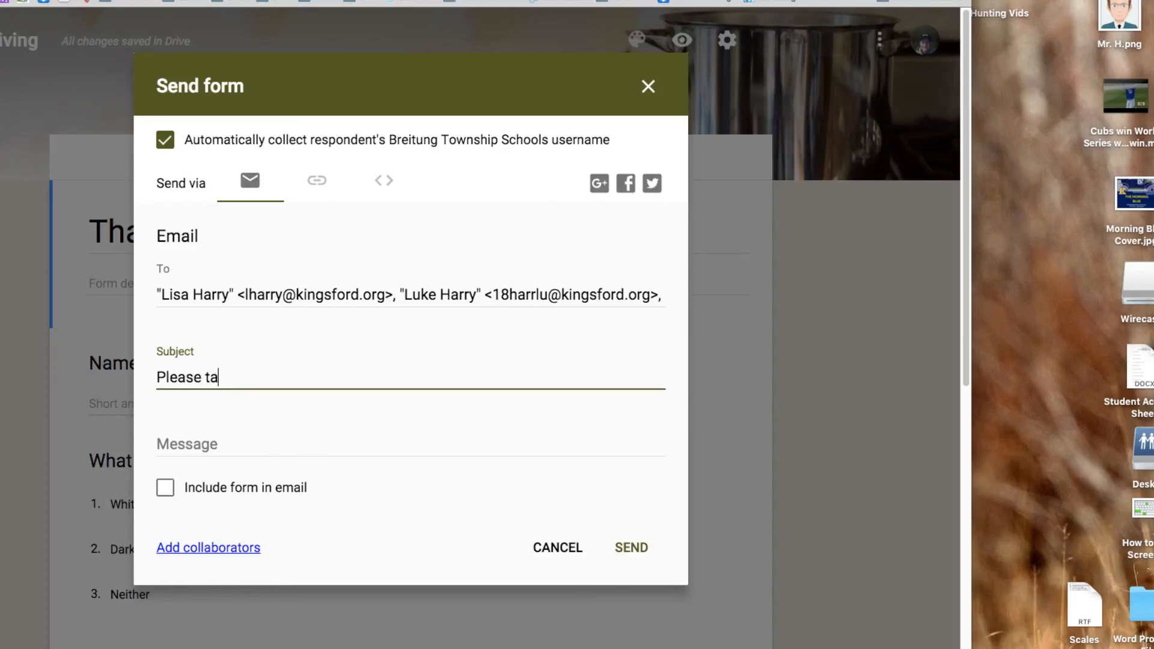
pyautogui.write('ke my survey')
# Step: Write the email message "I just made this survey, please be honest when you take it." and close the send dialog without sending
pyautogui.click(214, 443)
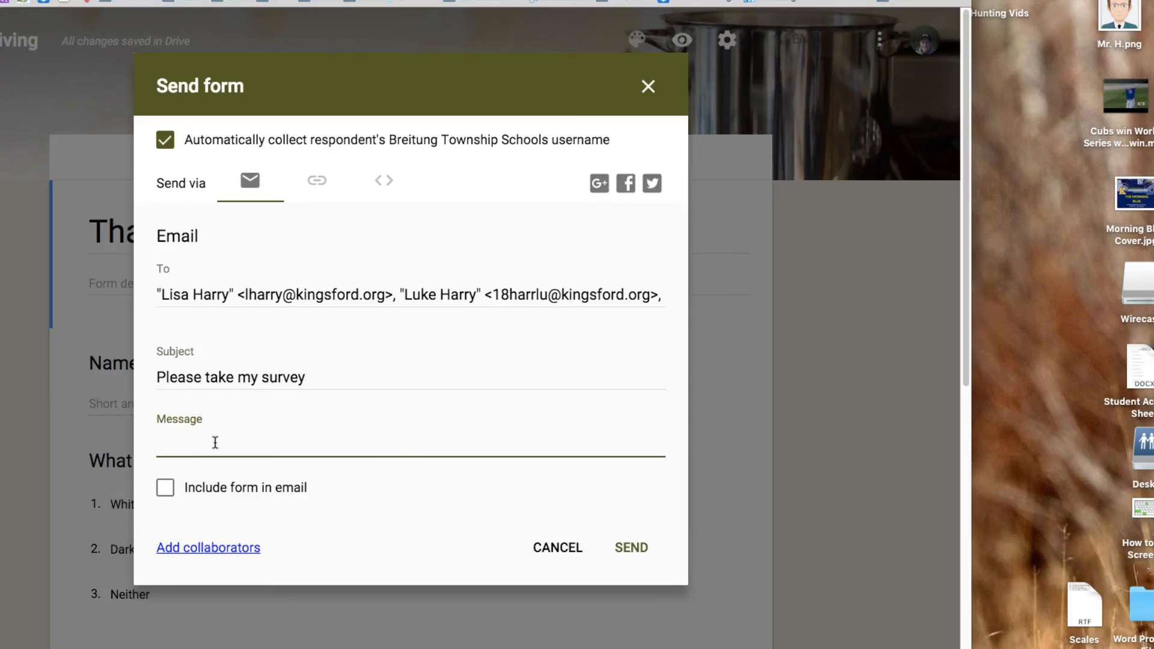
pyautogui.write('I just made this sur')
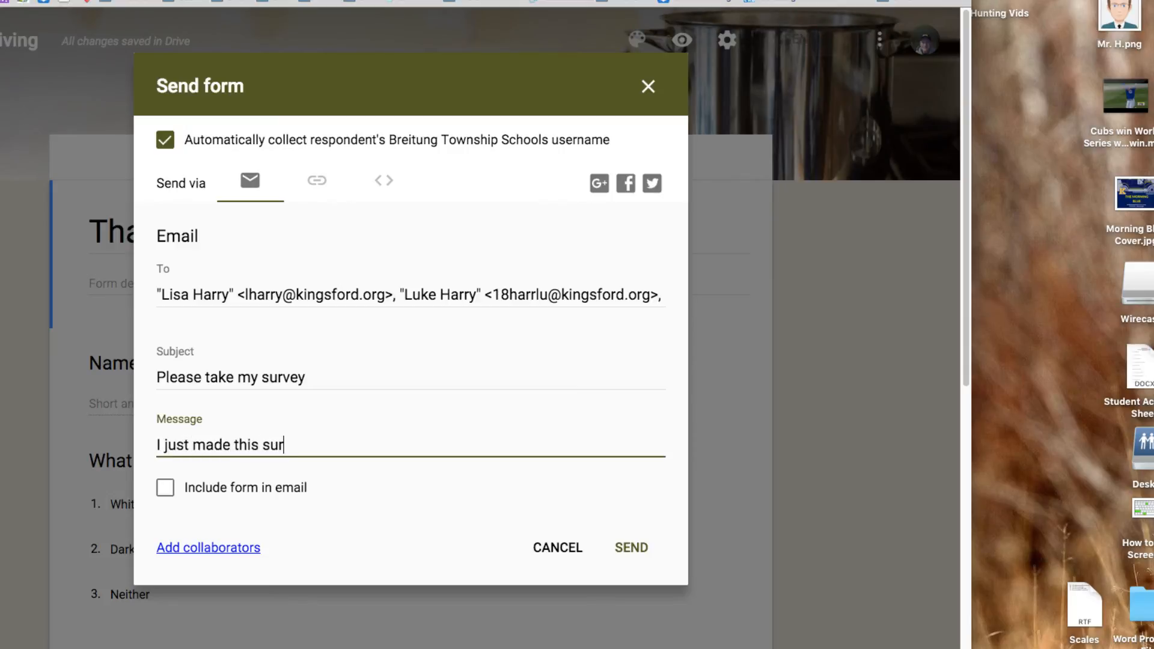
pyautogui.write('vey, please ')
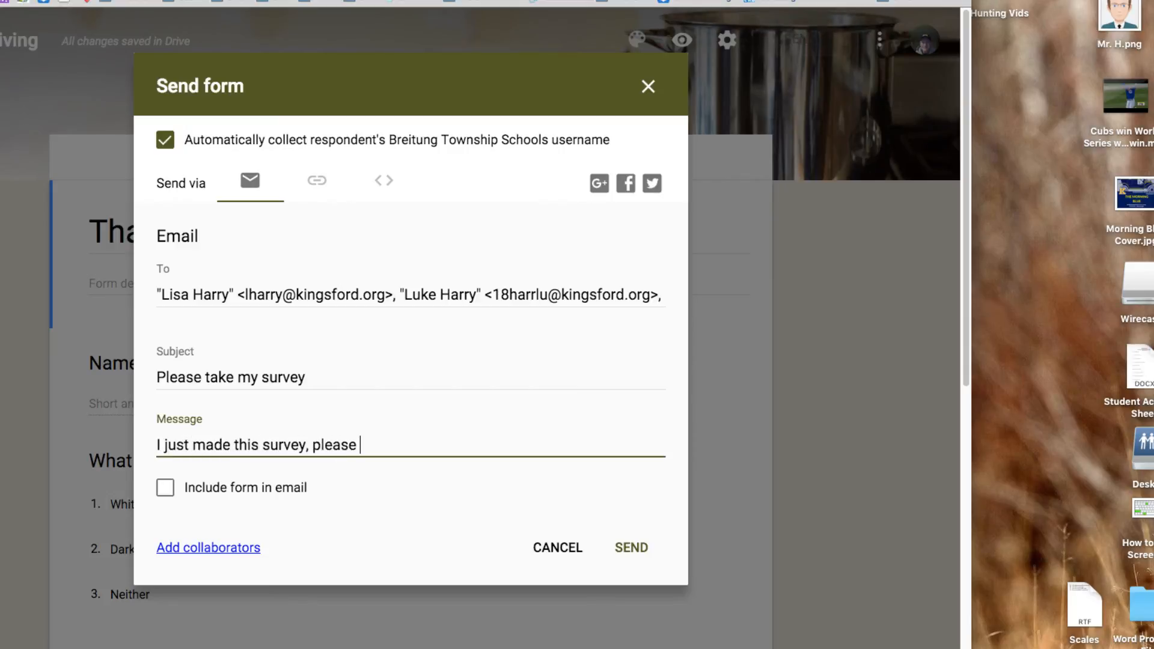
pyautogui.write('be honest whne you')
pyautogui.press('BackSpace')
pyautogui.press('BackSpace')
pyautogui.press('BackSpace')
pyautogui.press('BackSpace')
pyautogui.press('BackSpace')
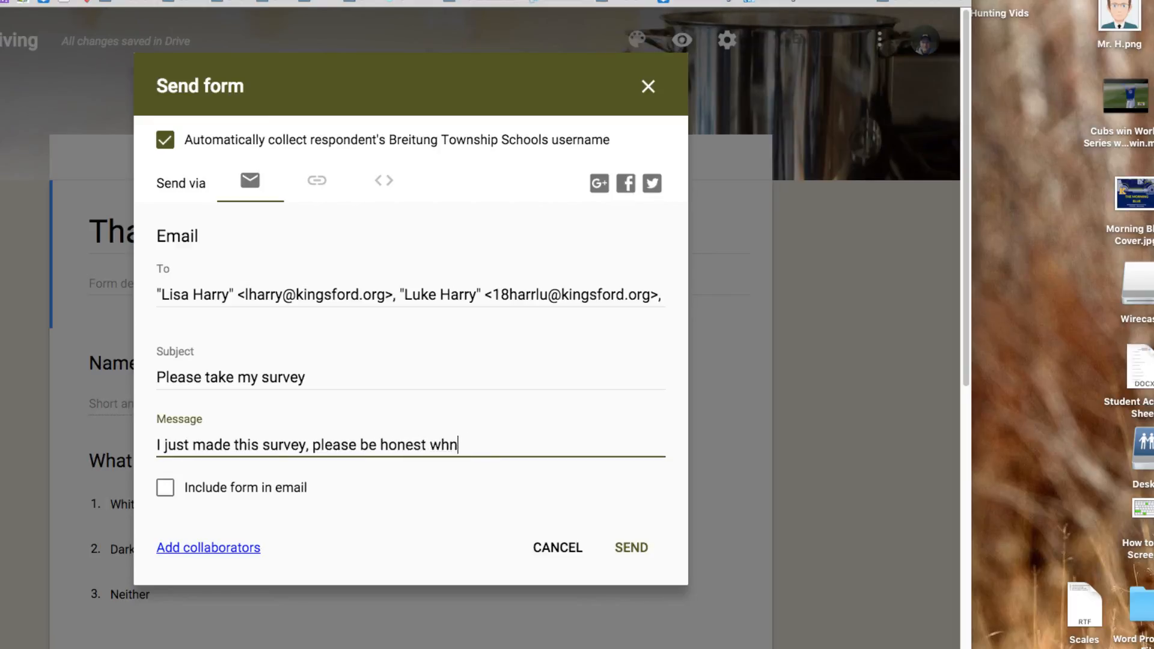
pyautogui.write('en you take it.')
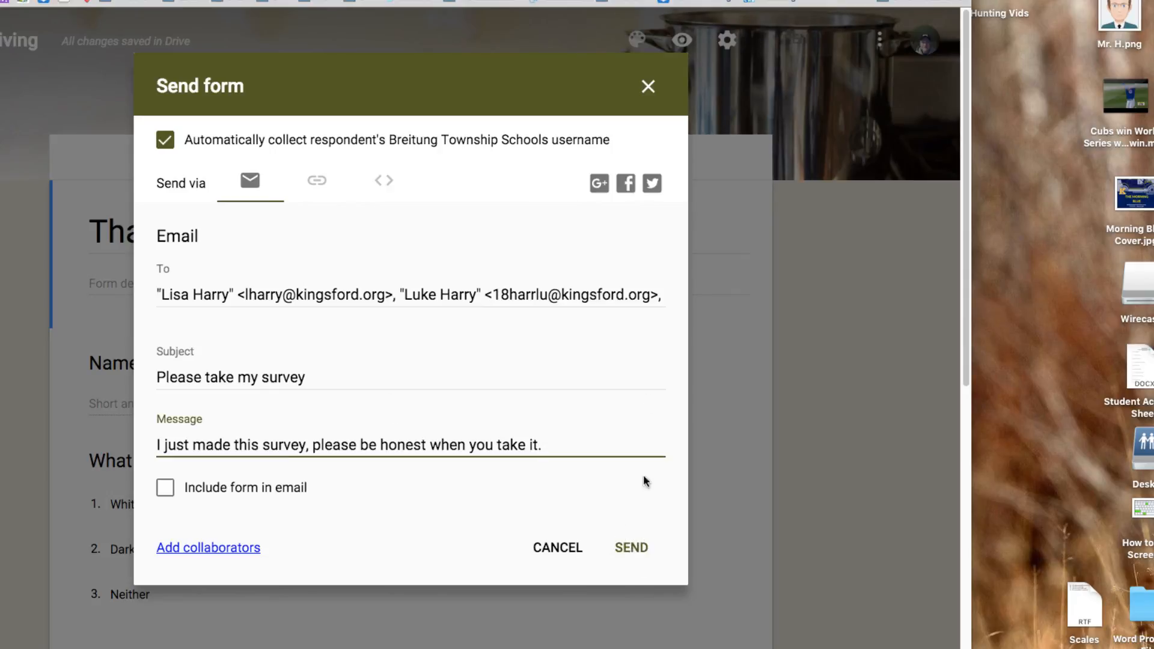
pyautogui.click(648, 87)
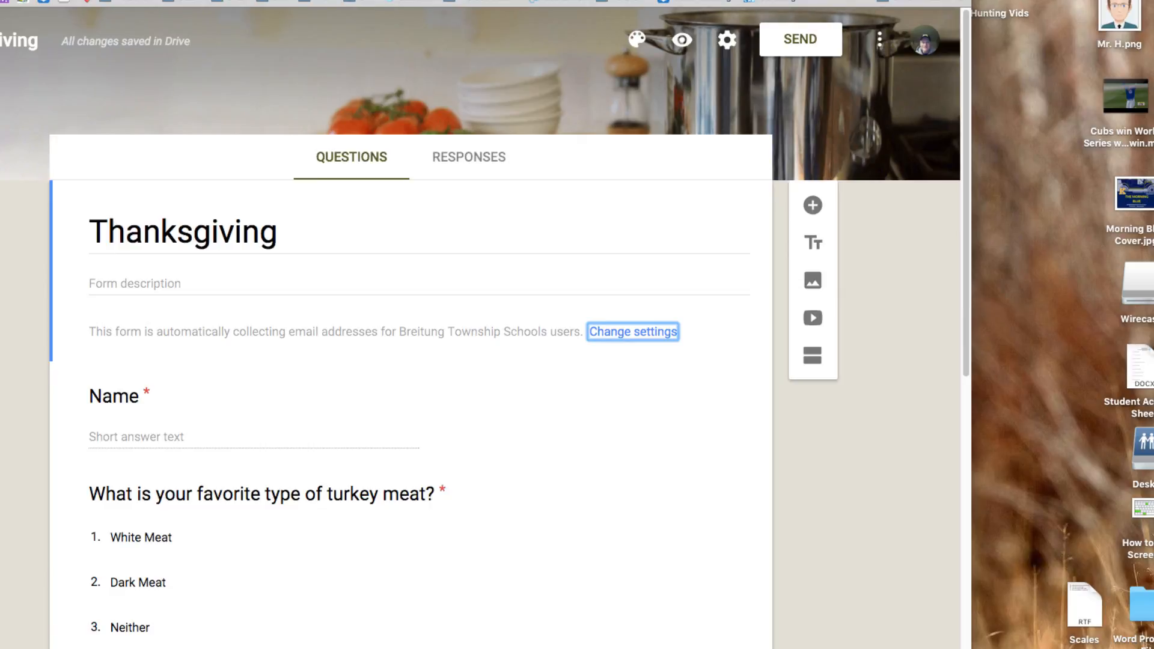
# Step: Reload the Thanksgiving form's preview to check its updated theme, and return to the form editor
pyautogui.press('super+w')
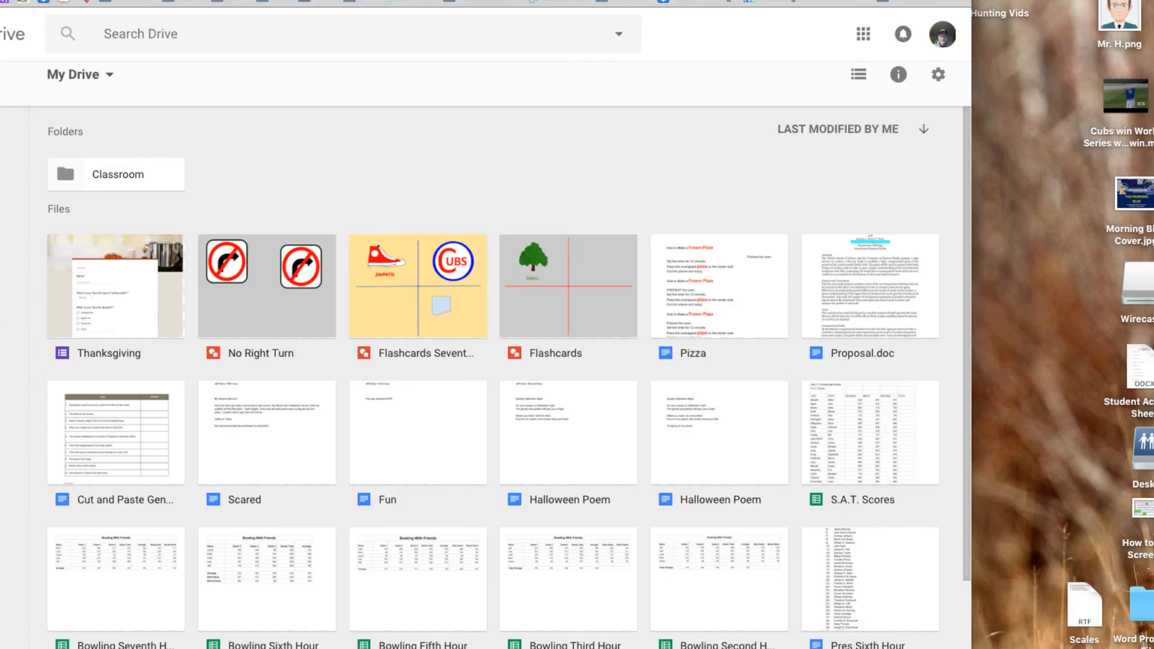
pyautogui.hotkey('ctrl', 'Tab')
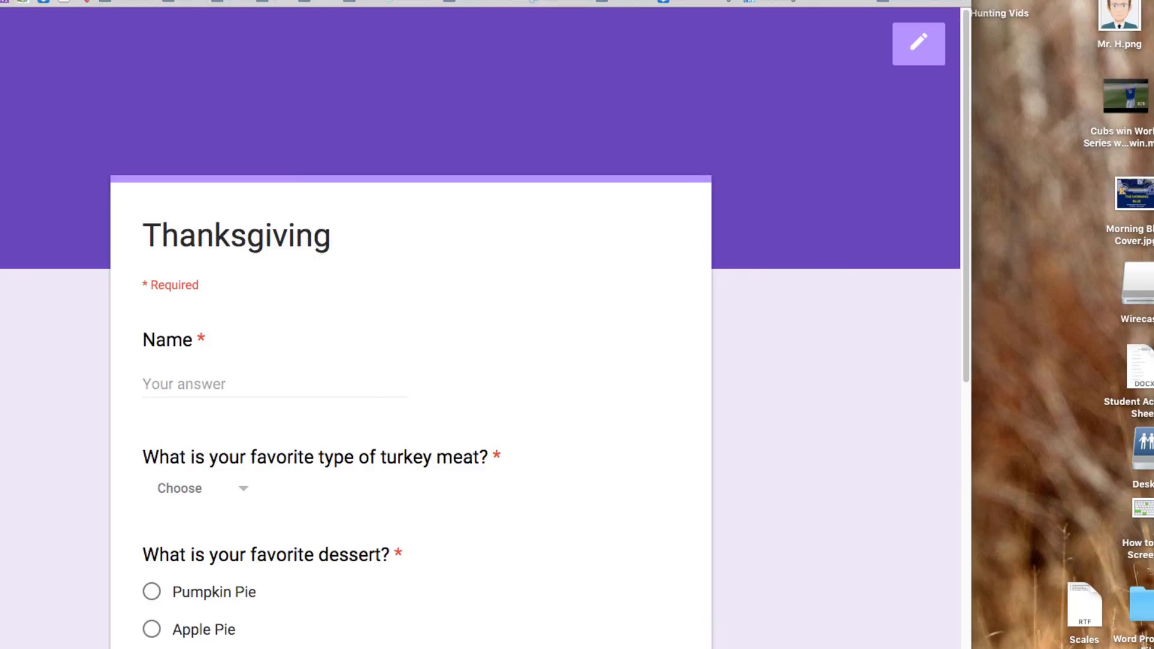
pyautogui.press('super+r')
pyautogui.click(672, 220)
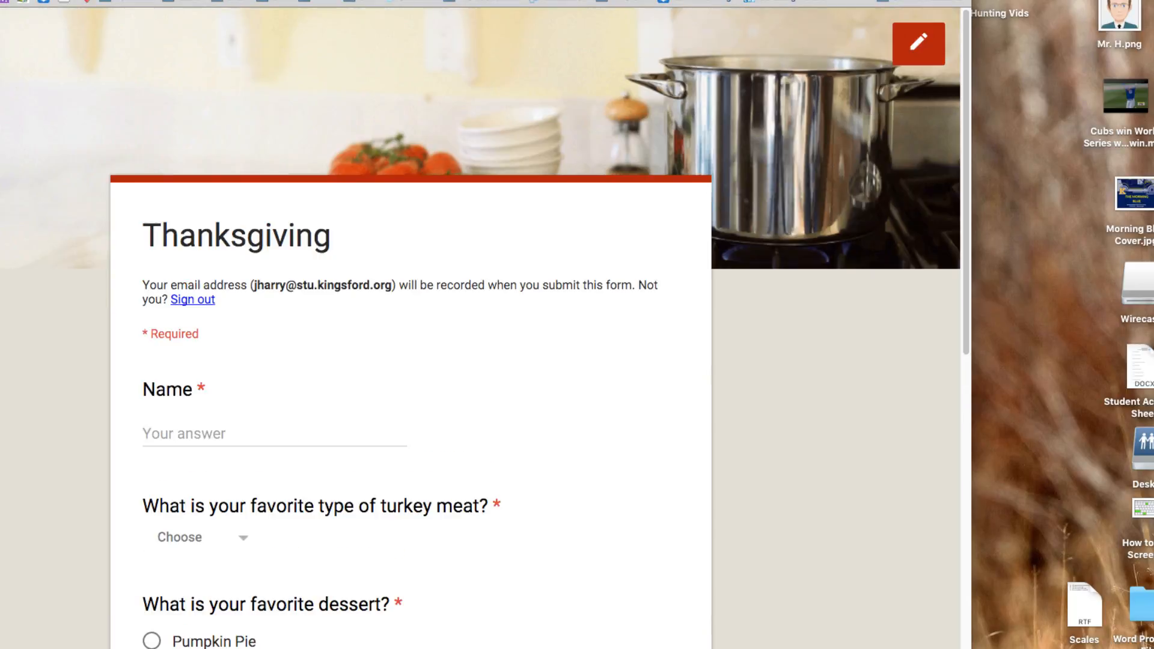
pyautogui.click(575, 1)
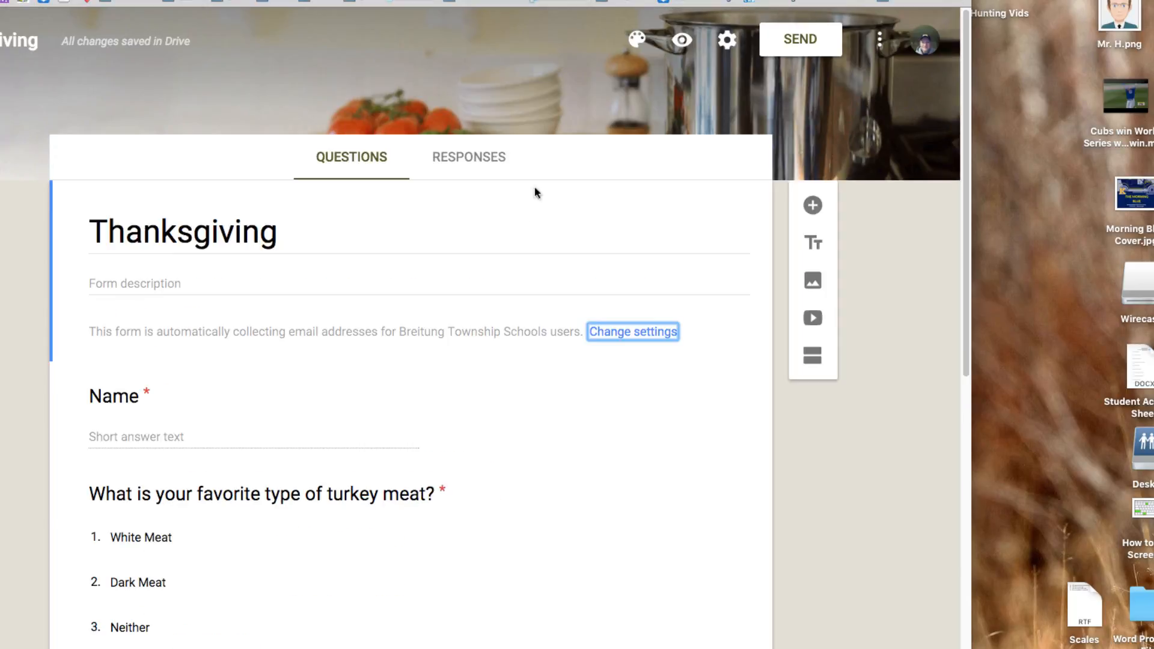
# Step: View the Thanksgiving form's responses, and go back to the My Drive file list
pyautogui.click(475, 160)
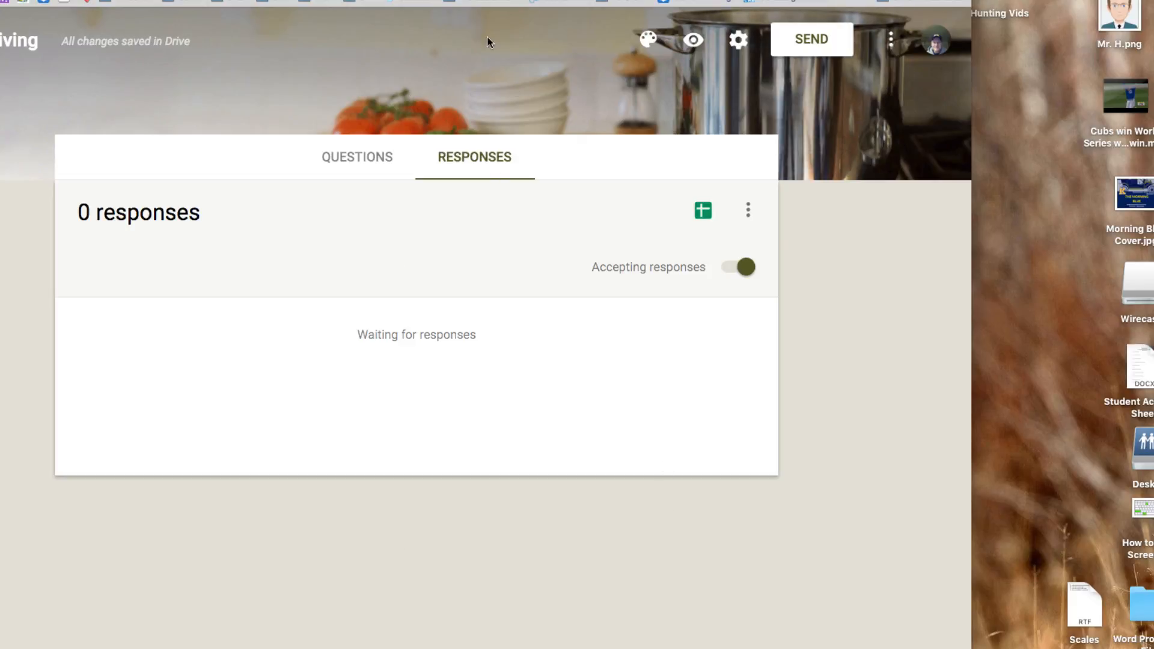
pyautogui.hotkey('ctrl', 'shift', 'Tab')
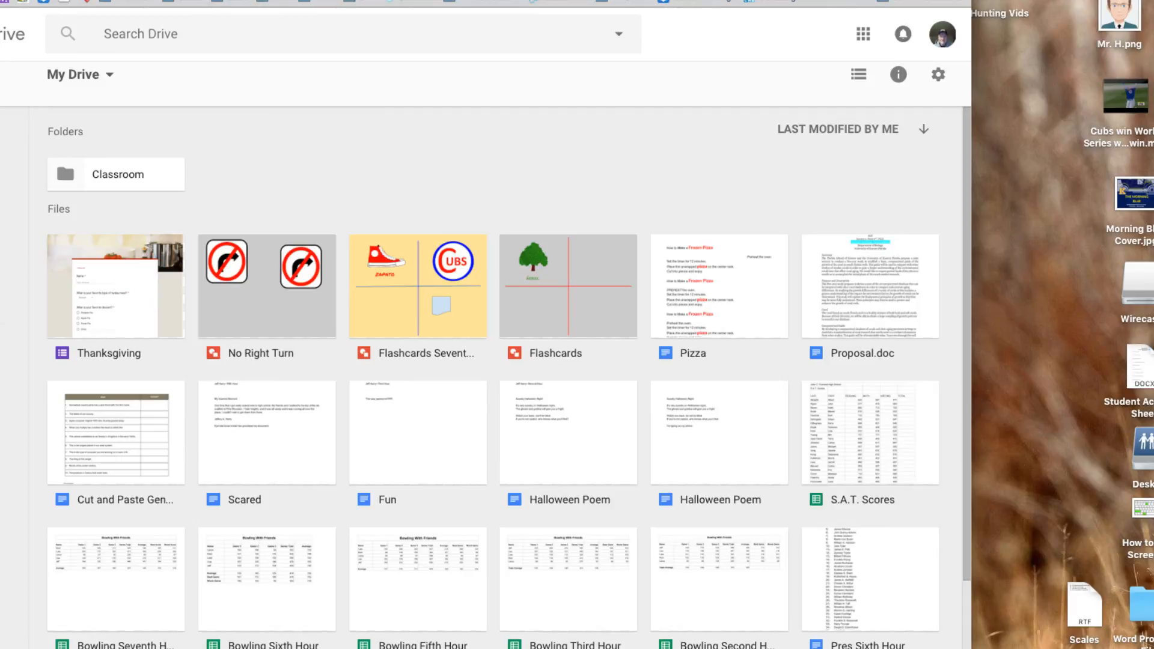
pyautogui.moveTo(972, 648)
pyautogui.mouseDown()
pyautogui.moveTo(1006, 648)
pyautogui.moveTo(973, 648)
pyautogui.mouseUp()
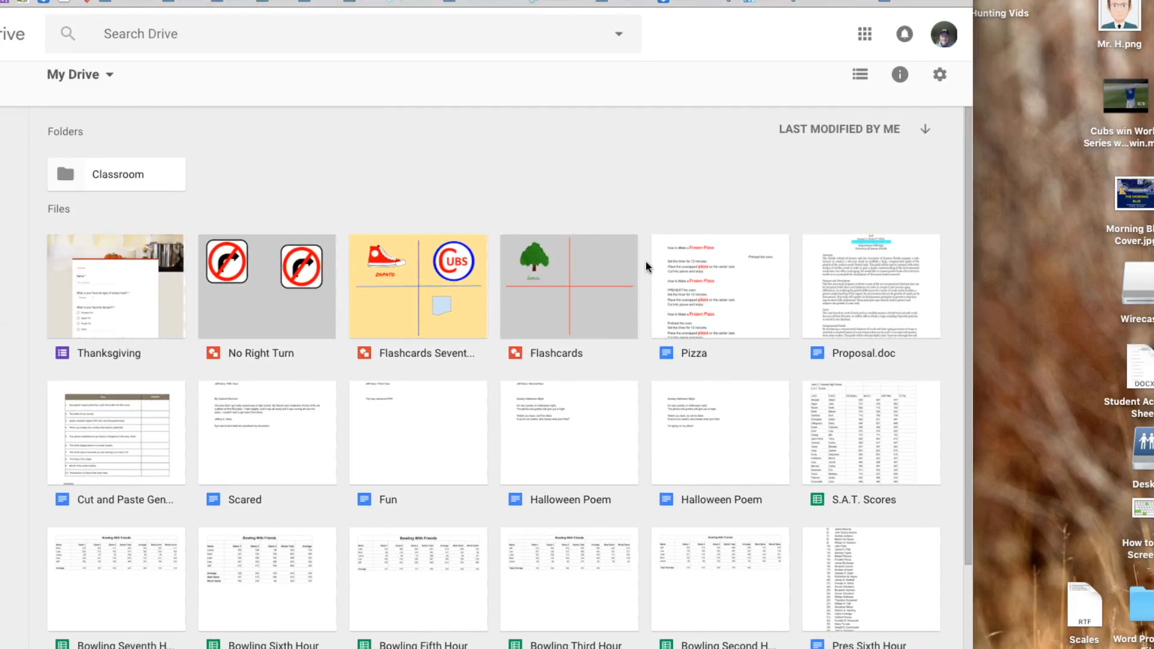